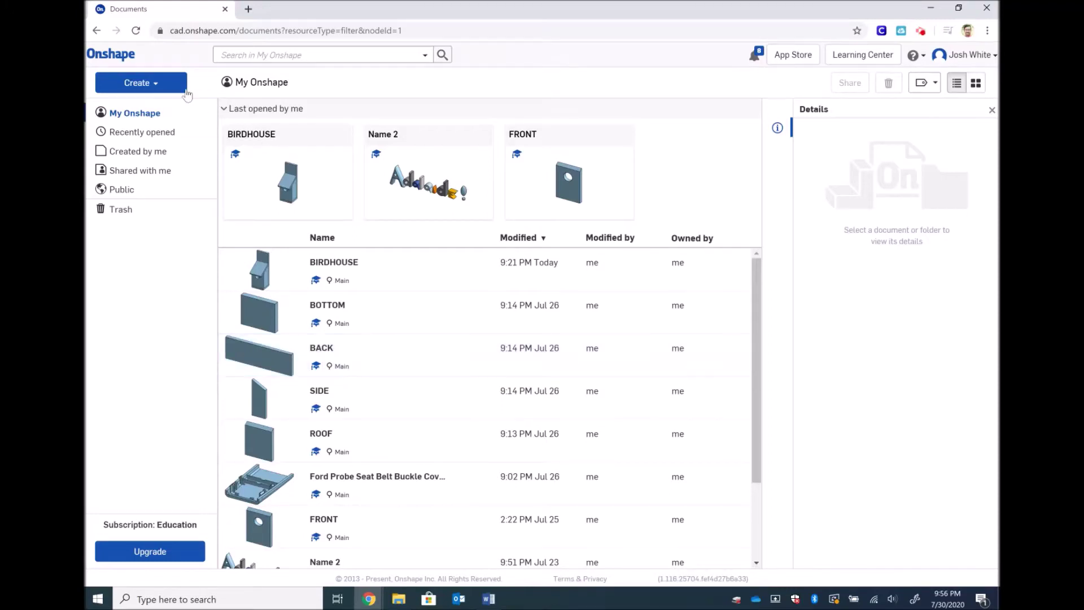
Create a new Onshape document from Create > Document and name it 'Side Tool Box'.
click(177, 88)
click(145, 108)
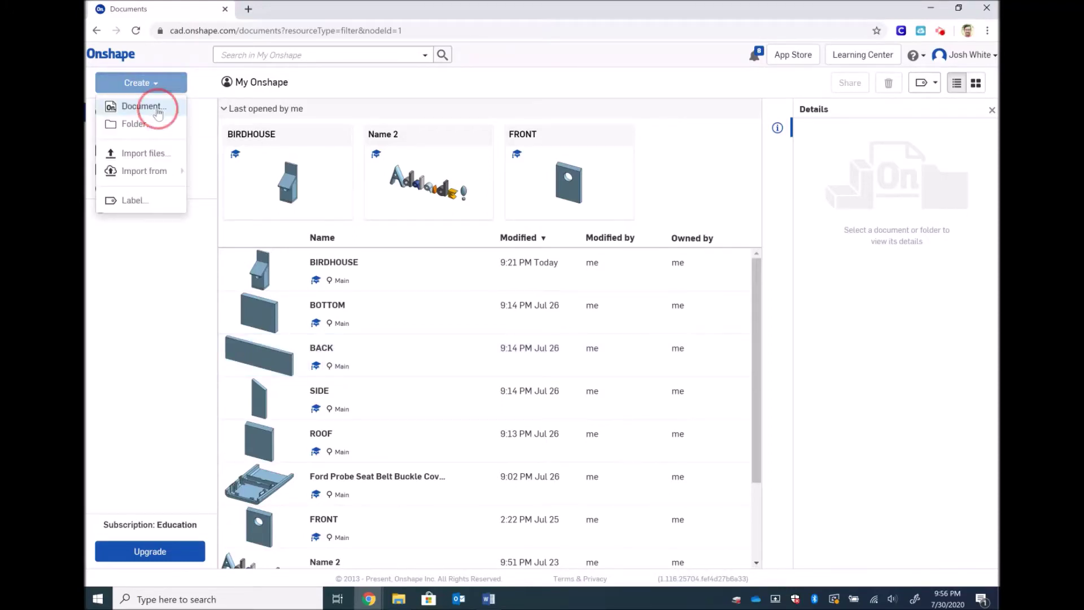
text(Side Tool Box)
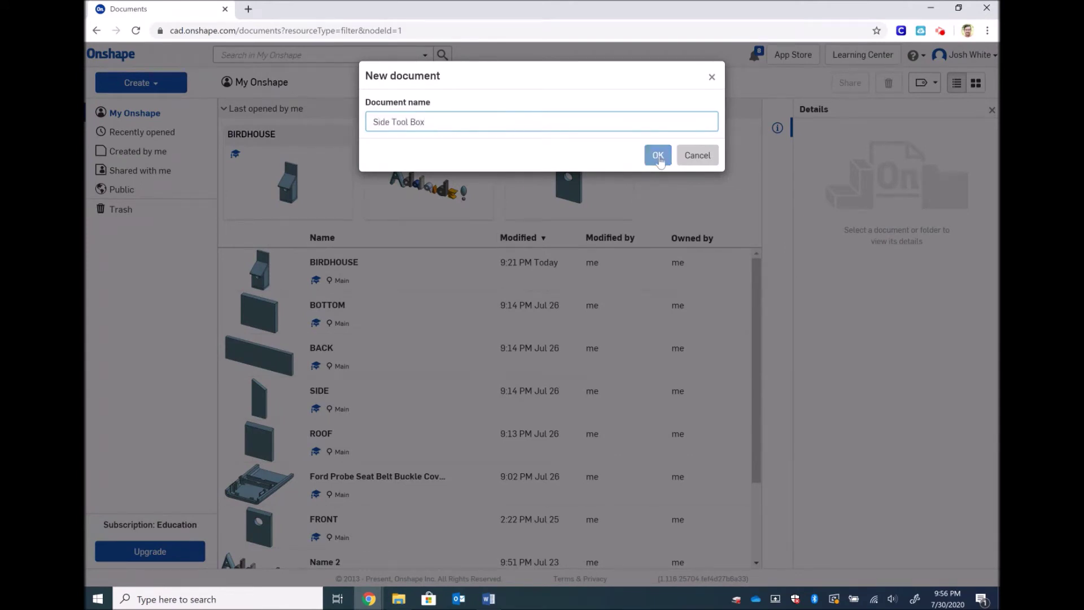
click(656, 155)
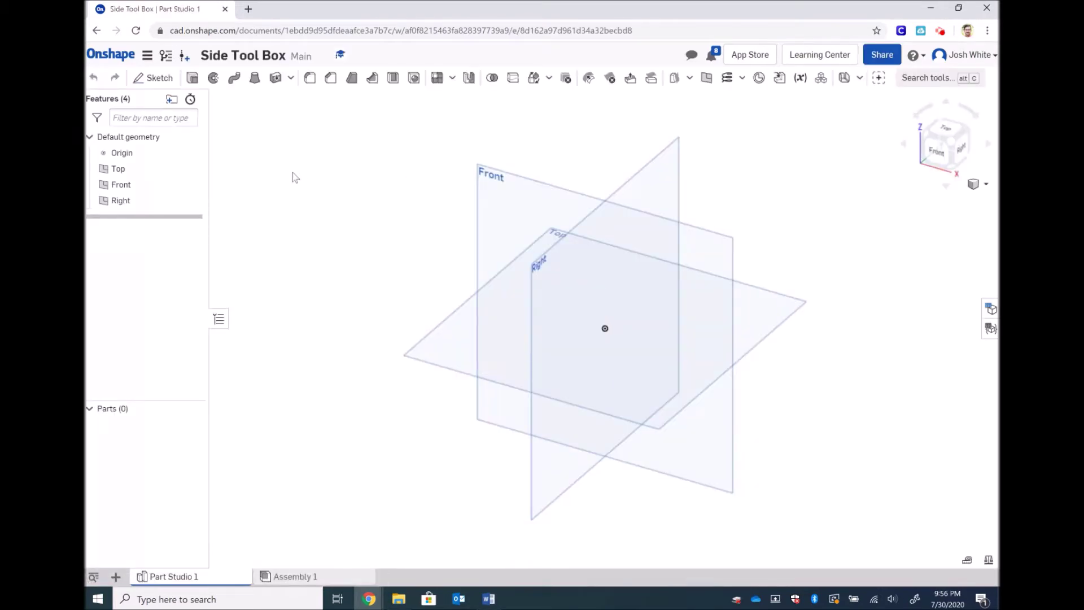
On the Front plane, draw a 16 by 5.5 corner rectangle from the origin and finish the sketch.
click(153, 77)
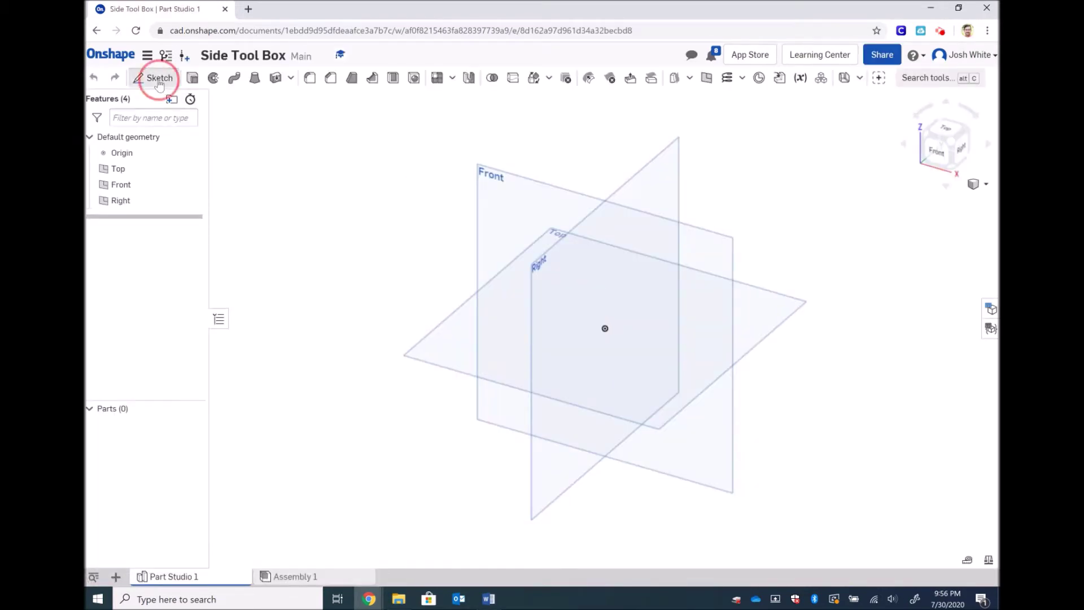
click(491, 178)
click(203, 77)
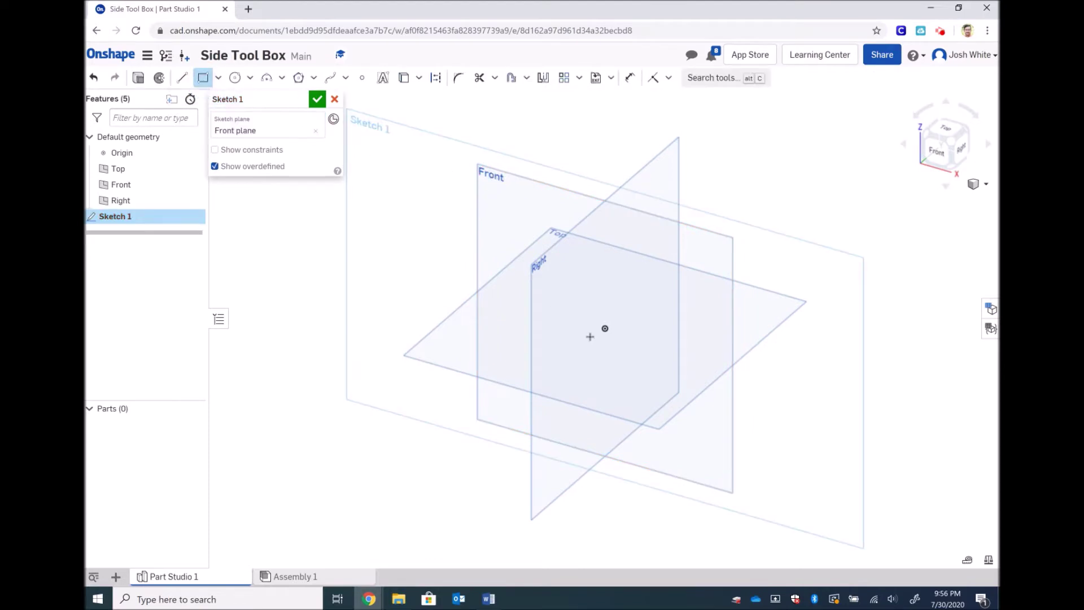
click(605, 328)
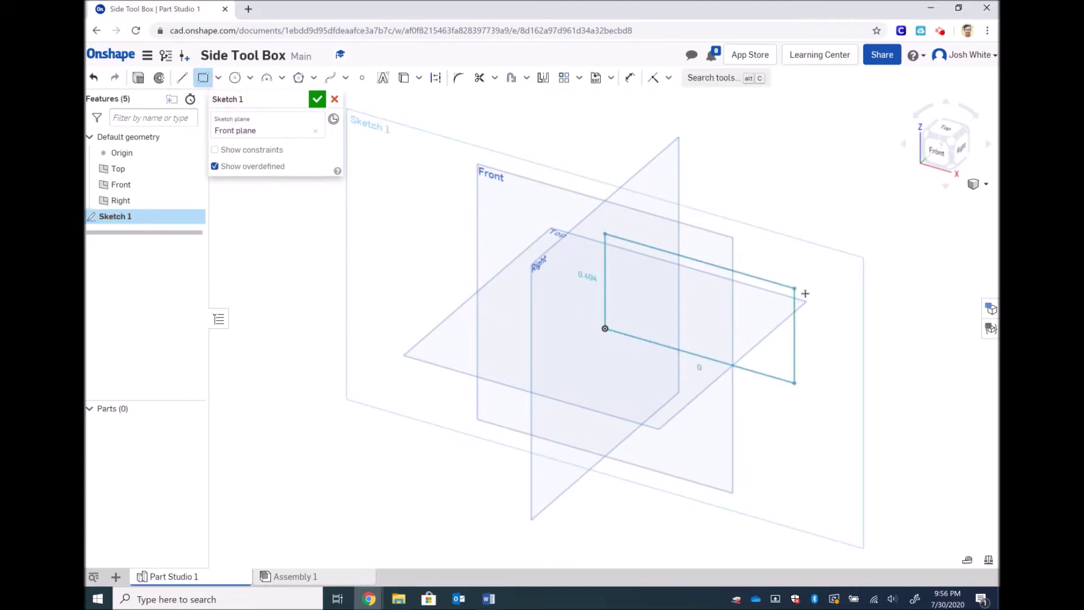
click(869, 305)
text(16)
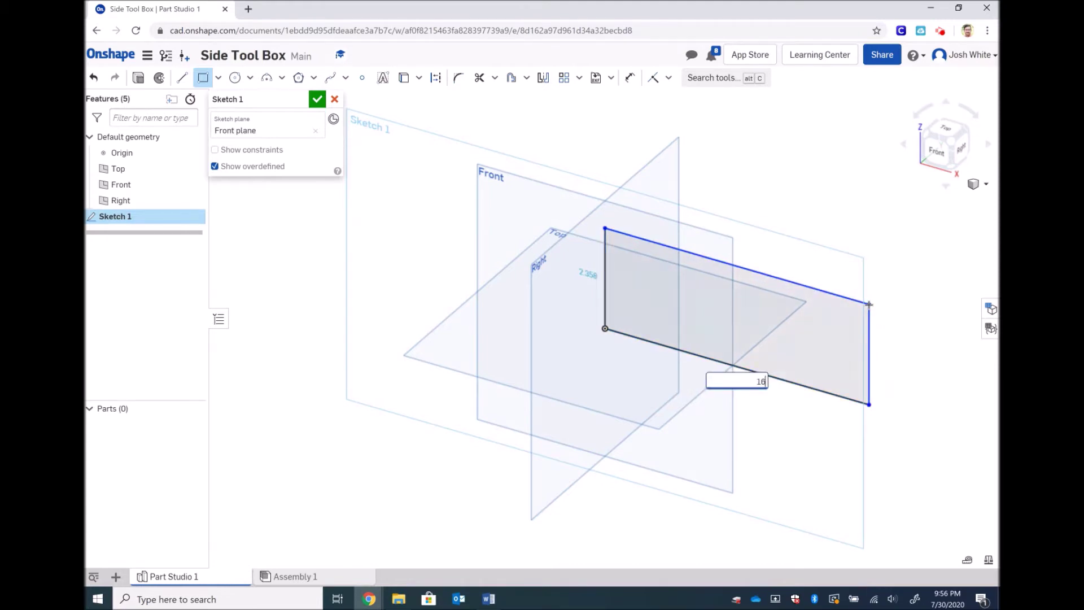
key(Return)
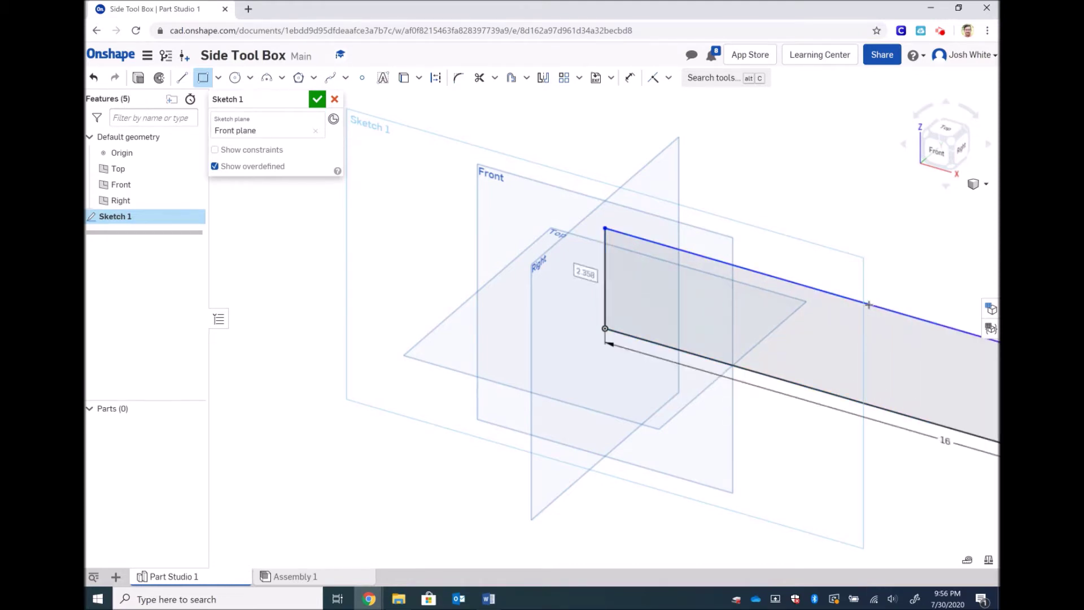
text(5.5)
key(Return)
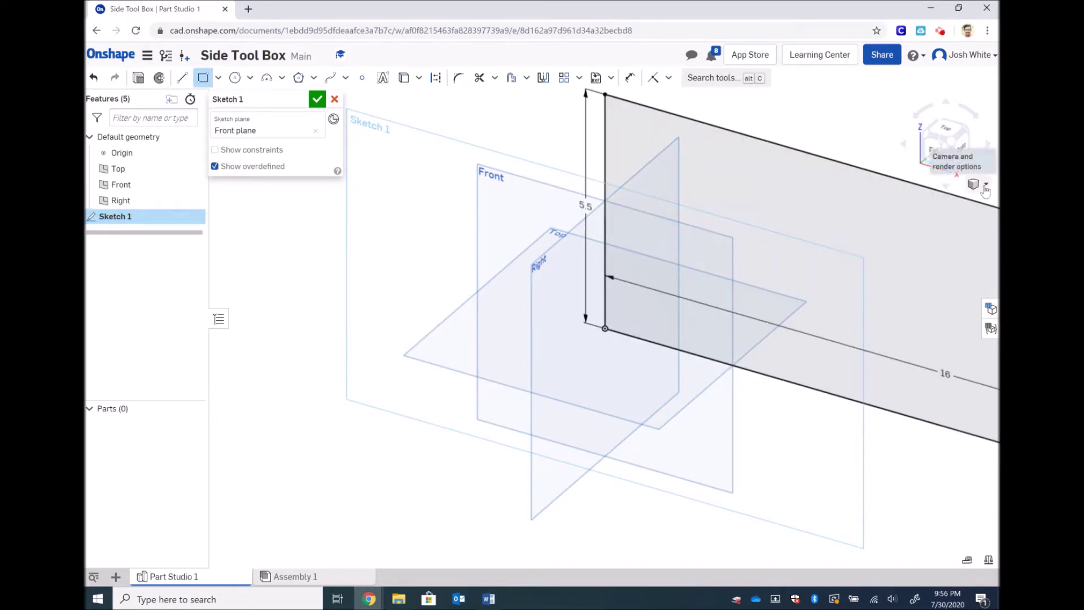
click(317, 100)
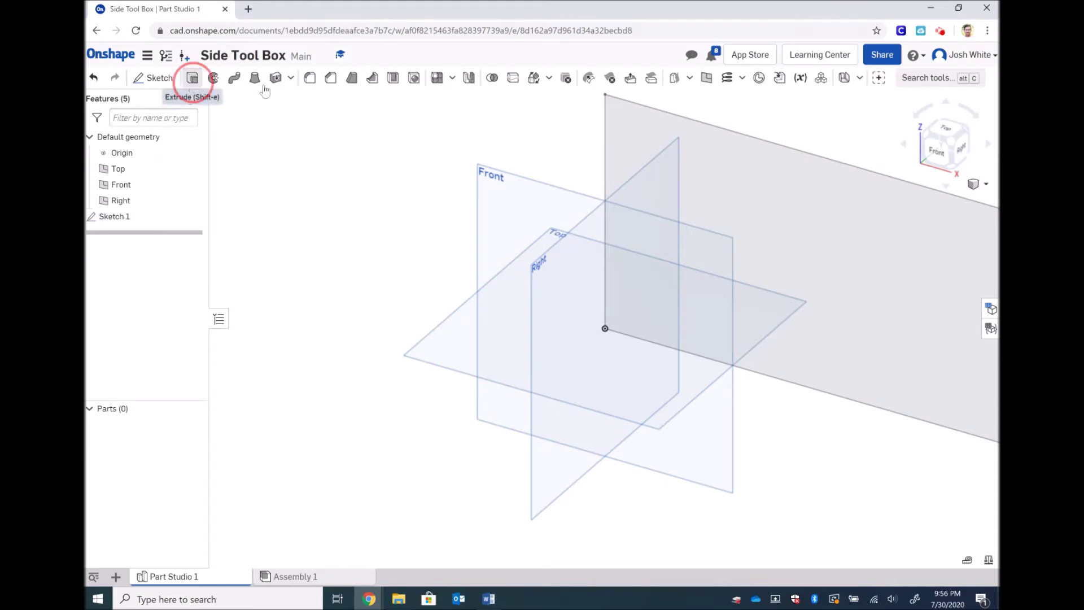
Extrude the sketch face 0.75 in into a board and view it isometrically.
click(191, 77)
click(629, 107)
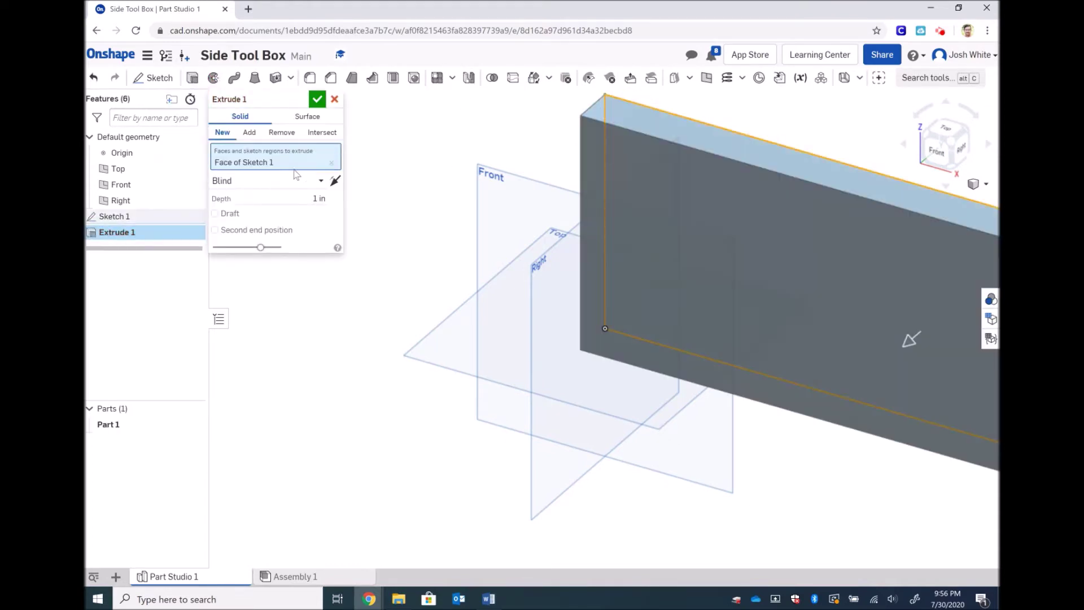
click(306, 198)
text(0.75)
key(Return)
click(316, 99)
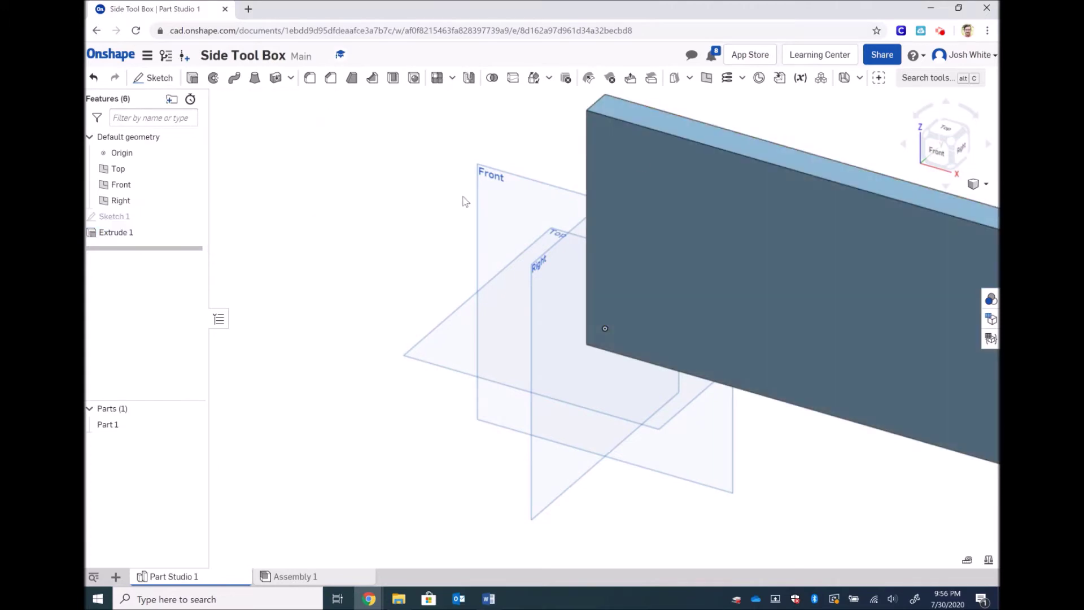
click(985, 183)
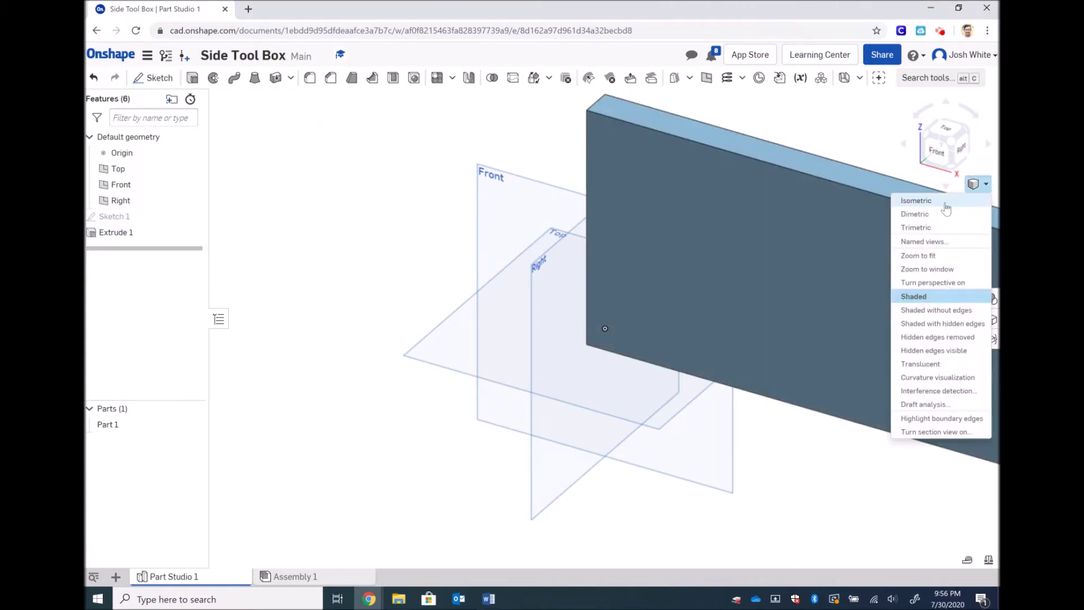
click(946, 203)
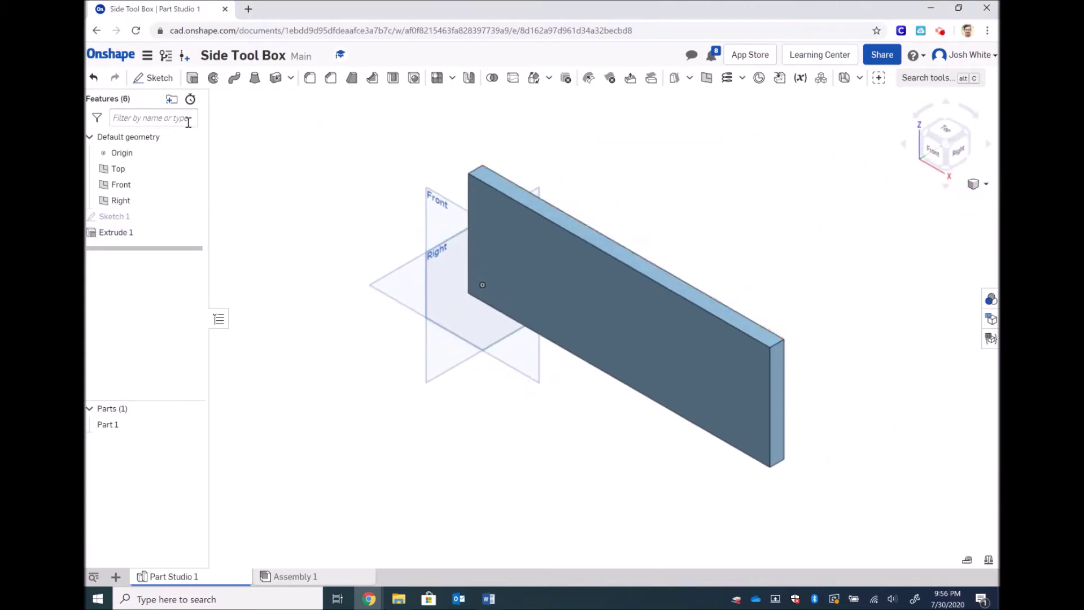
From the documents list, create another new document named 'Front Tool Box'.
click(115, 56)
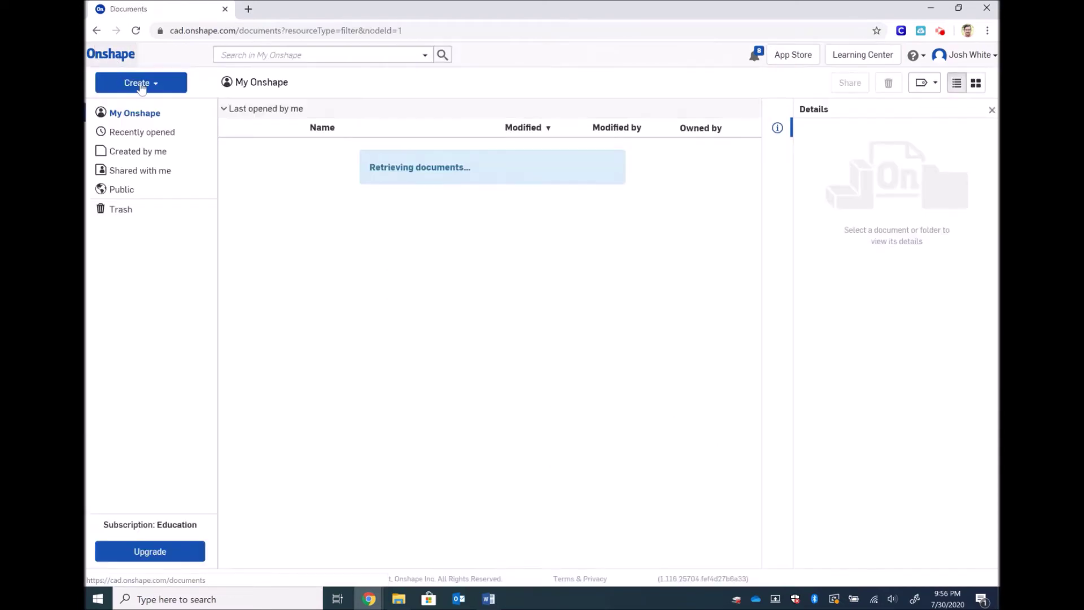
click(141, 86)
click(137, 107)
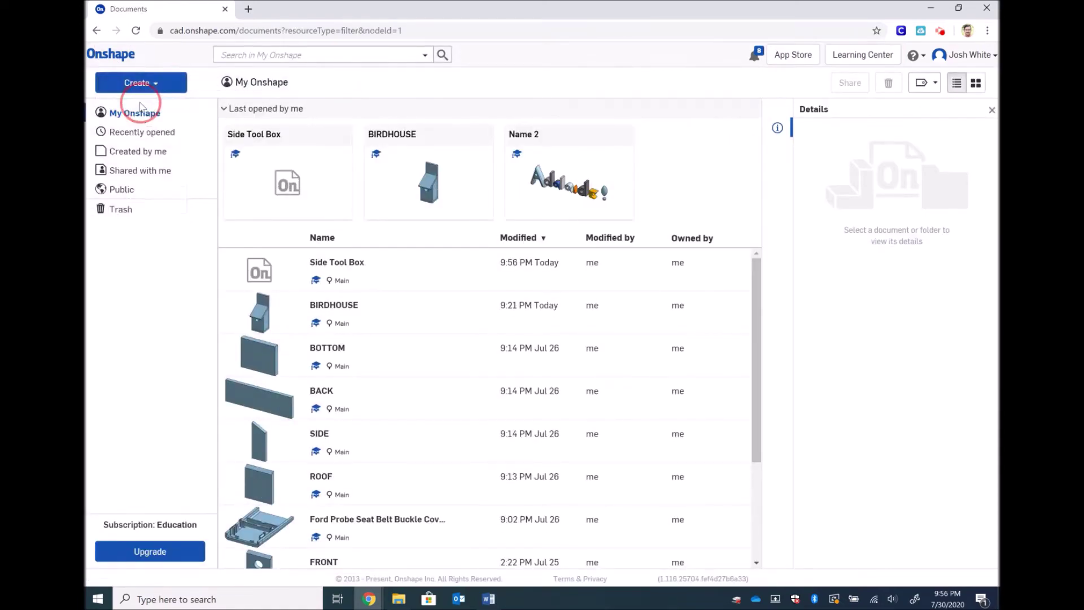
text(Front Tool)
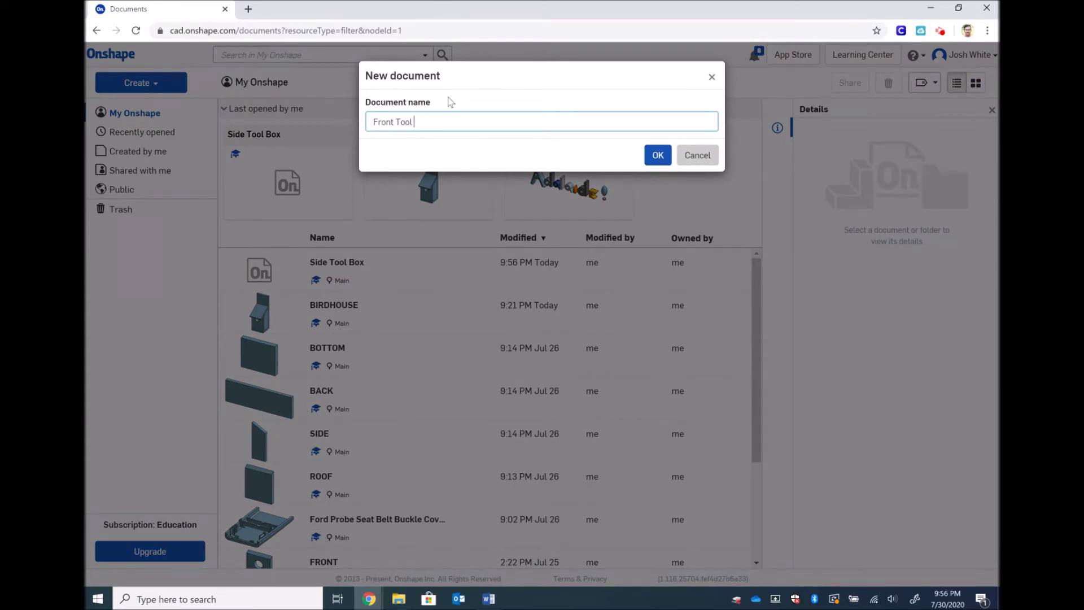
text( Box)
key(Return)
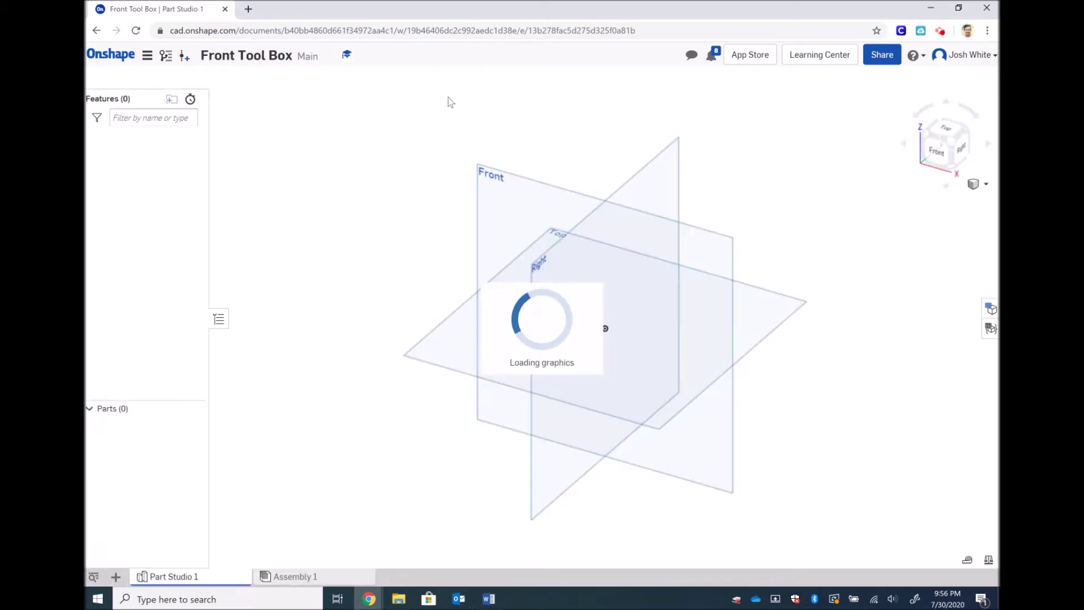
Start a sketch on the Front plane and view it straight on.
click(152, 77)
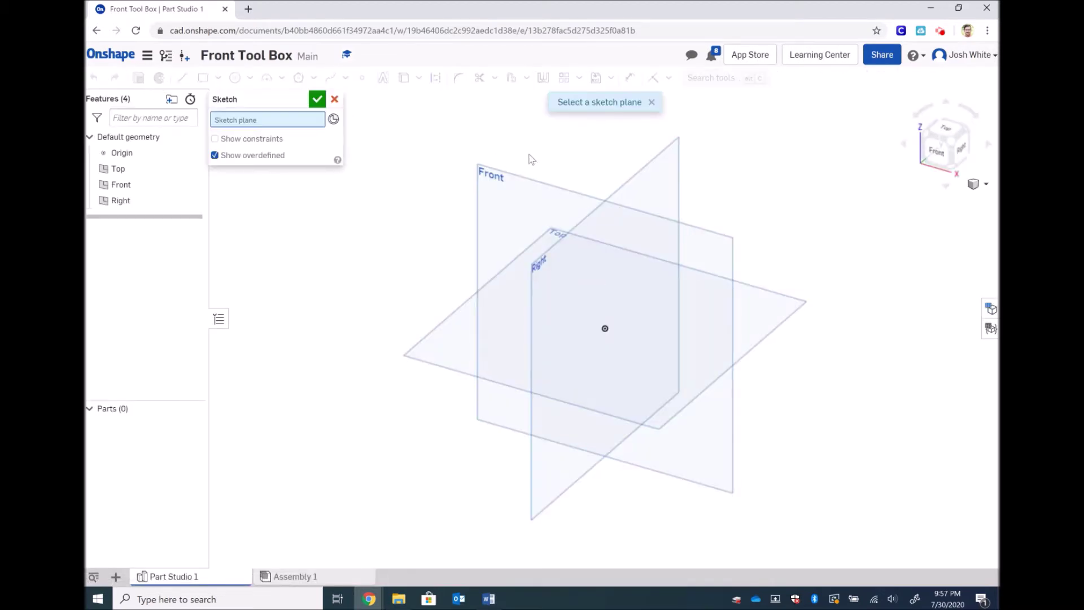
click(518, 182)
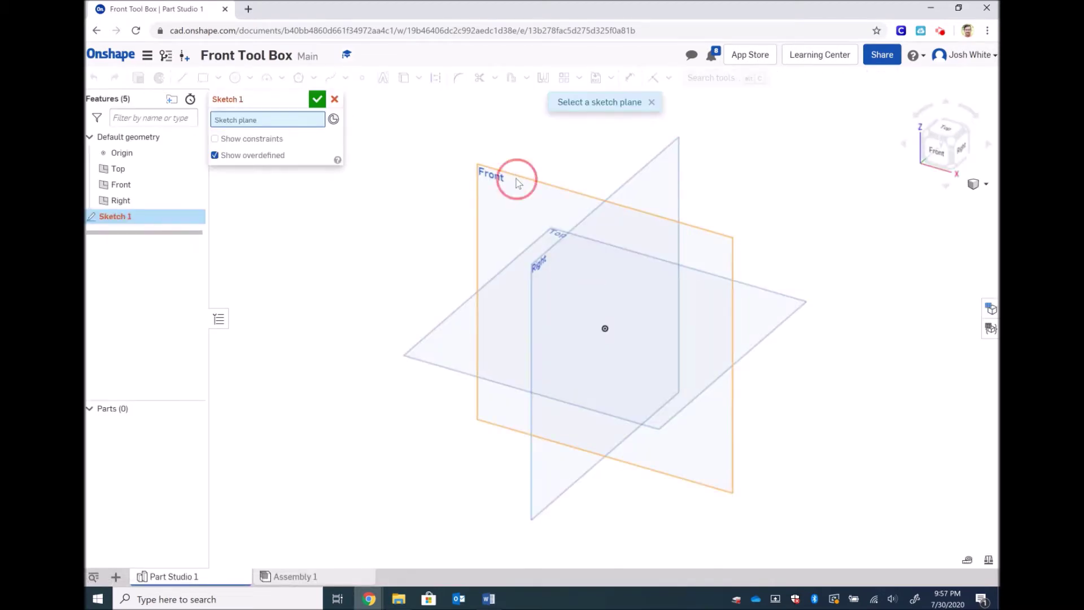
click(927, 154)
scroll(645, 243, down, 3)
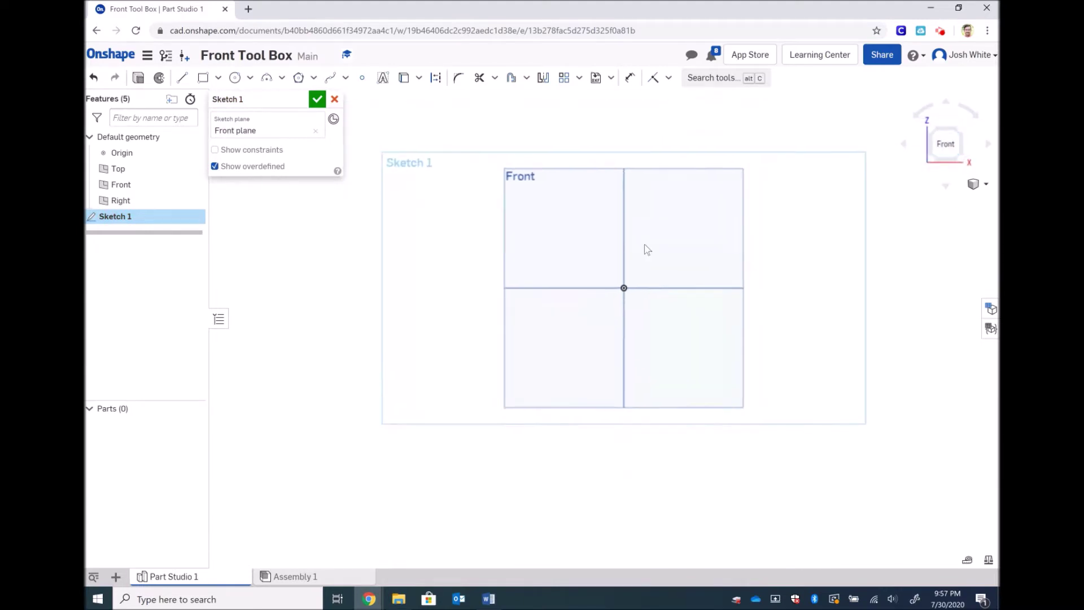
Draw a 5.5 by 9 corner rectangle from the origin, then cancel the sketch.
click(203, 78)
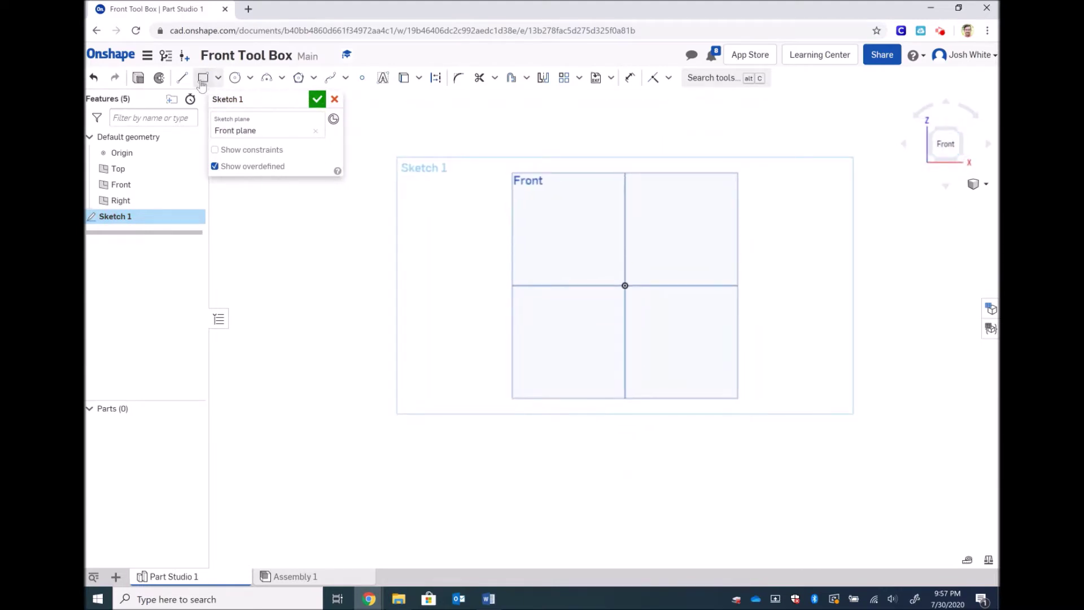
click(625, 285)
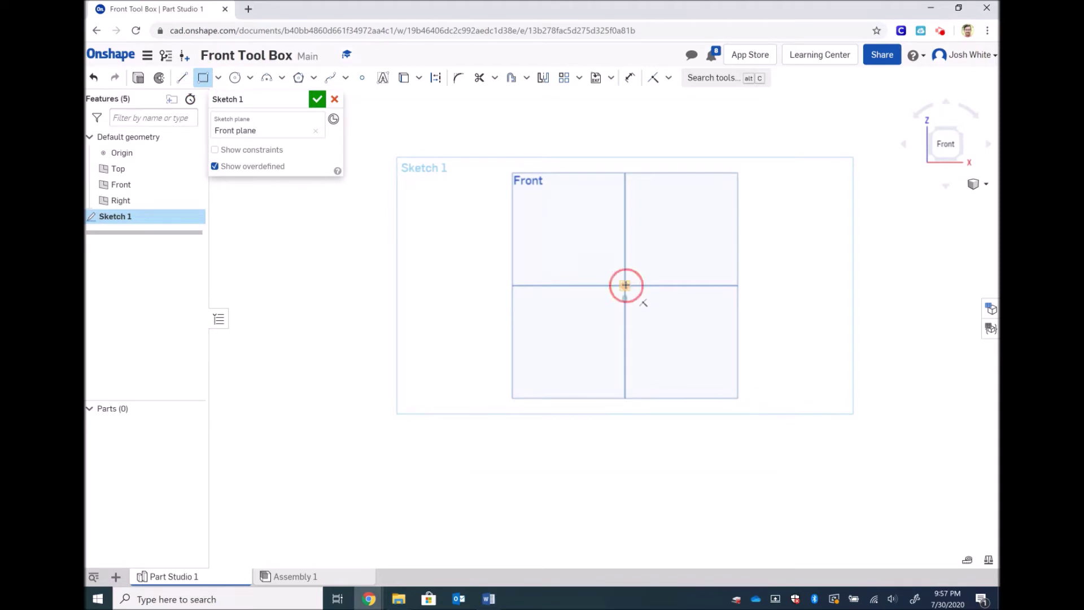
click(769, 105)
text(5.5)
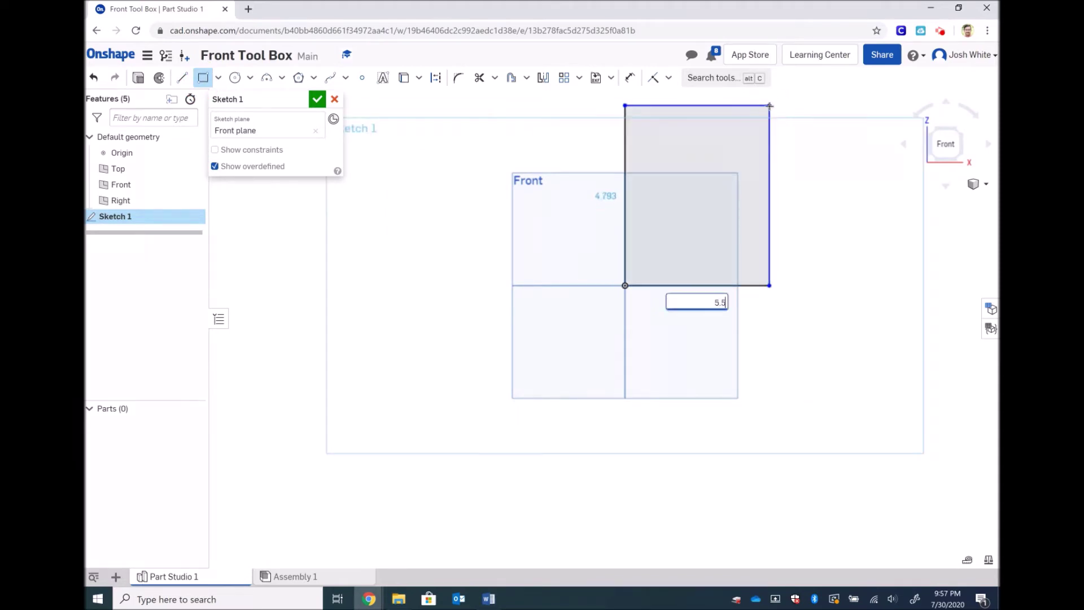
key(Tab)
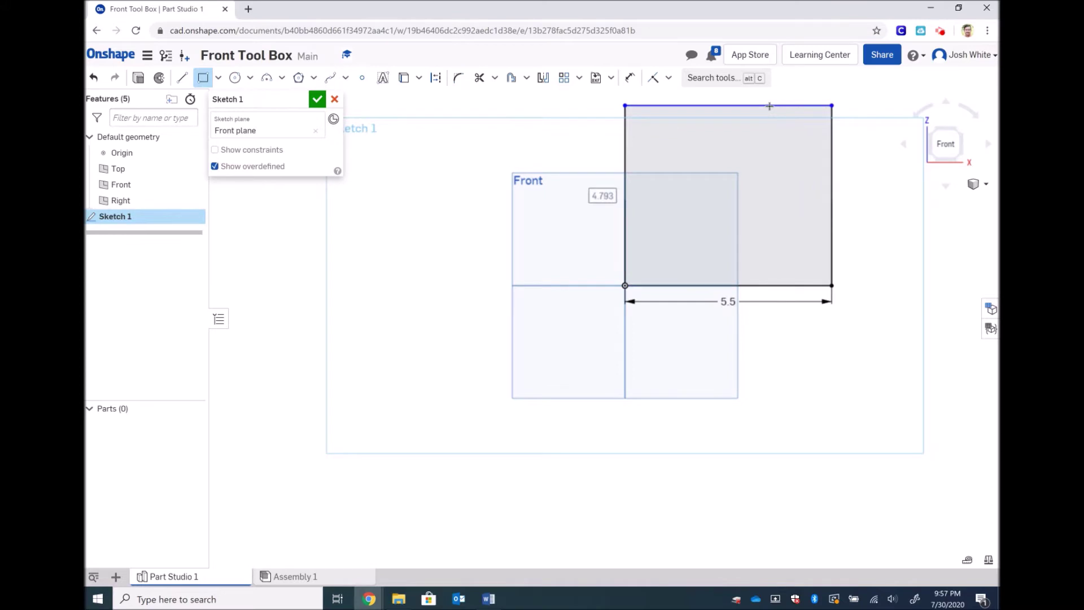
text(9)
key(Return)
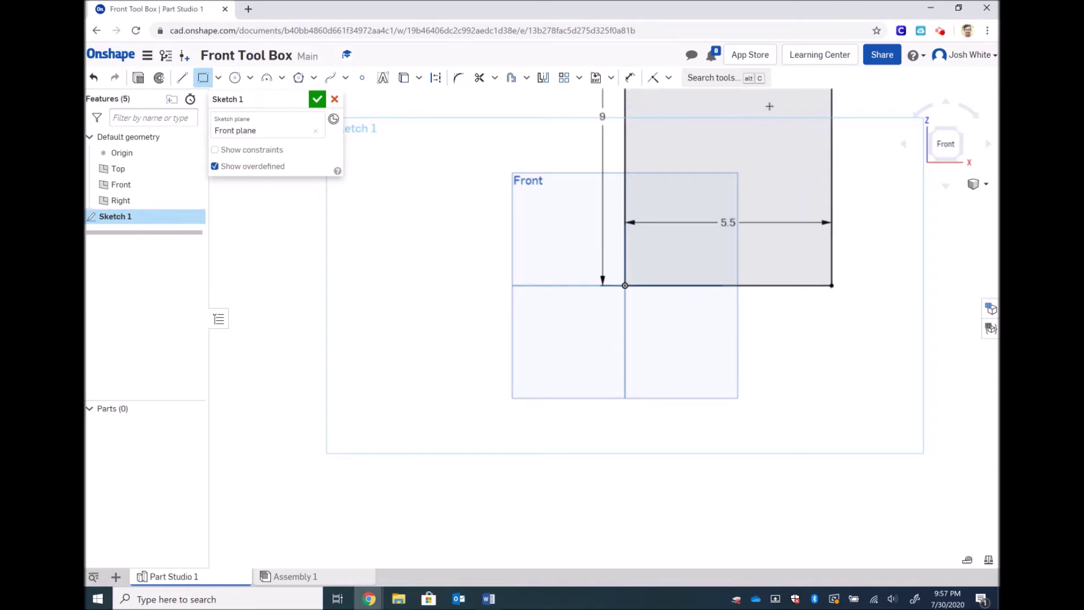
click(951, 144)
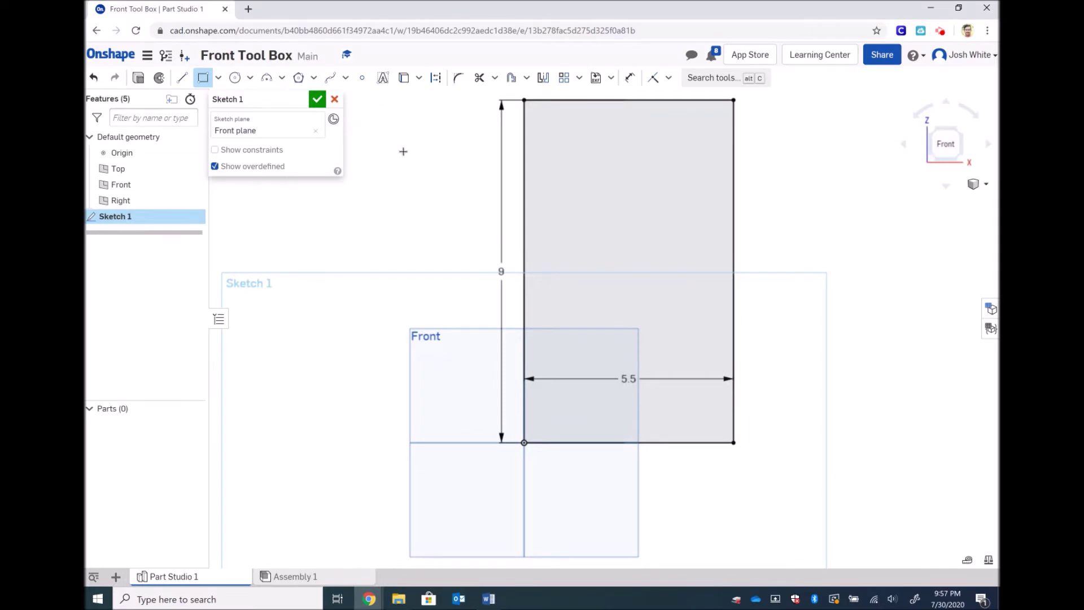
click(334, 100)
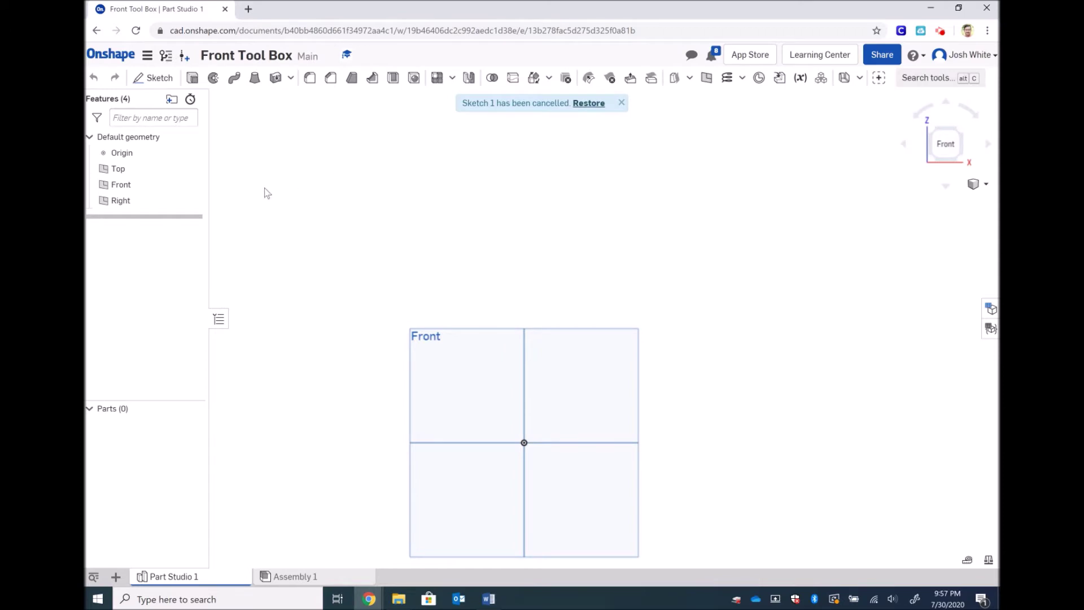
Restore and reopen Sketch 1, draw two trial angled lines, undo both, and finish it.
click(598, 104)
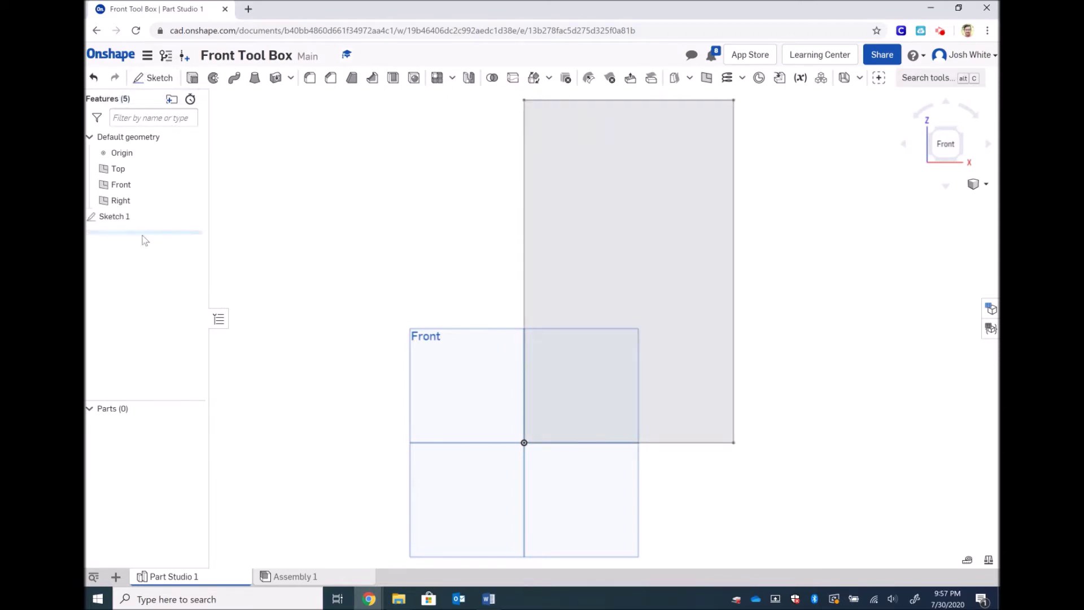
double_click(115, 217)
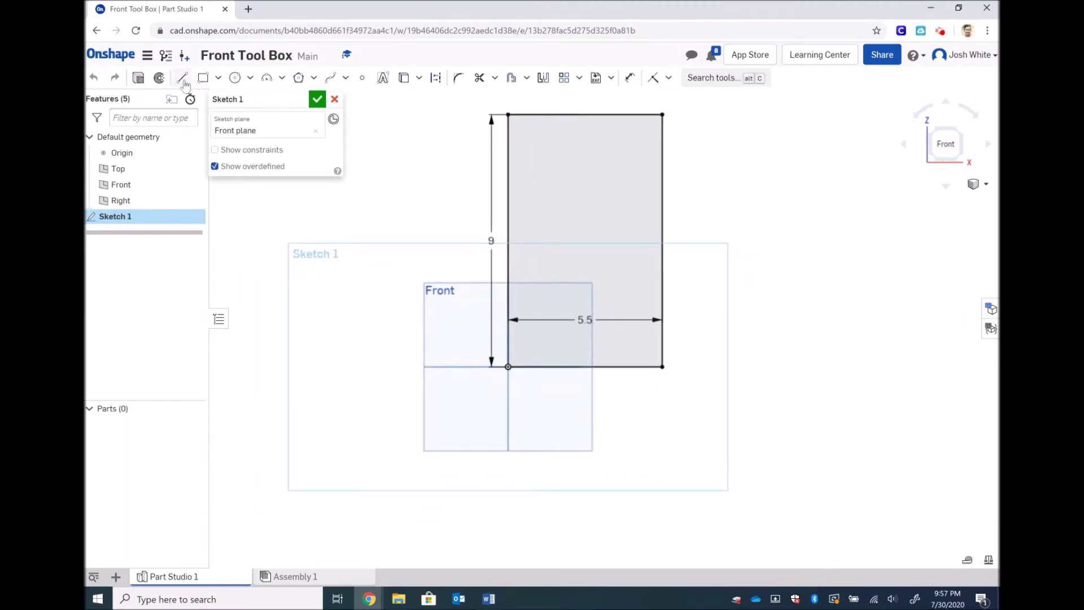
key(l)
drag(540, 95, 464, 234)
drag(614, 101, 708, 253)
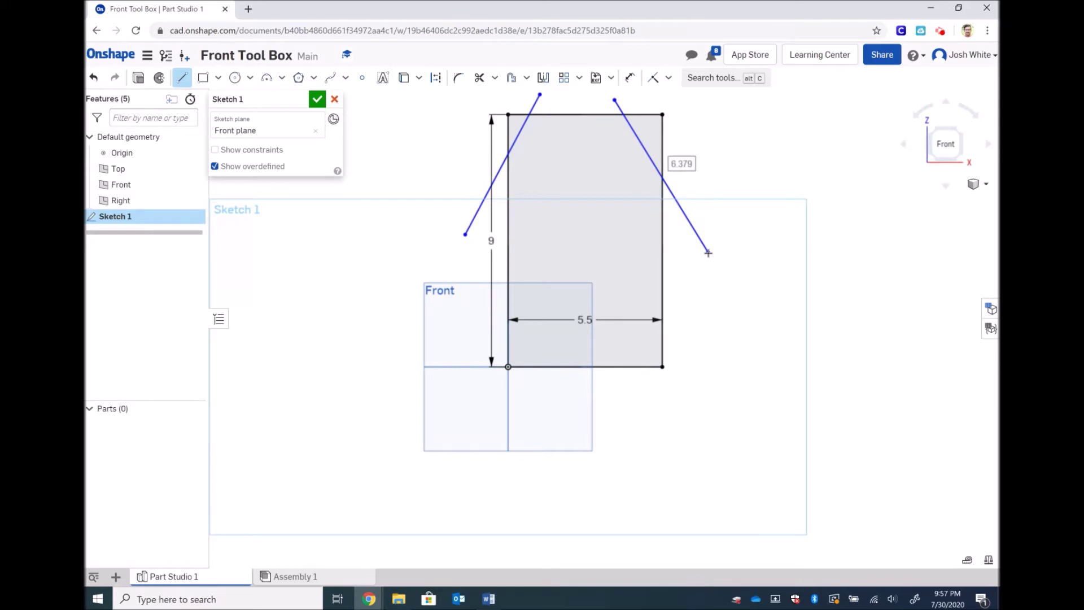
key(ctrl+z)
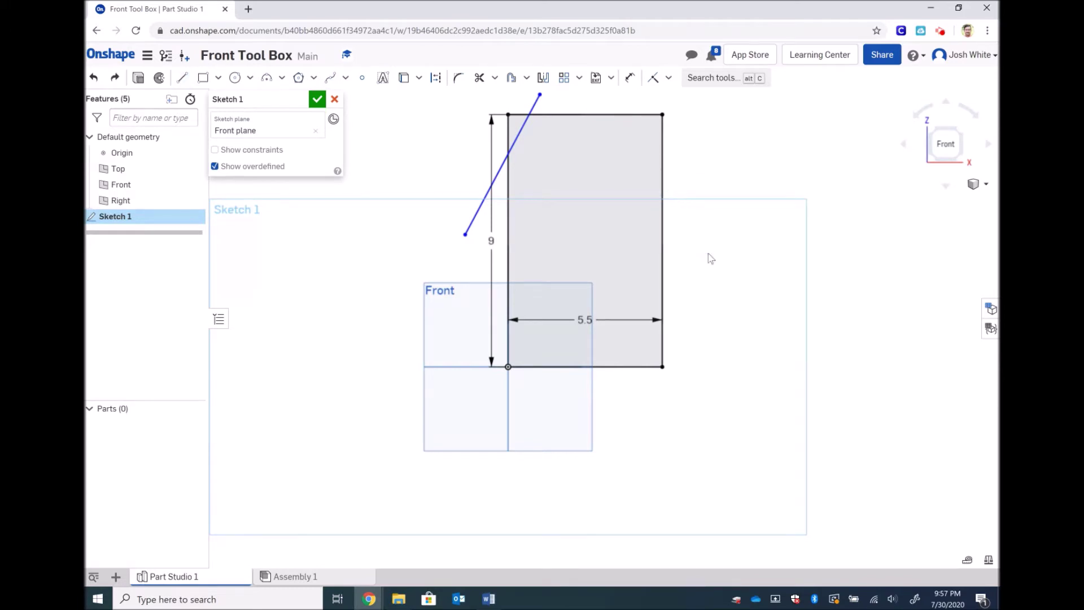
key(ctrl+z)
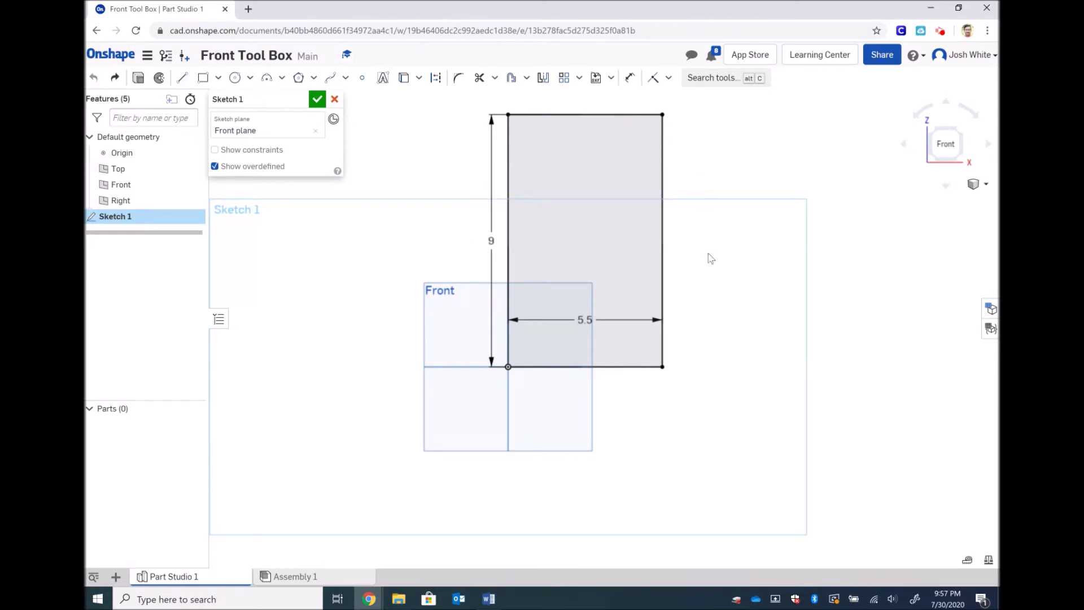
click(318, 102)
Extrude the rectangle region 3/4 in into a board and view it isometrically.
click(192, 77)
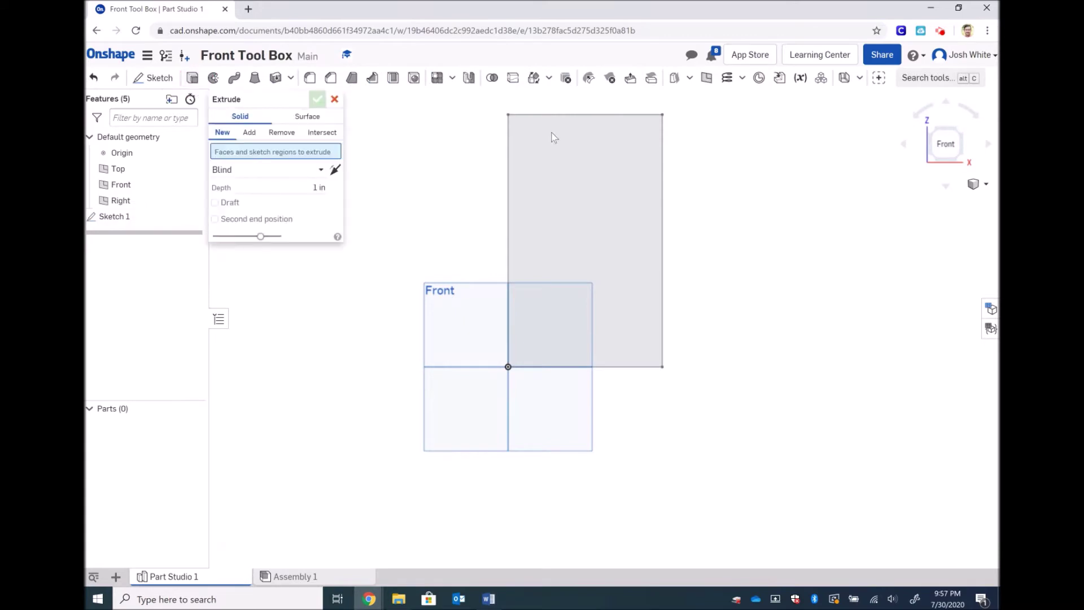
click(560, 121)
click(309, 201)
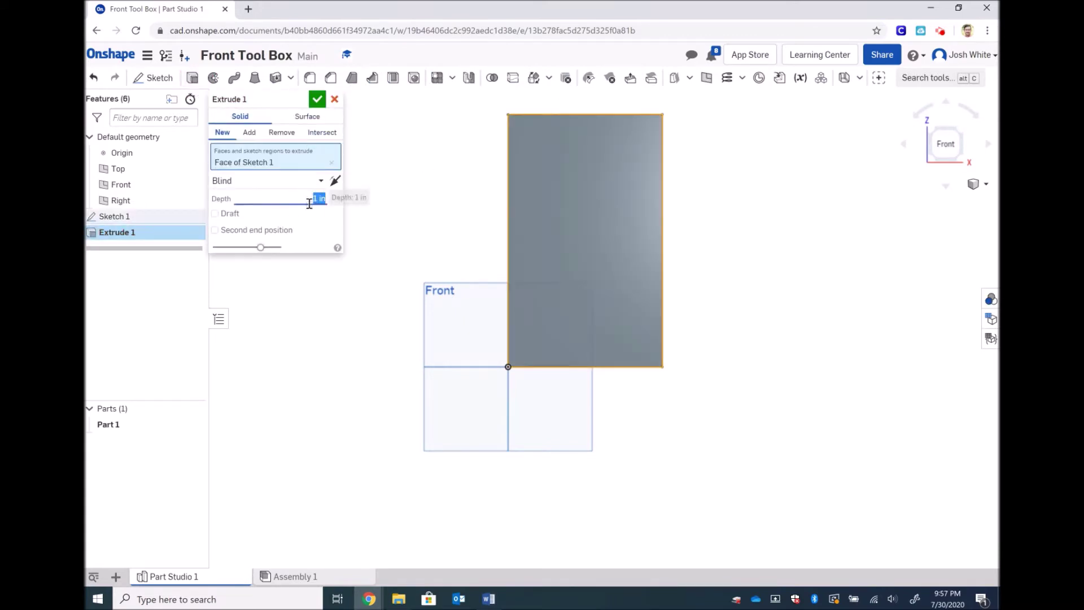
text(3)
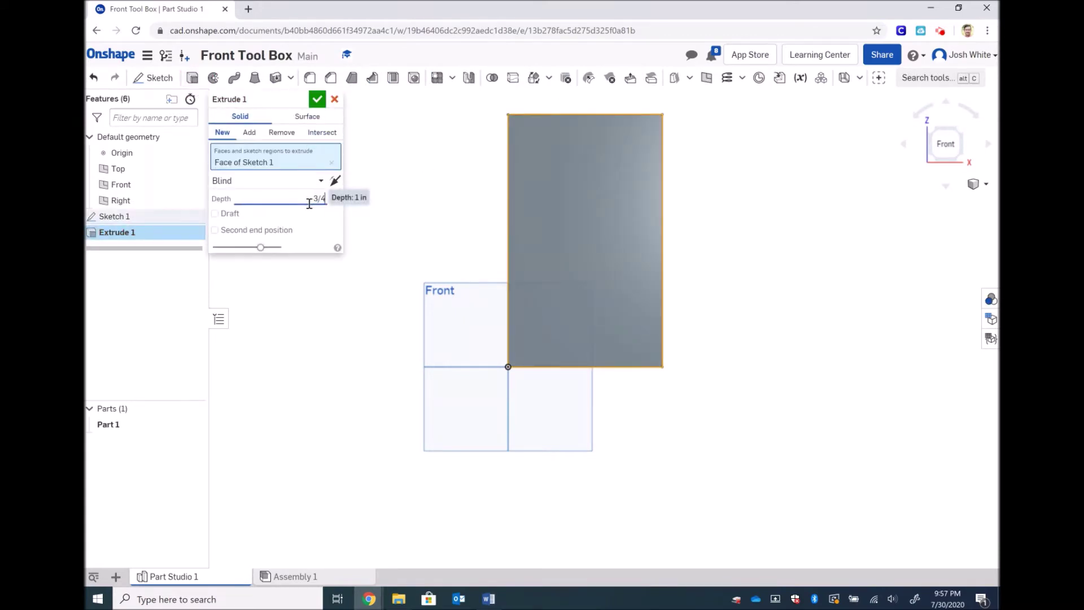
text(/4)
click(319, 103)
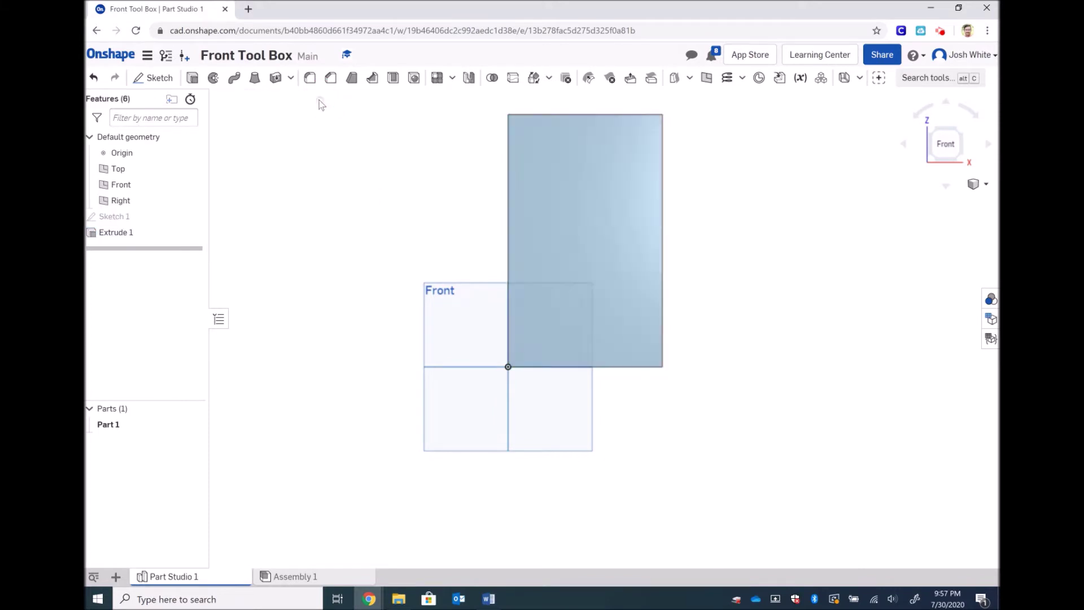
click(959, 134)
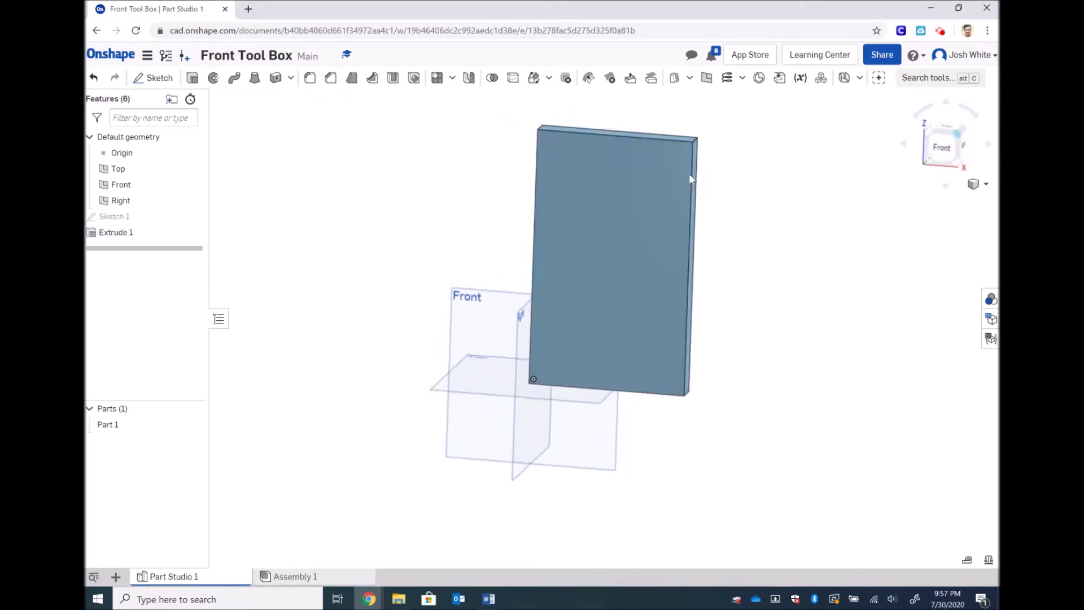
Chamfer the board's top-right edge with two distances, 1.75 in and 3 in.
click(331, 78)
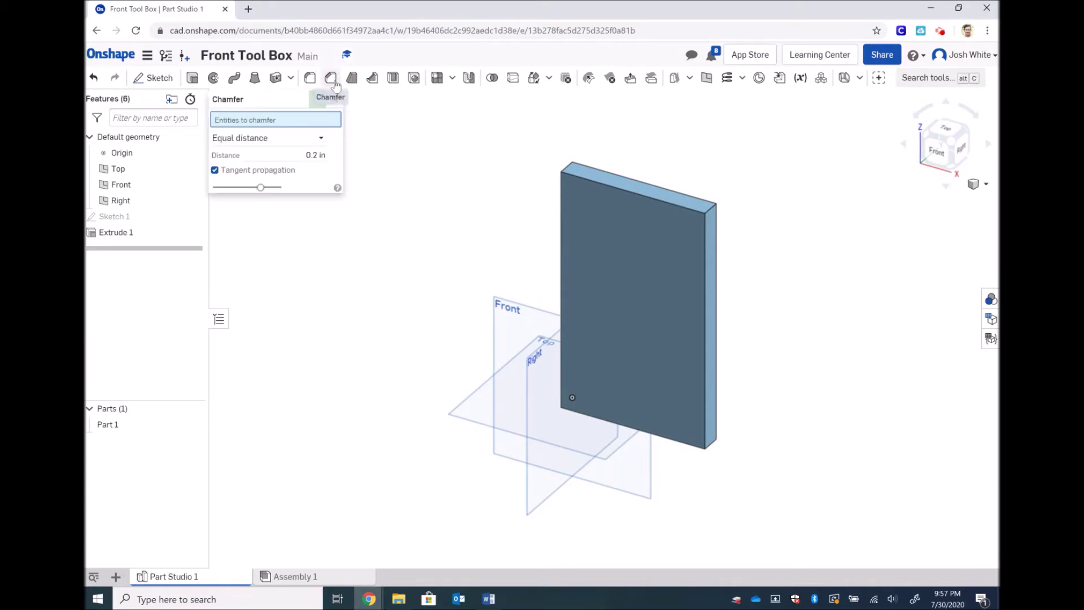
click(710, 209)
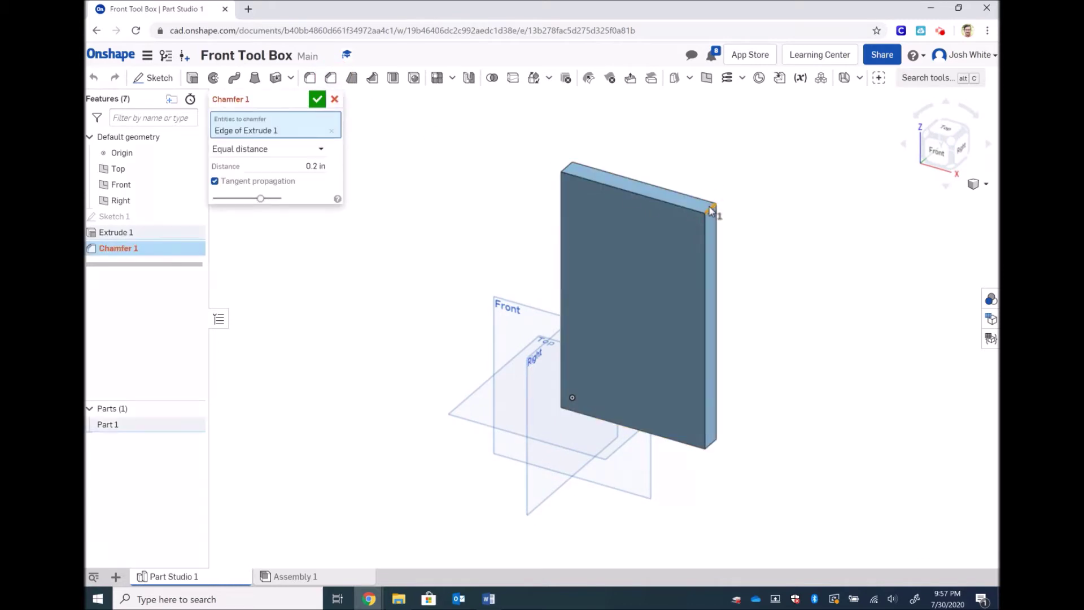
click(317, 149)
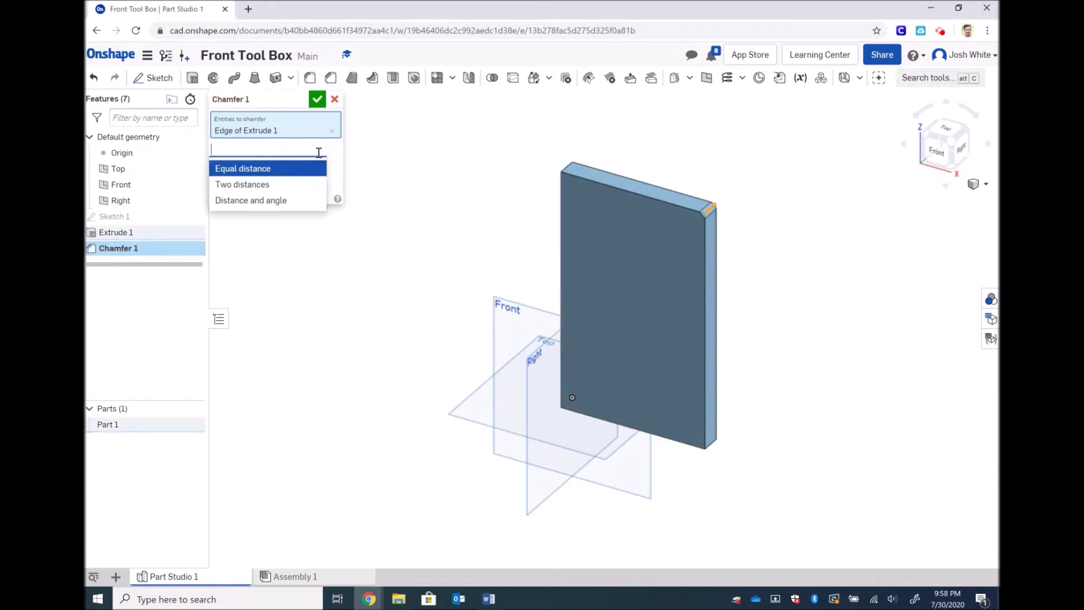
click(268, 185)
click(295, 165)
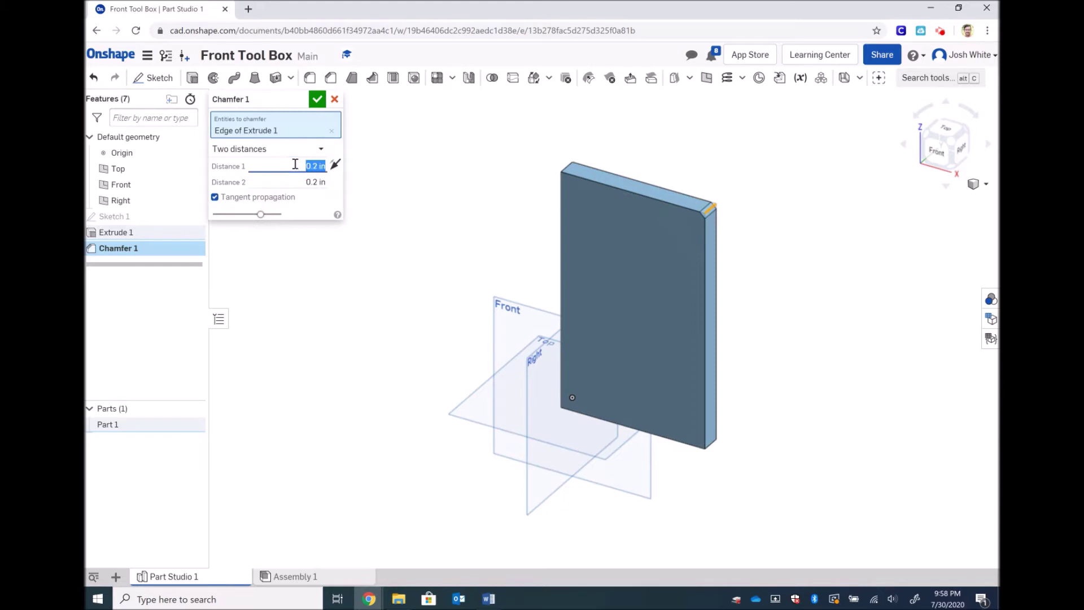
text(1.75)
click(315, 182)
text(3)
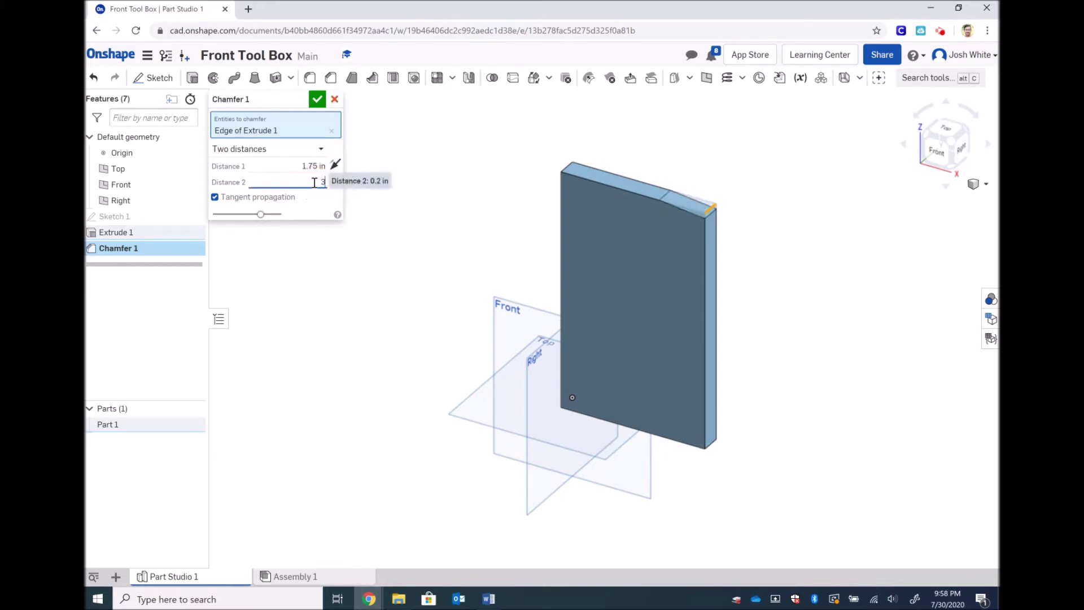
click(317, 99)
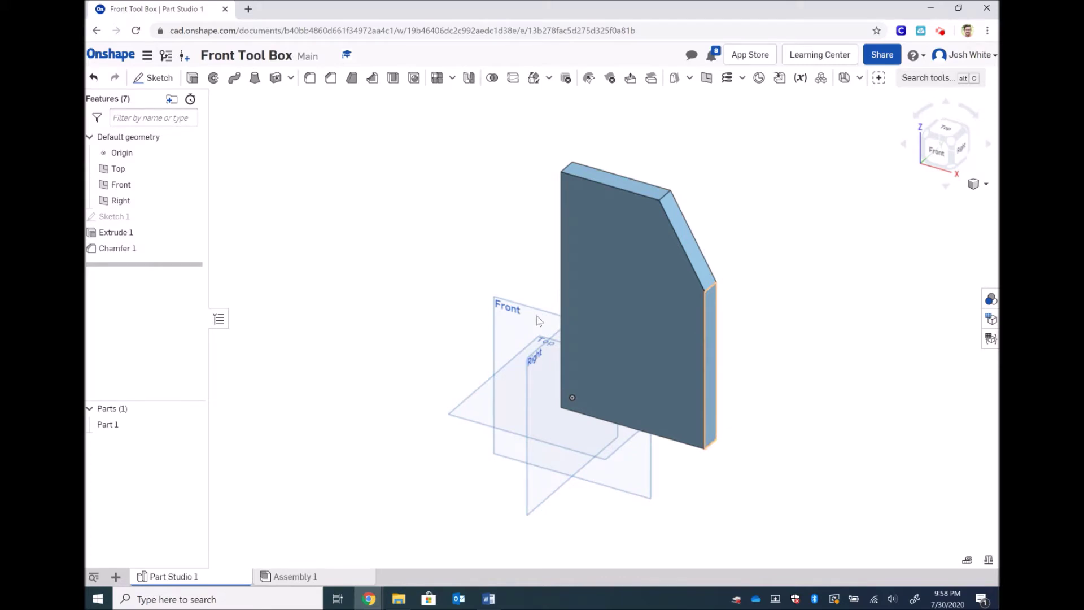
Start a second chamfer on the top-left edge using the Two distances type.
click(330, 79)
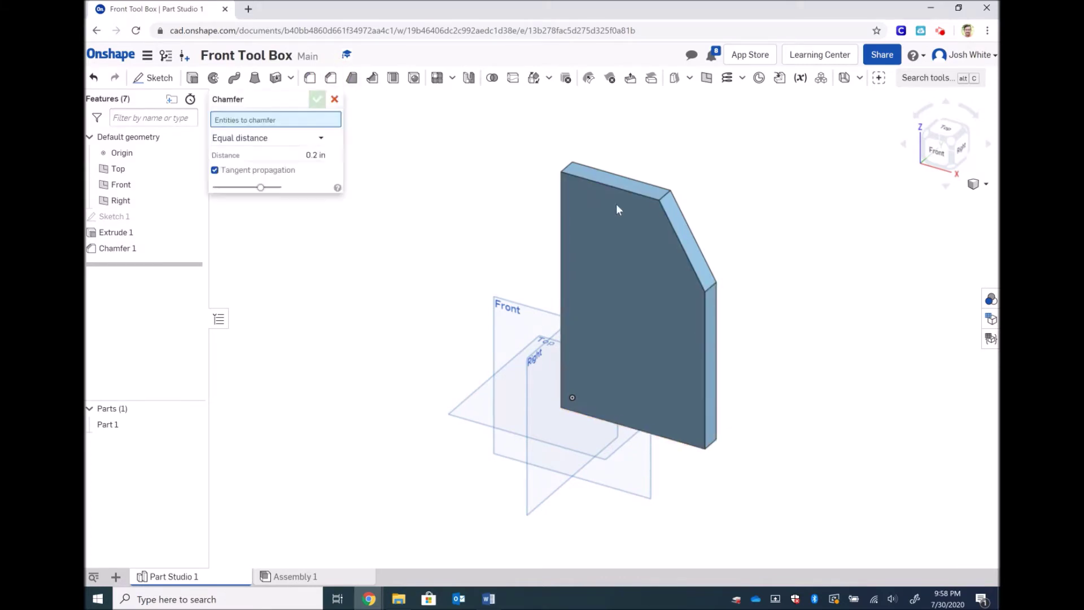
click(567, 168)
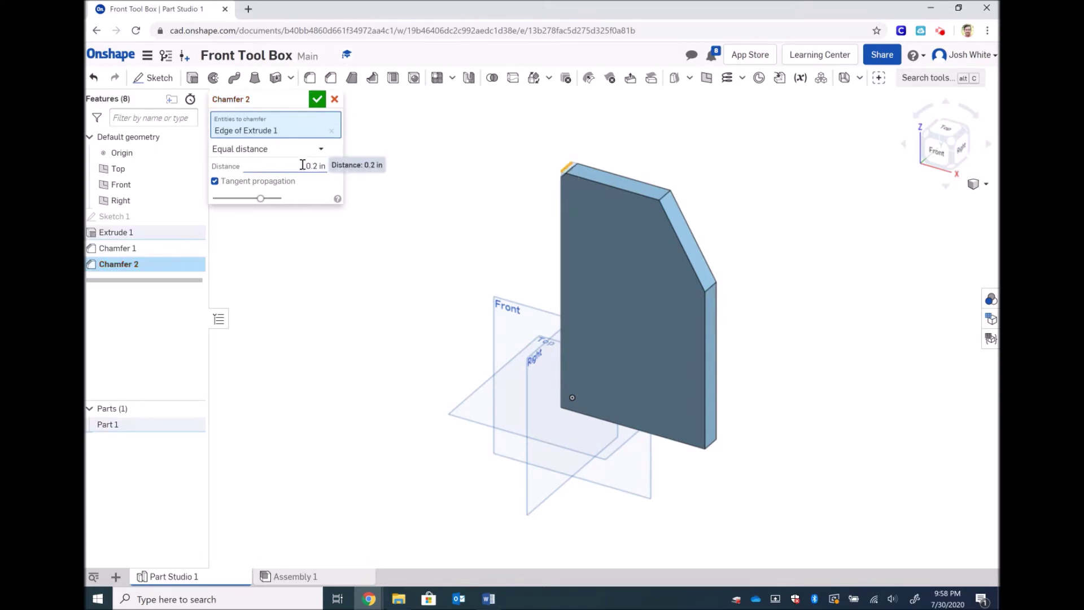
click(303, 165)
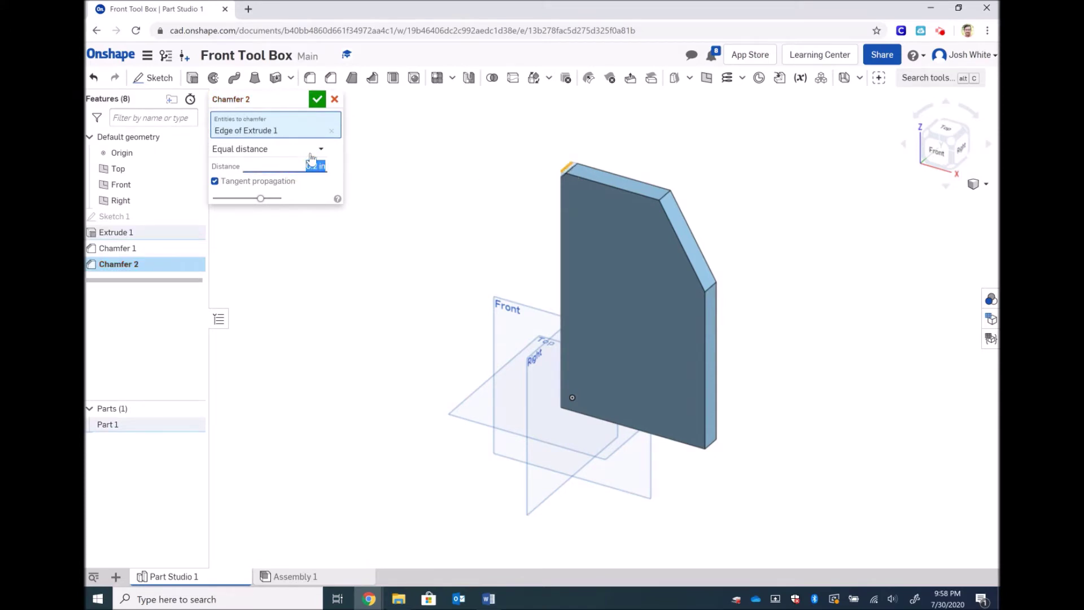
click(318, 150)
click(271, 186)
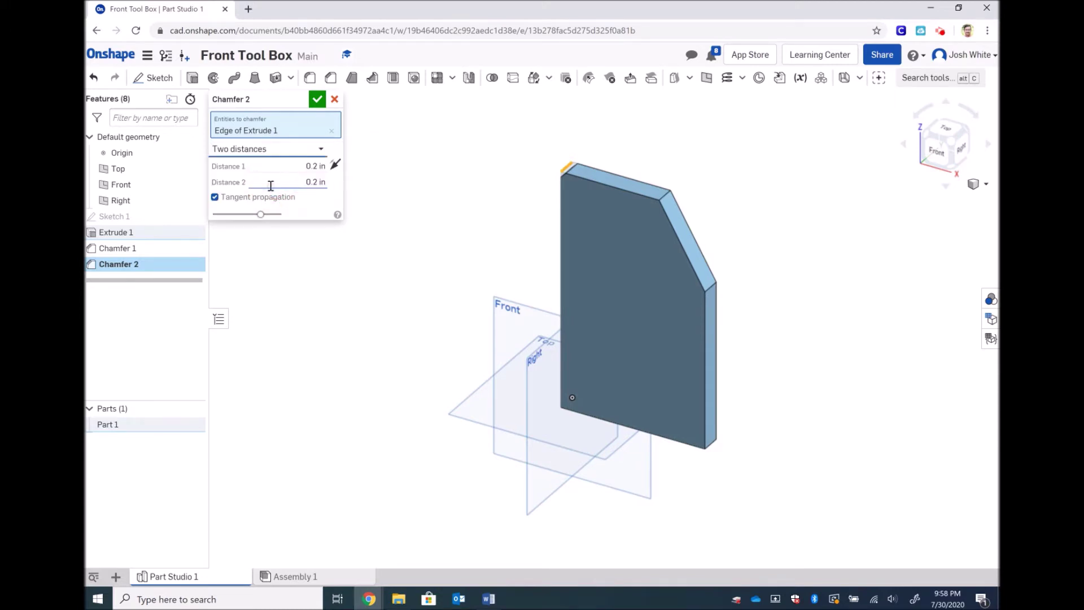
Set the chamfer distances to 3 in and 1.75 in and confirm it.
click(305, 165)
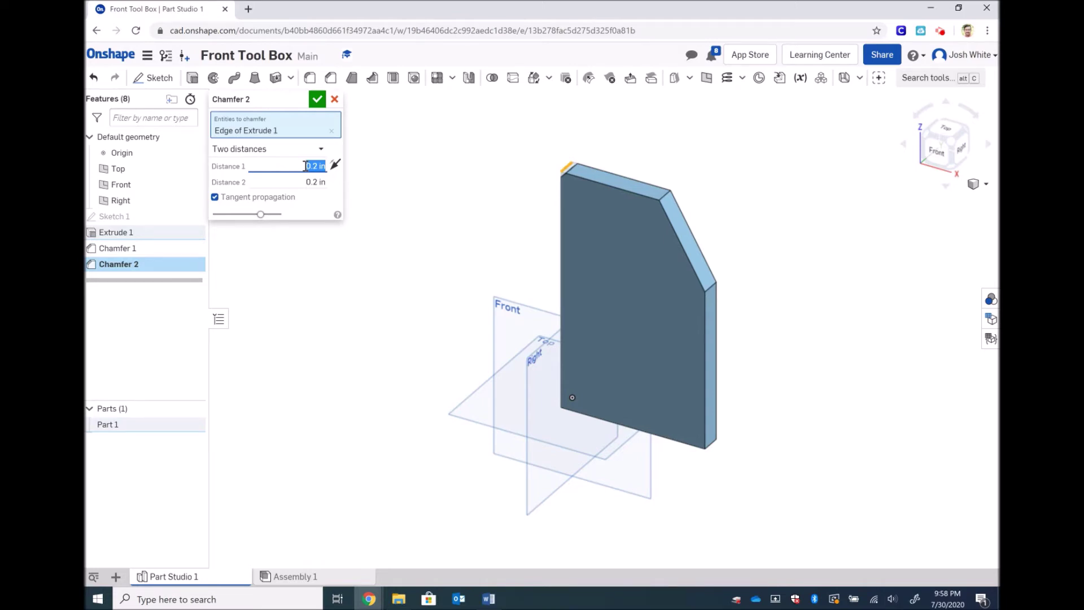
text(1.75)
key(Return)
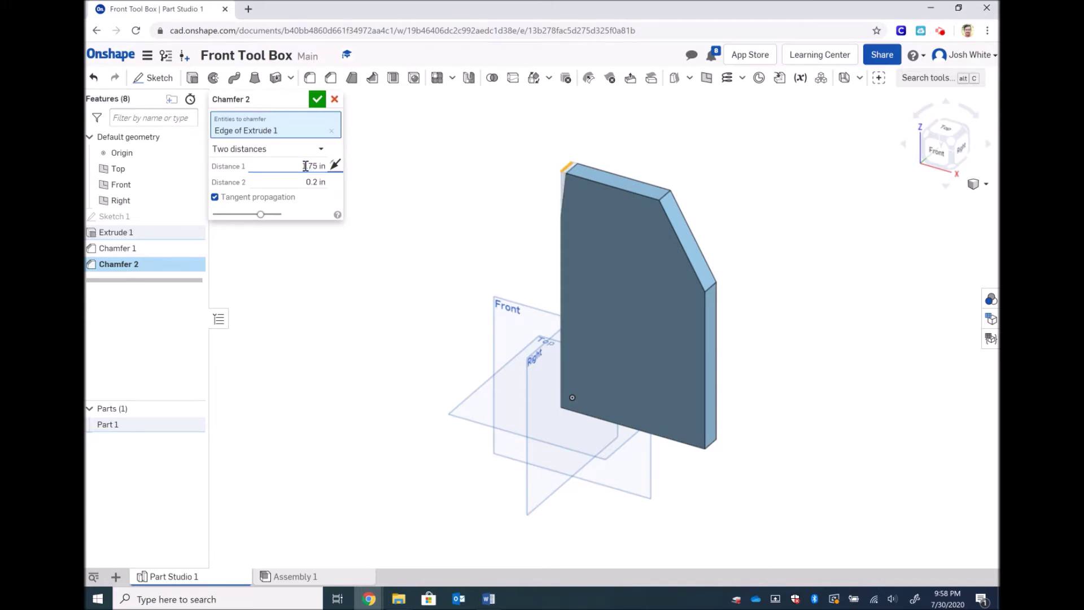
click(305, 166)
text(3)
key(Return)
click(313, 180)
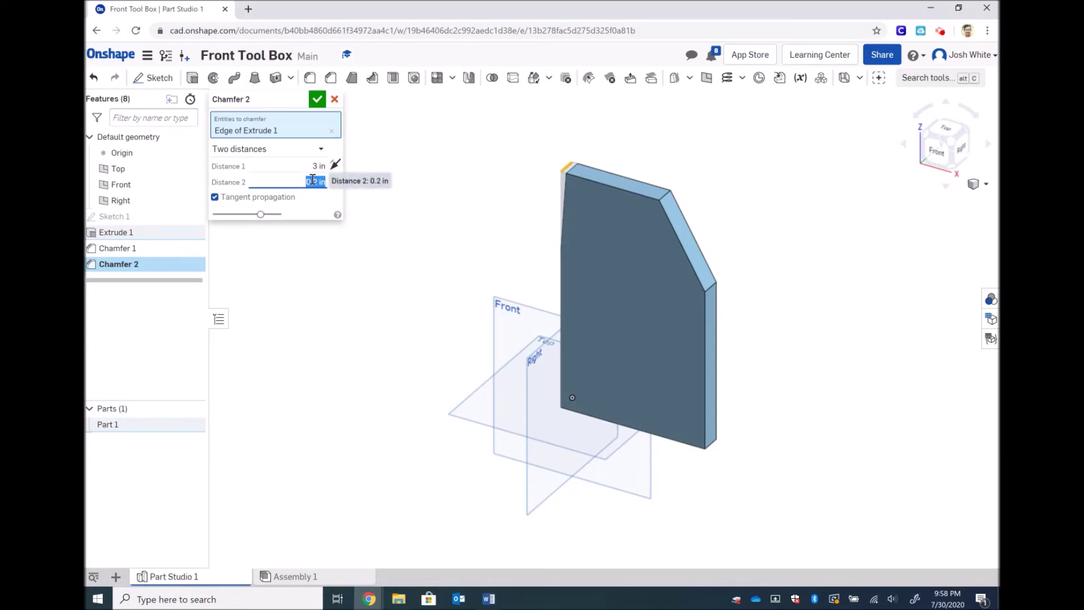
text(1)
key(Return)
click(317, 100)
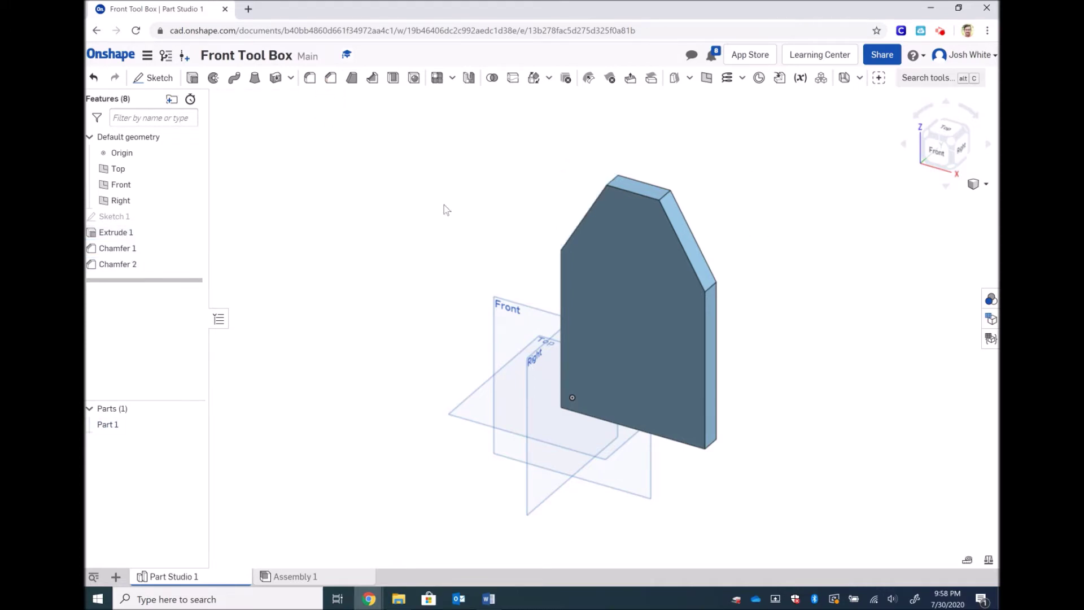
Sketch on the board's front face with a point, projecting the face outline.
click(150, 80)
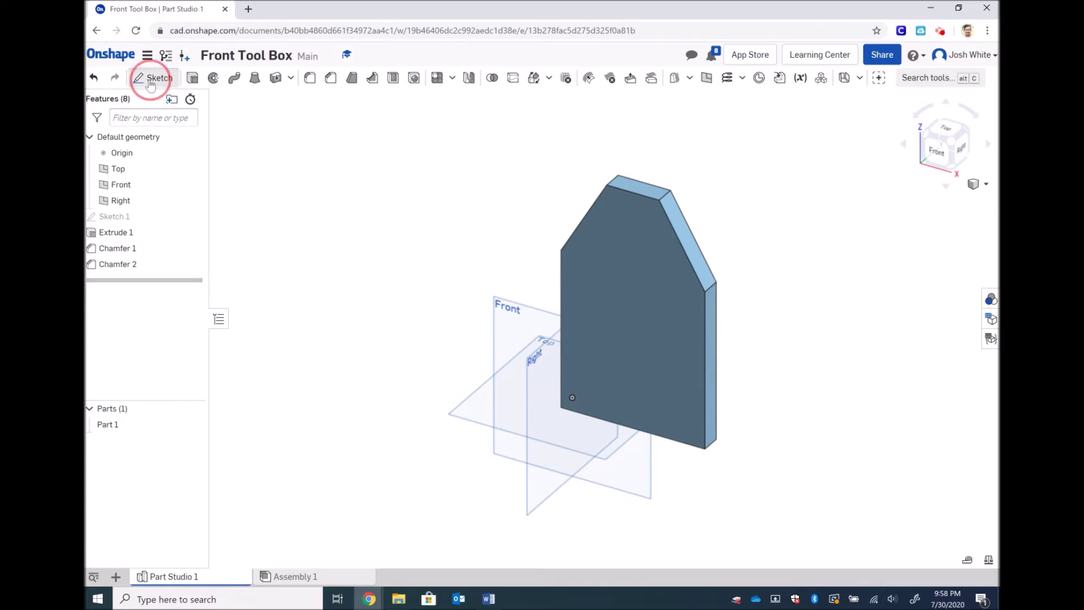
click(669, 313)
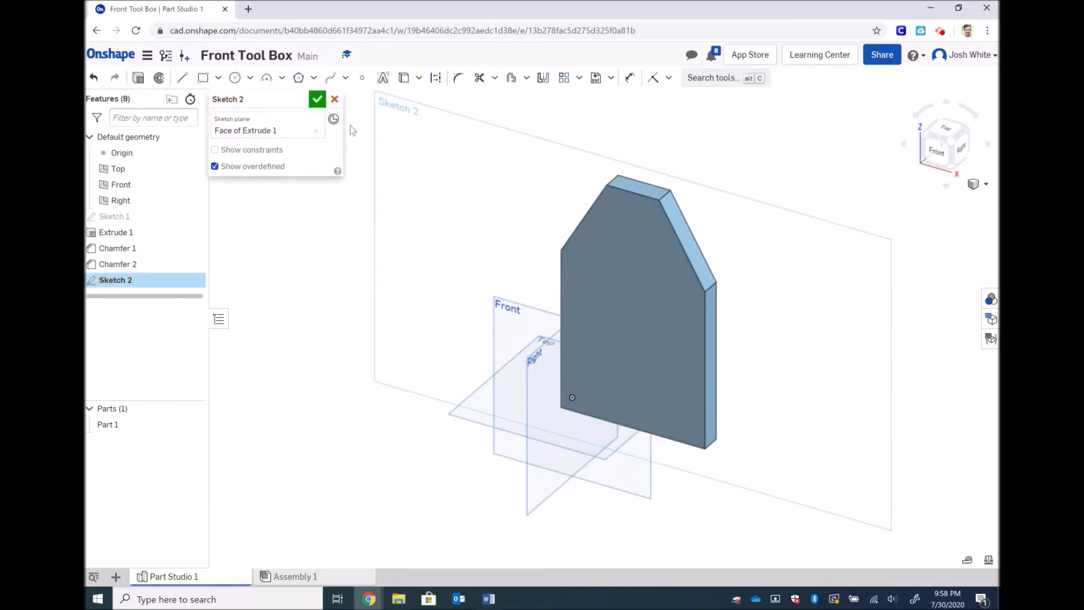
click(359, 80)
click(404, 78)
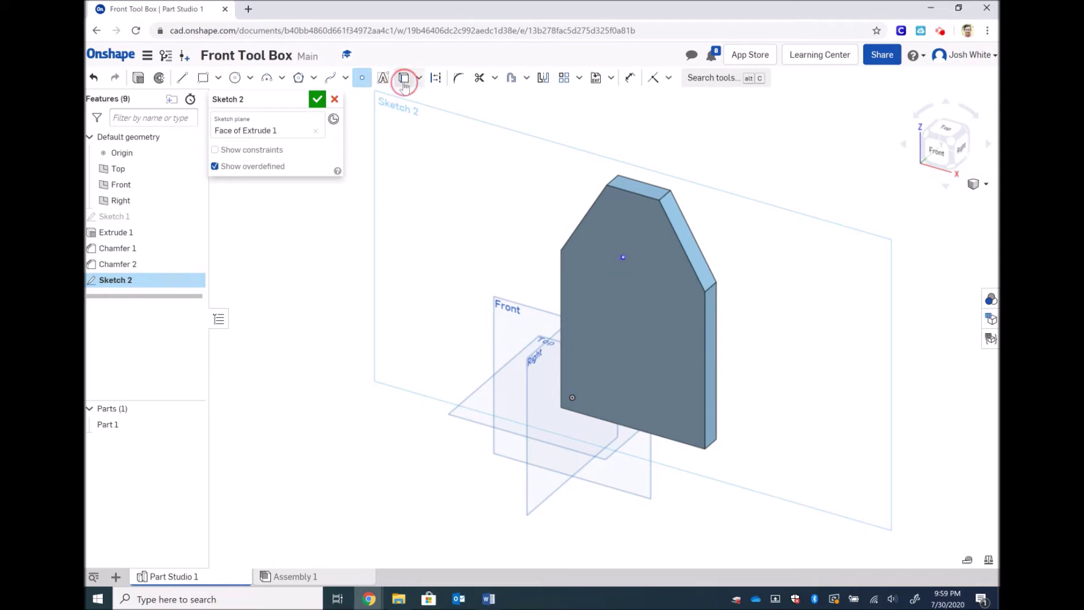
click(614, 223)
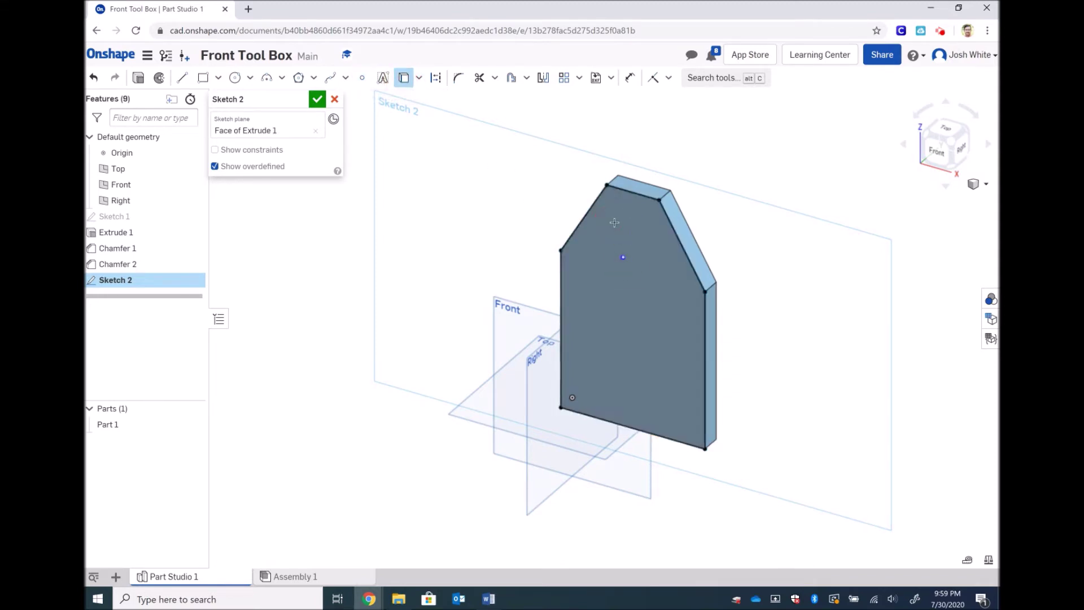
Dimension the sketch point 5.5/2 (2.75 in) from the board's left edge.
click(630, 78)
click(623, 257)
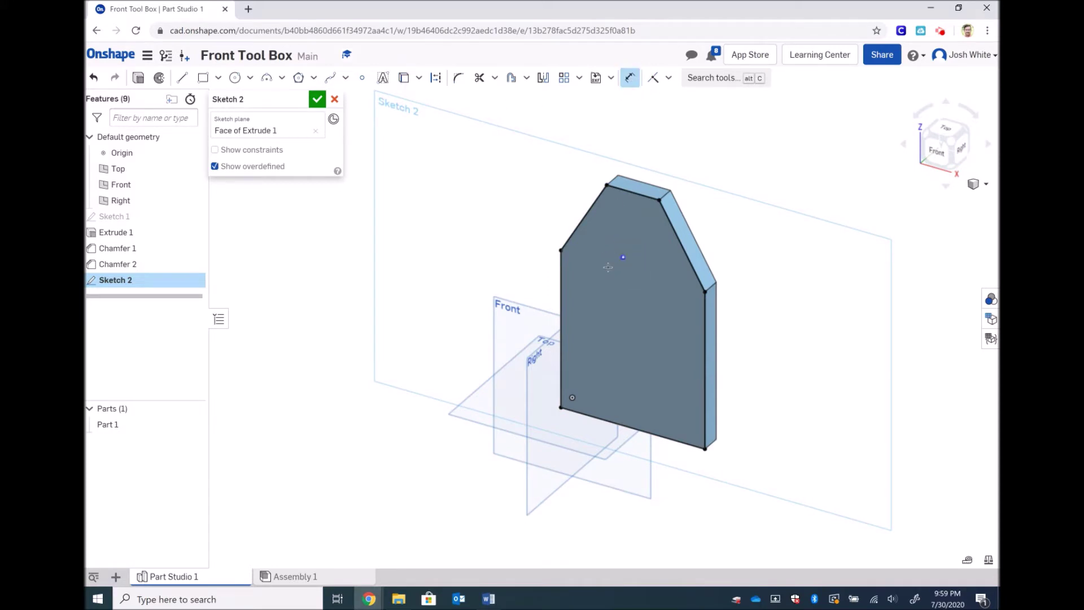
click(564, 275)
click(525, 253)
text(5)
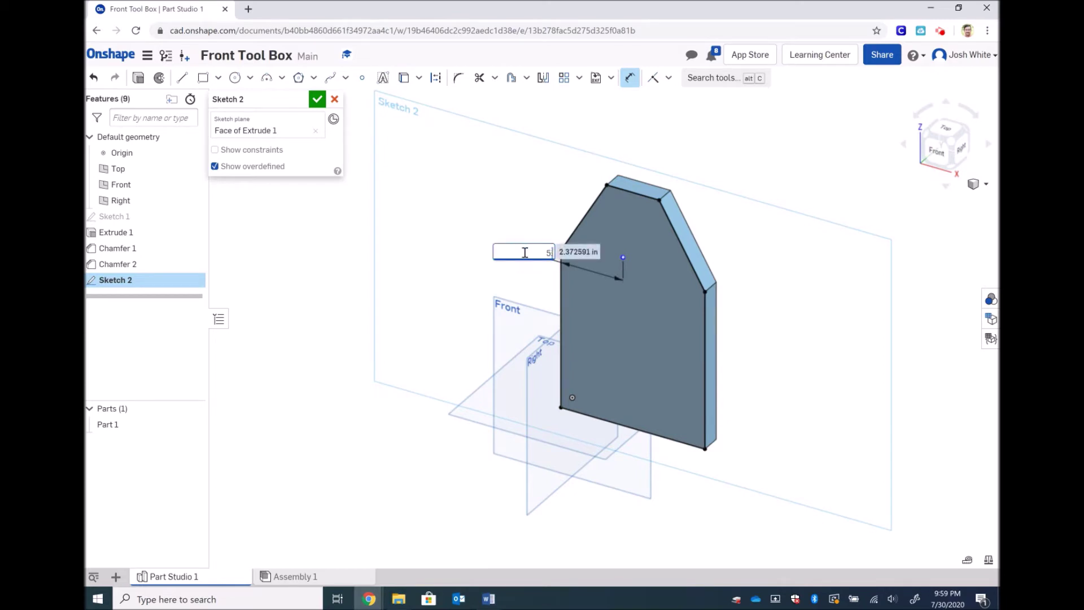
text(.5/2)
key(Return)
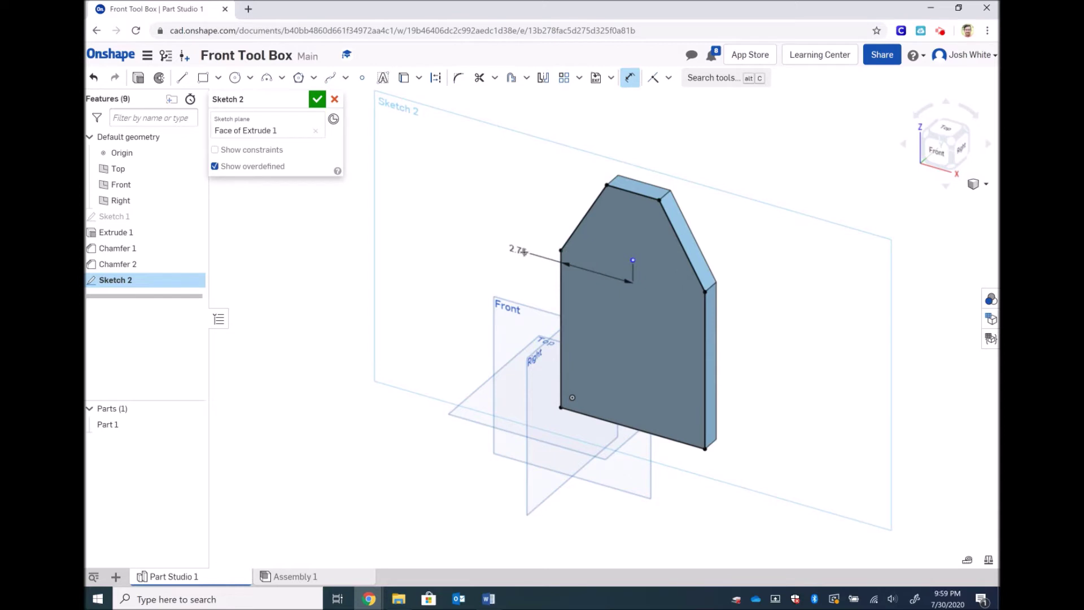
Dimension the point 2.5 below the top edge and finish Sketch 2.
click(640, 193)
click(633, 260)
click(784, 269)
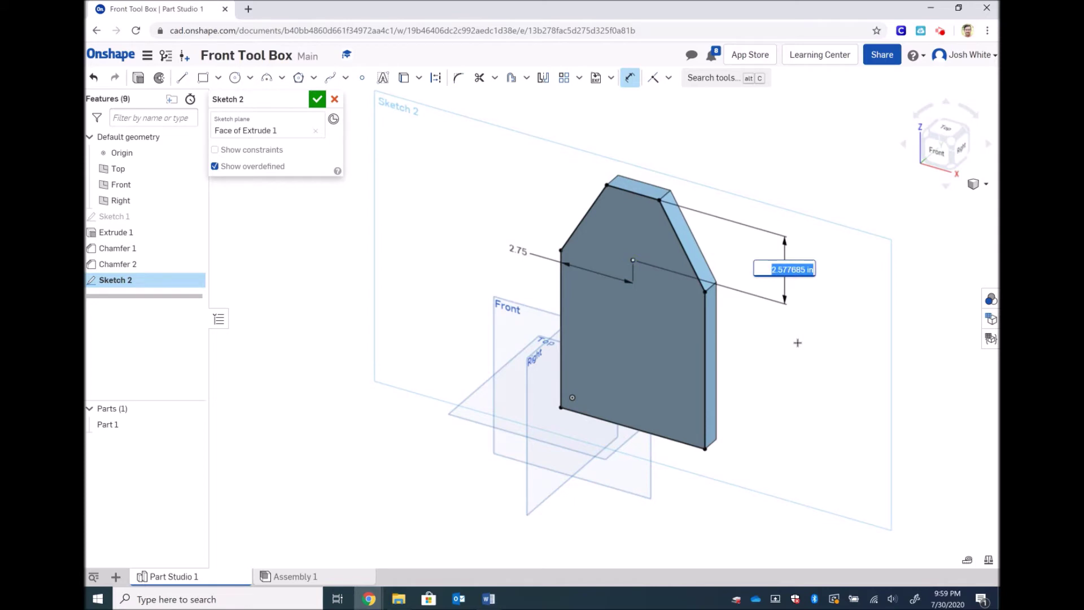
text(2.5)
key(Return)
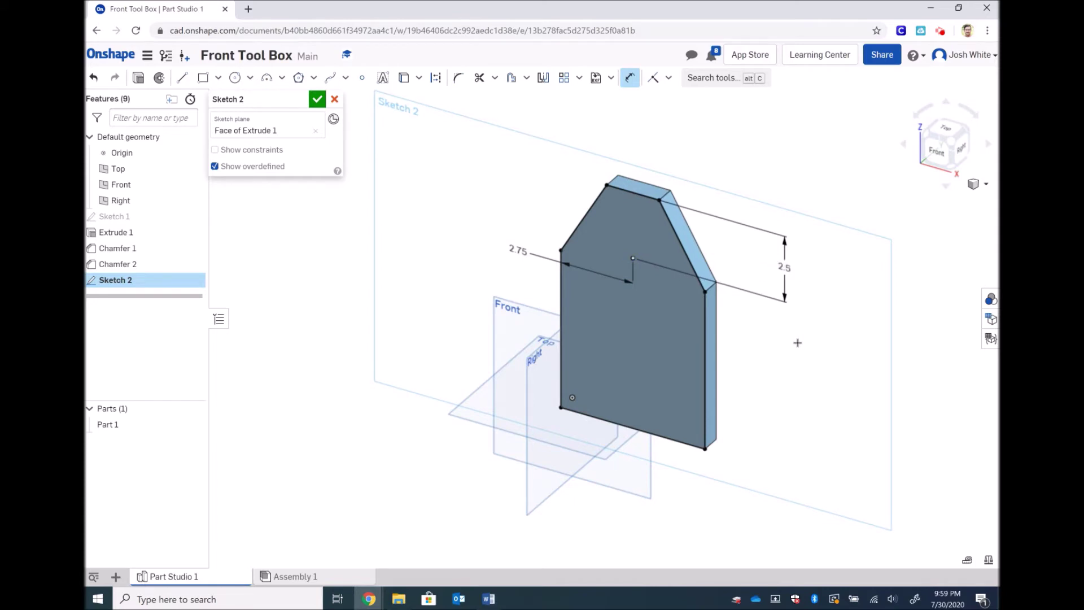
click(318, 101)
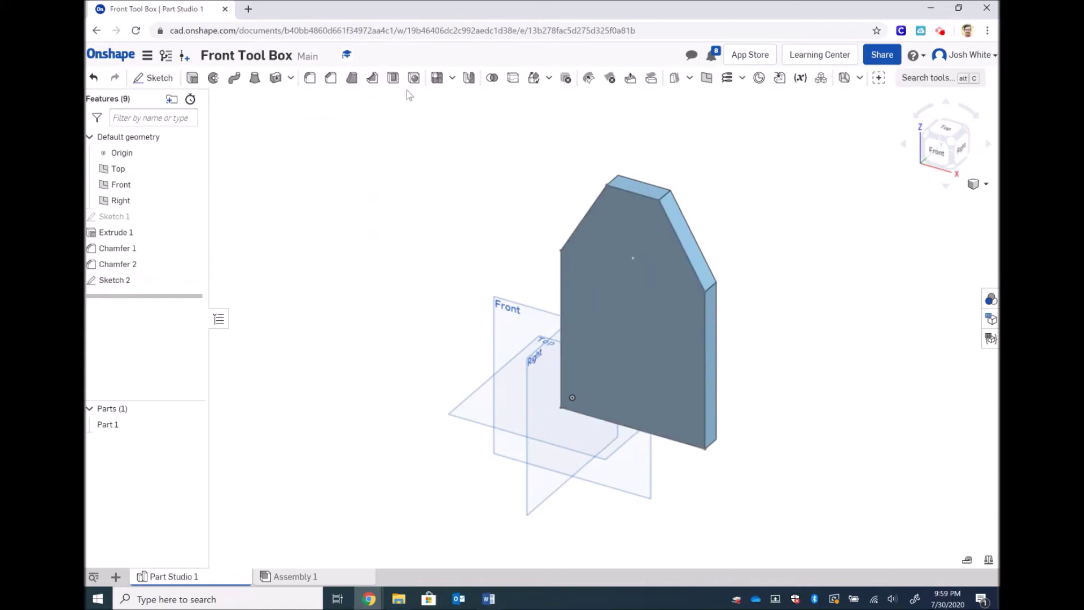
click(414, 77)
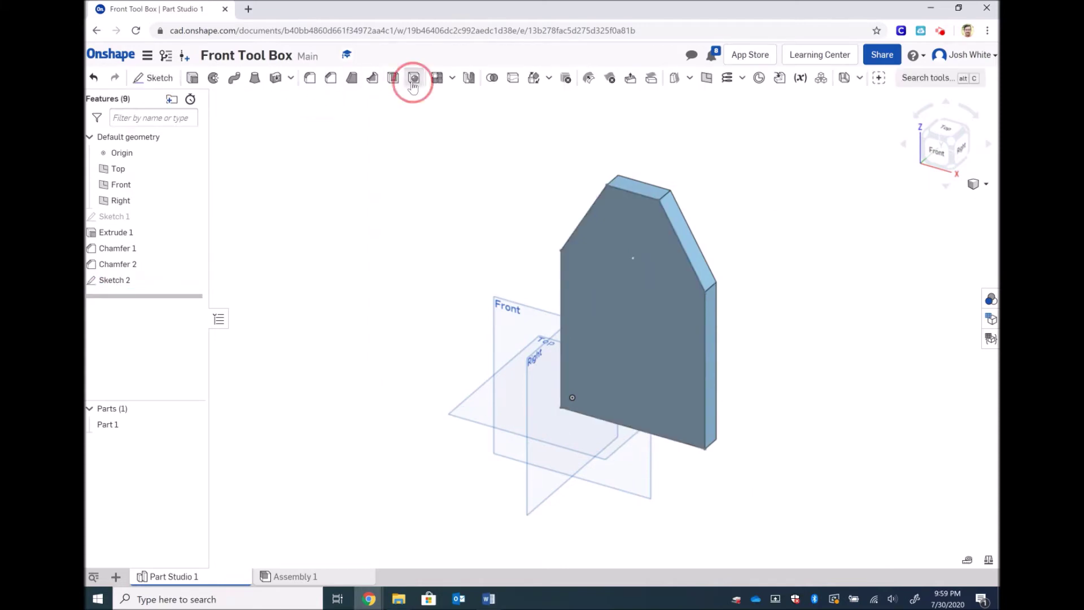
Cut a 0.75 in diameter through hole at the Sketch 2 point.
click(633, 259)
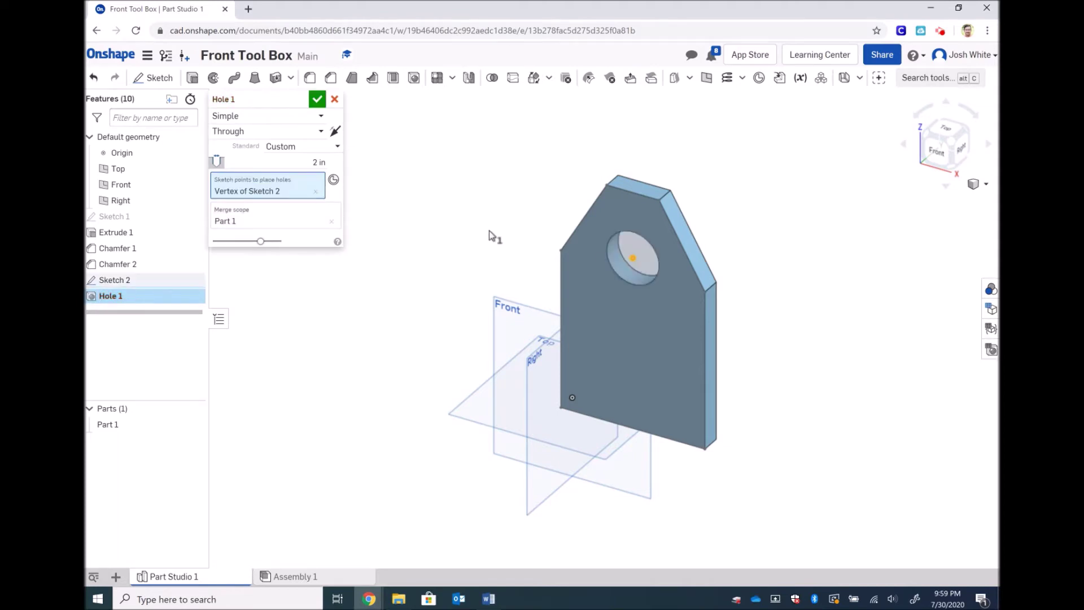
click(308, 160)
click(317, 100)
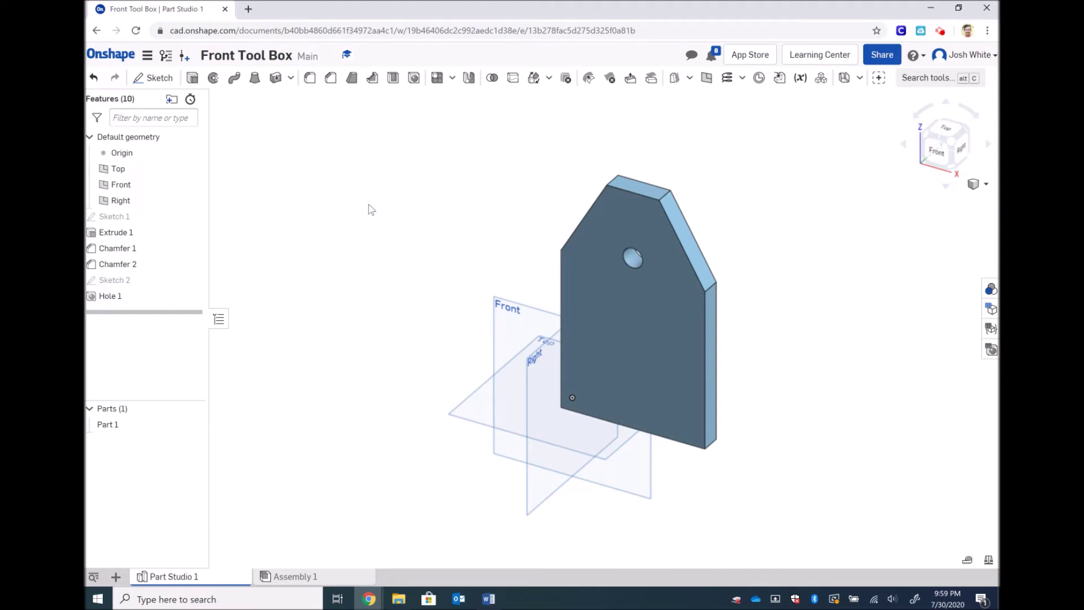
Edit Sketch 2, changing the hole point's 2.5 dimension to 2 from the top.
click(117, 281)
double_click(118, 281)
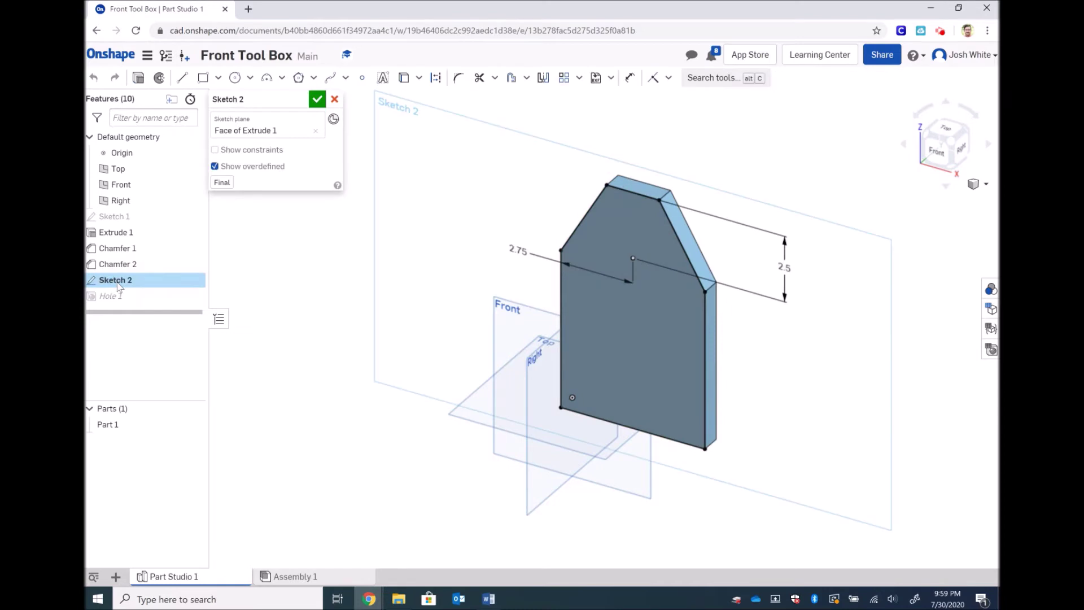
double_click(786, 267)
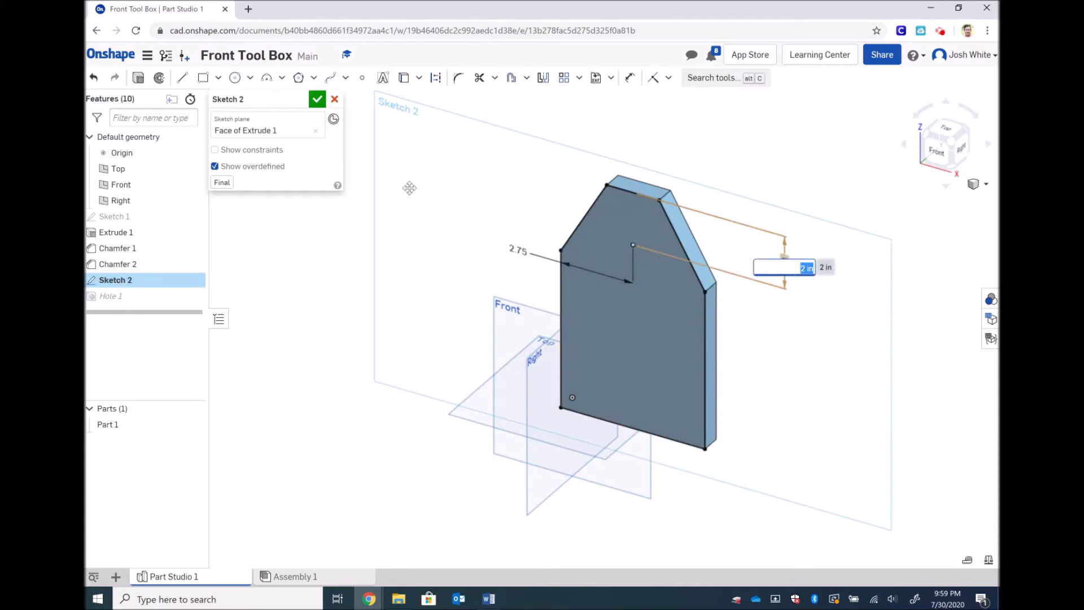
click(318, 99)
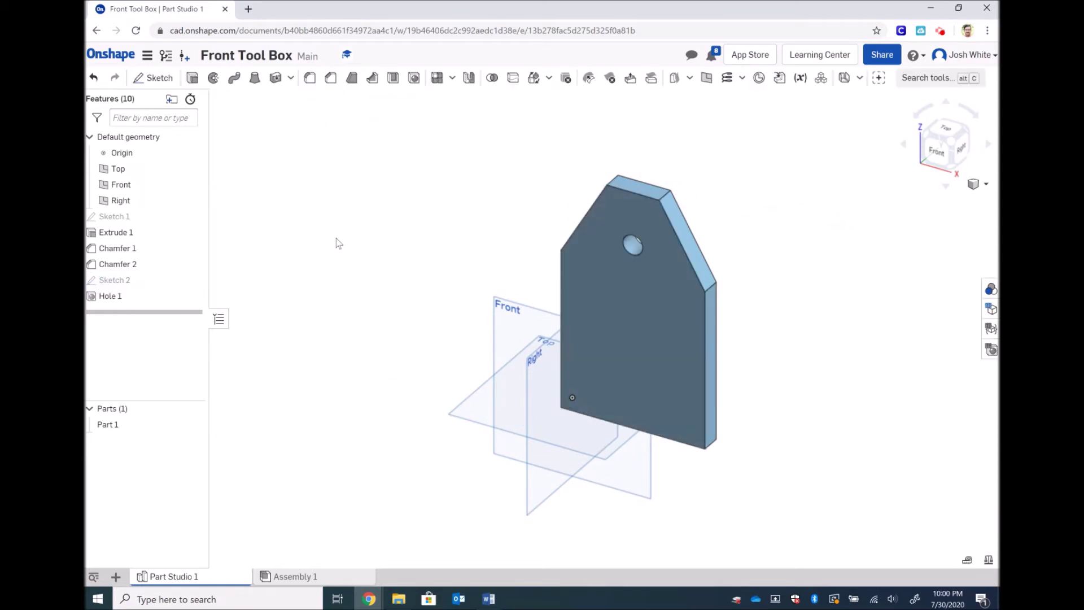
Create a new document named Bottom Tool Box.
click(115, 59)
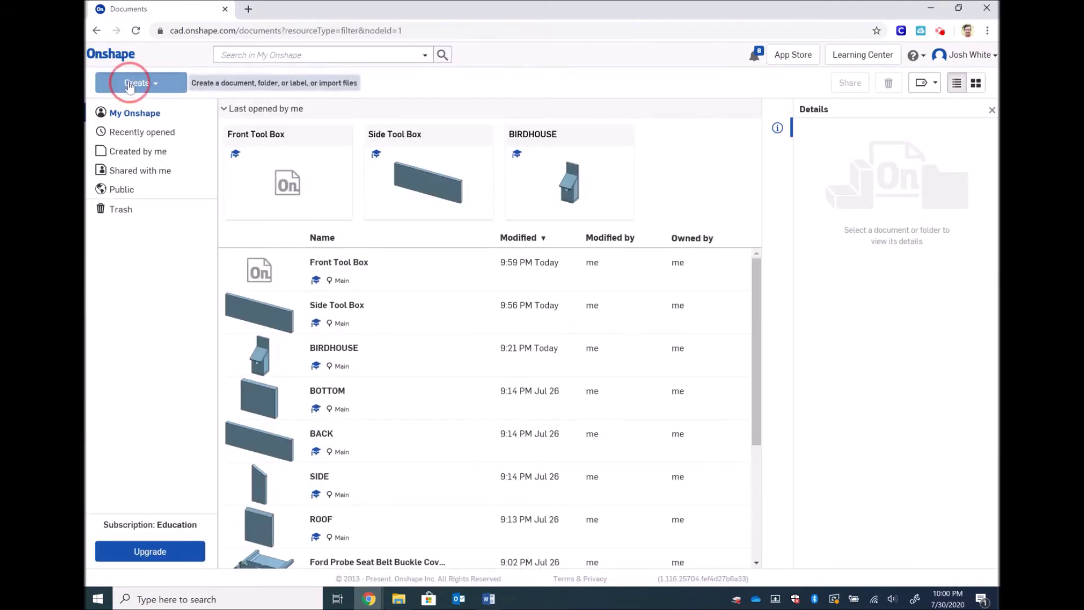
click(131, 84)
click(144, 107)
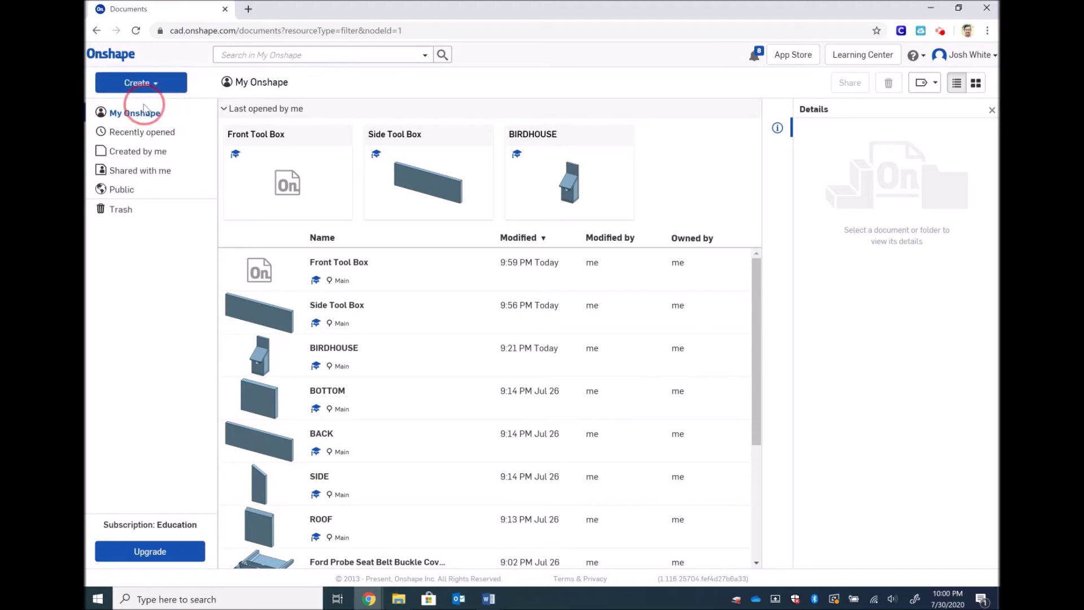
text(Bottom Tool Box)
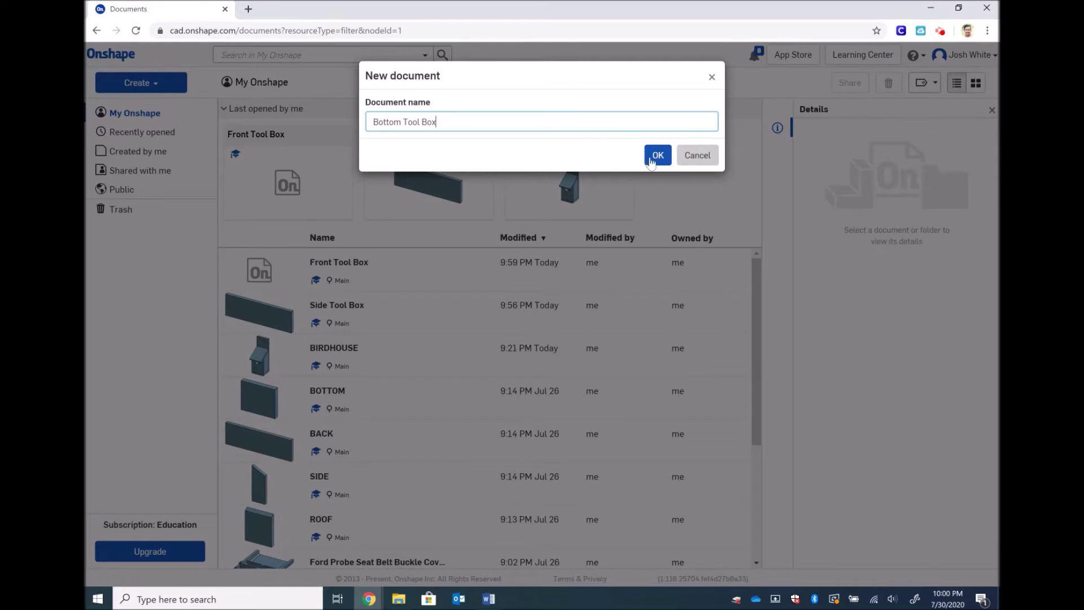
click(654, 156)
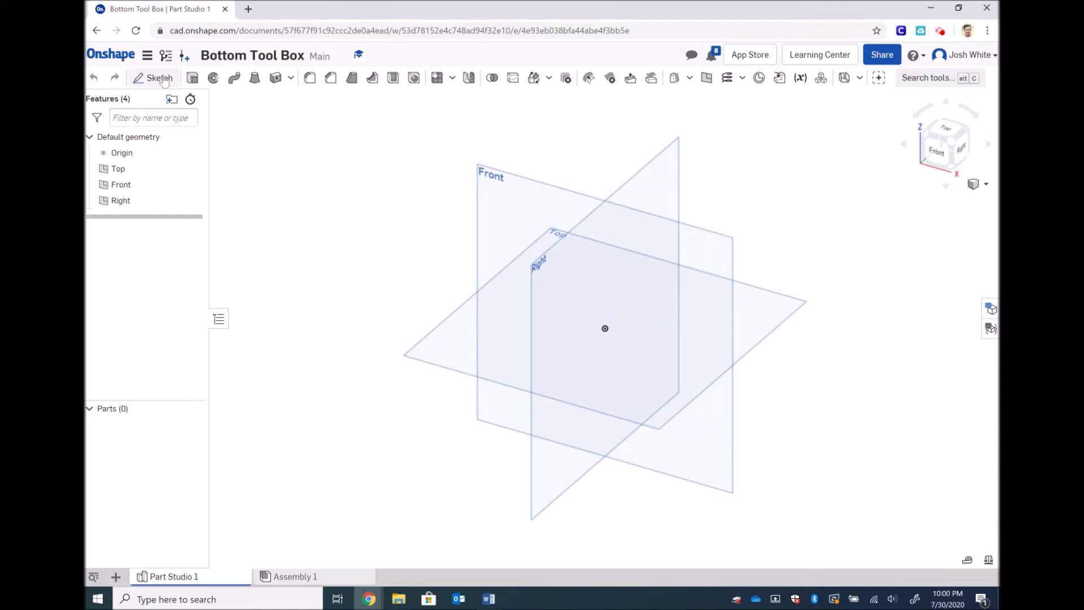
Sketch a 14.5 by 5.5 rectangle from the origin on the Front plane.
click(152, 78)
click(515, 176)
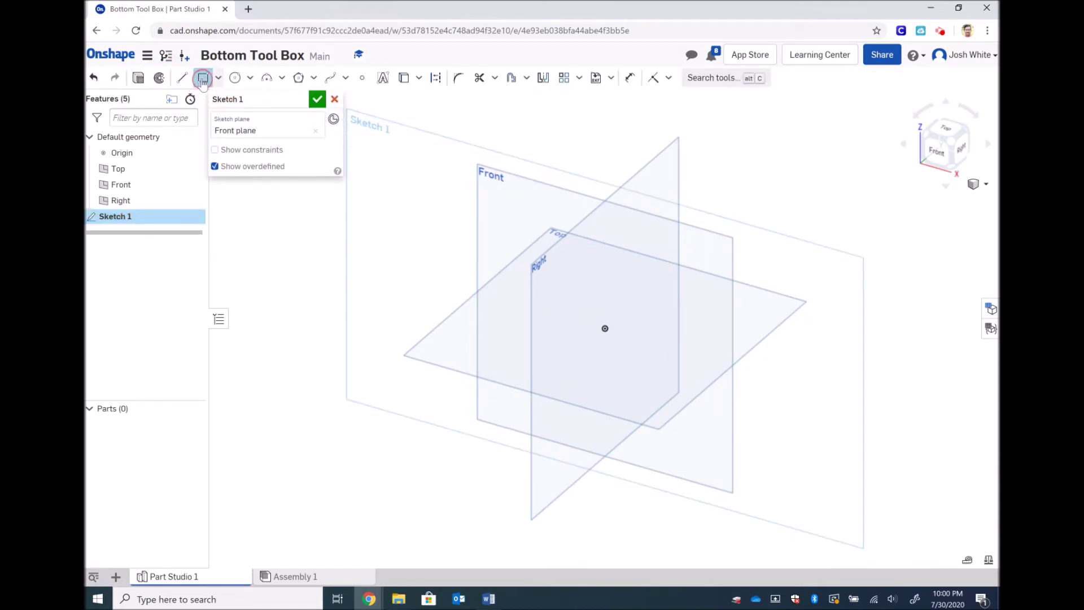
click(203, 77)
click(604, 329)
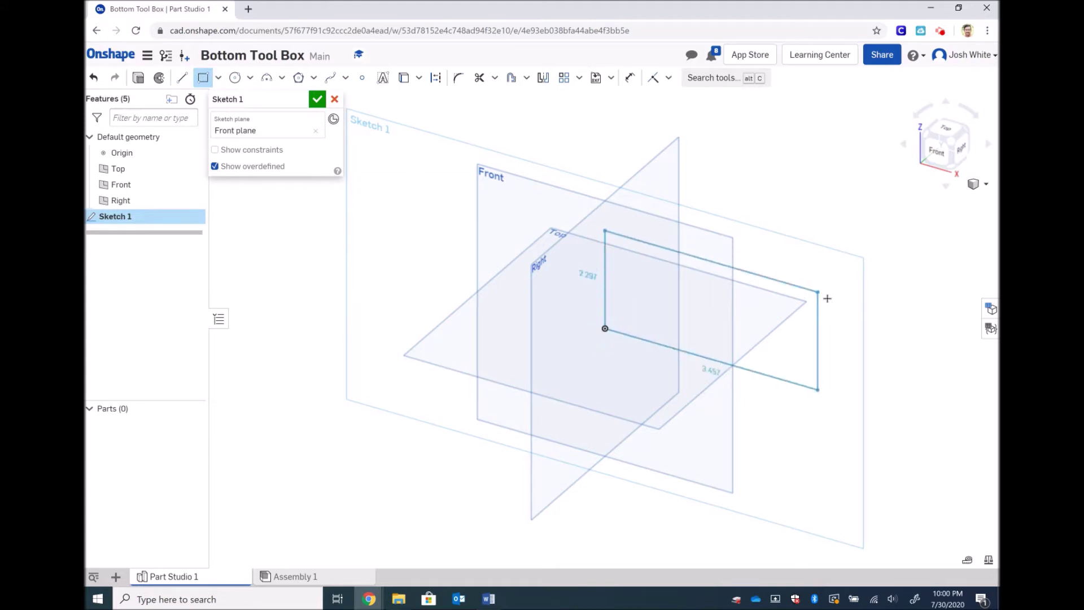
click(837, 297)
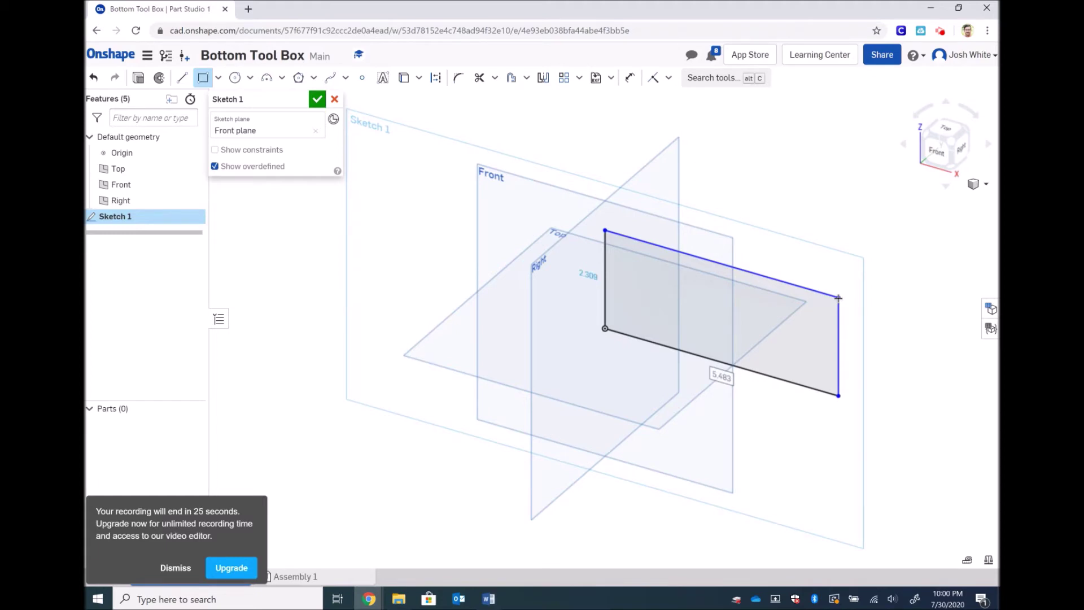
text(14)
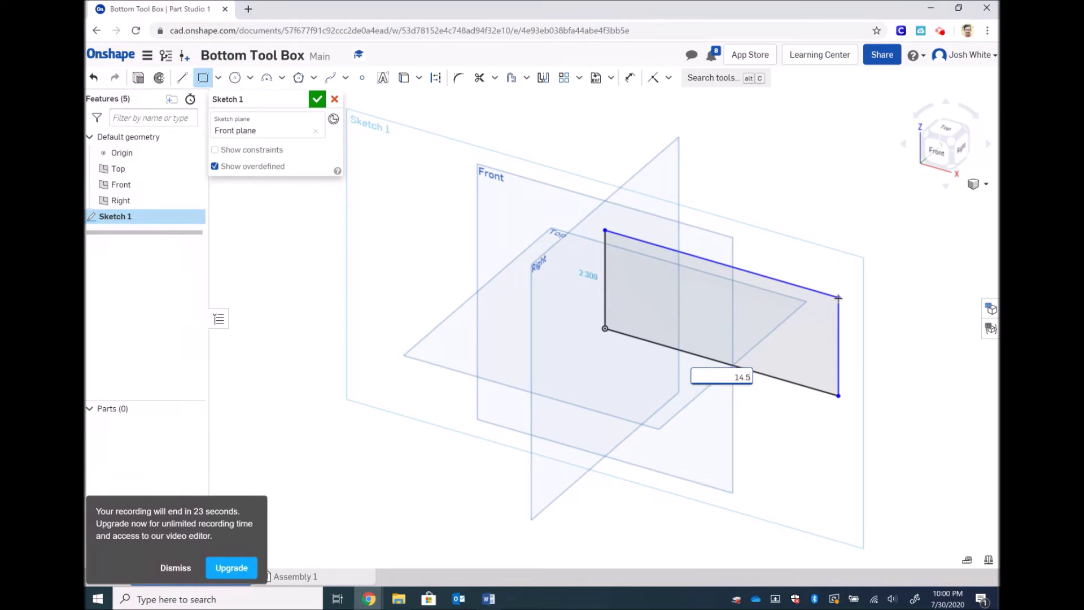
text(.5)
key(Return)
text(5.5)
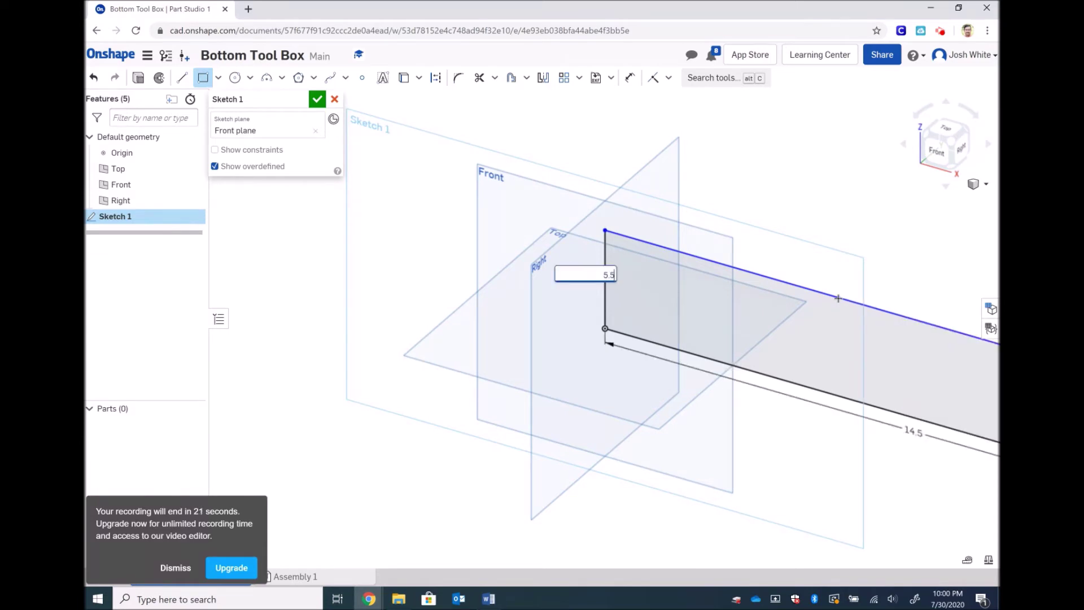
key(Return)
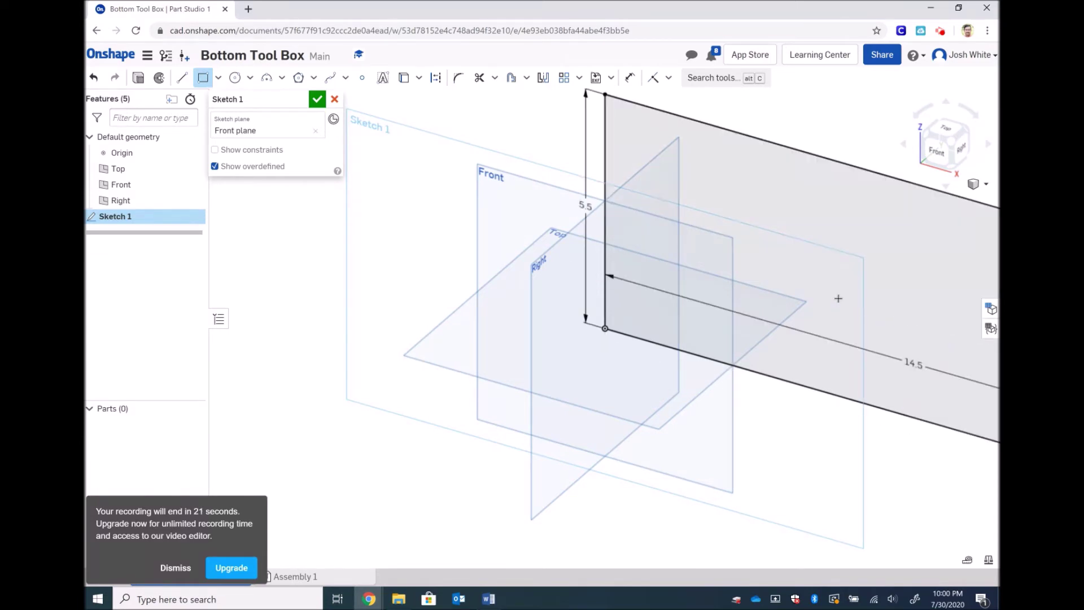
click(317, 100)
Extrude the rectangle 0.75 in deep into the board, then return to the documents list.
click(193, 77)
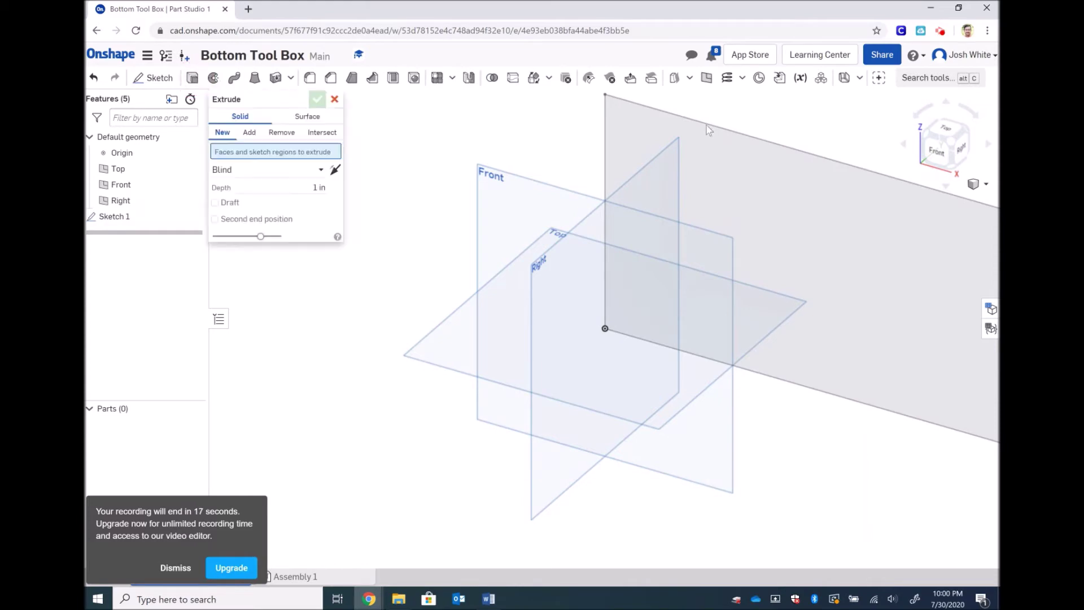
click(717, 126)
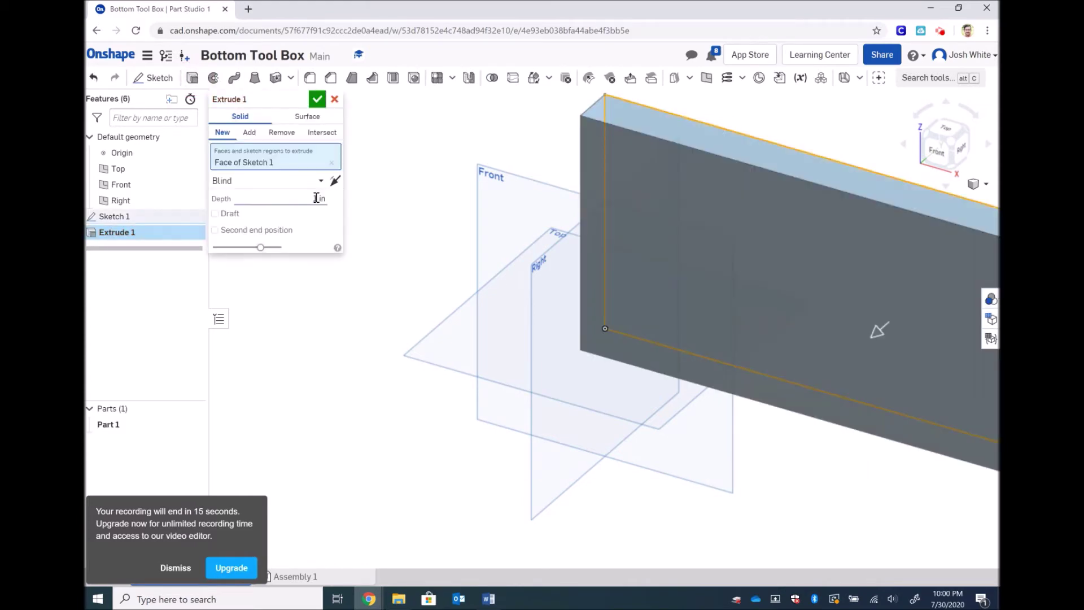
click(316, 197)
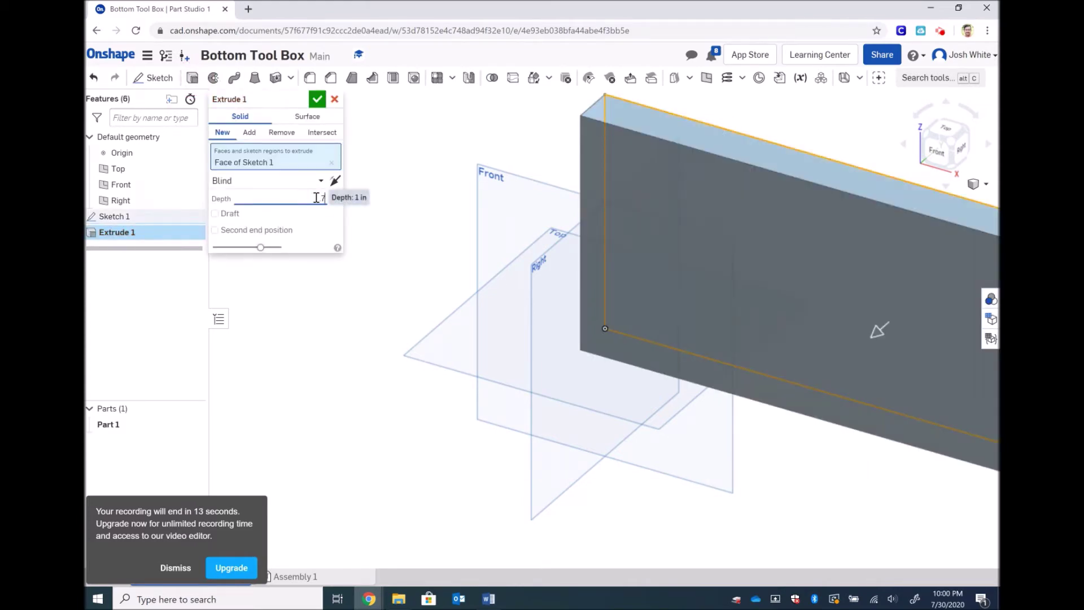
text(0.75)
click(317, 100)
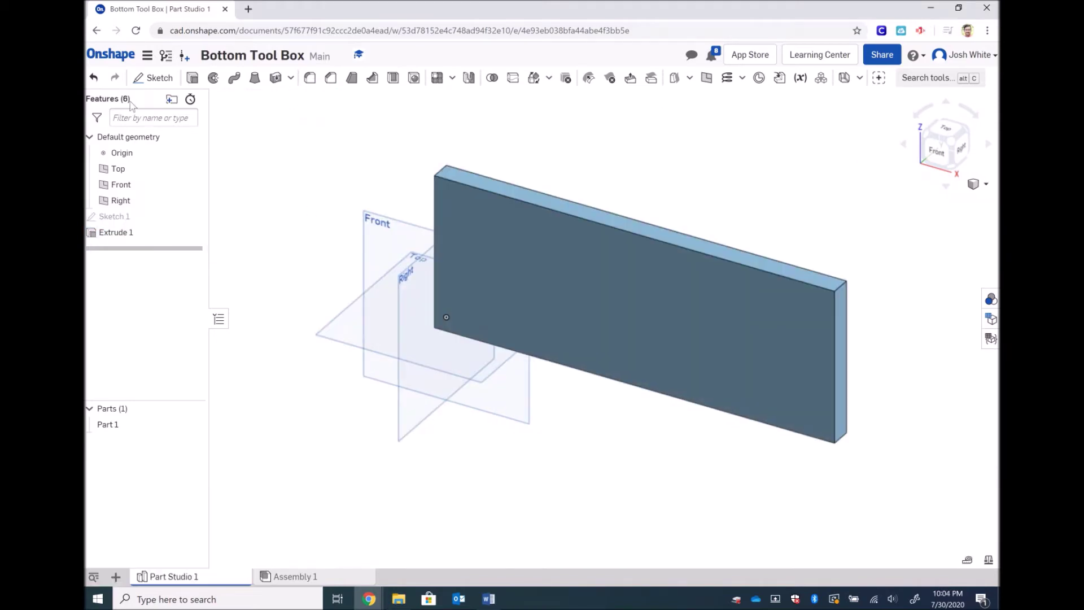
click(111, 54)
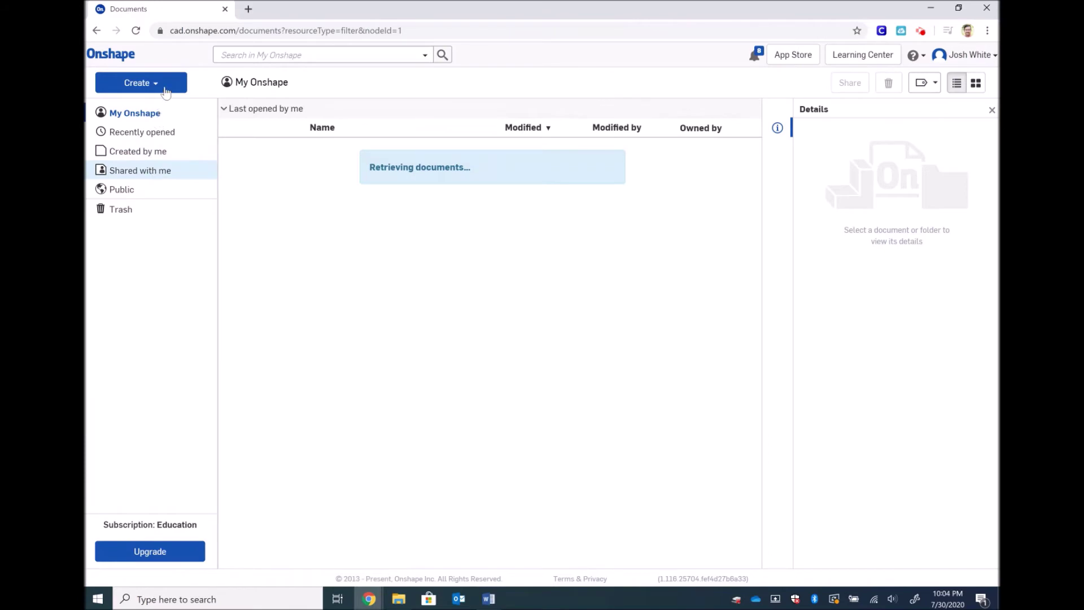
Create a new document named Handle Tool Box.
click(153, 85)
click(161, 110)
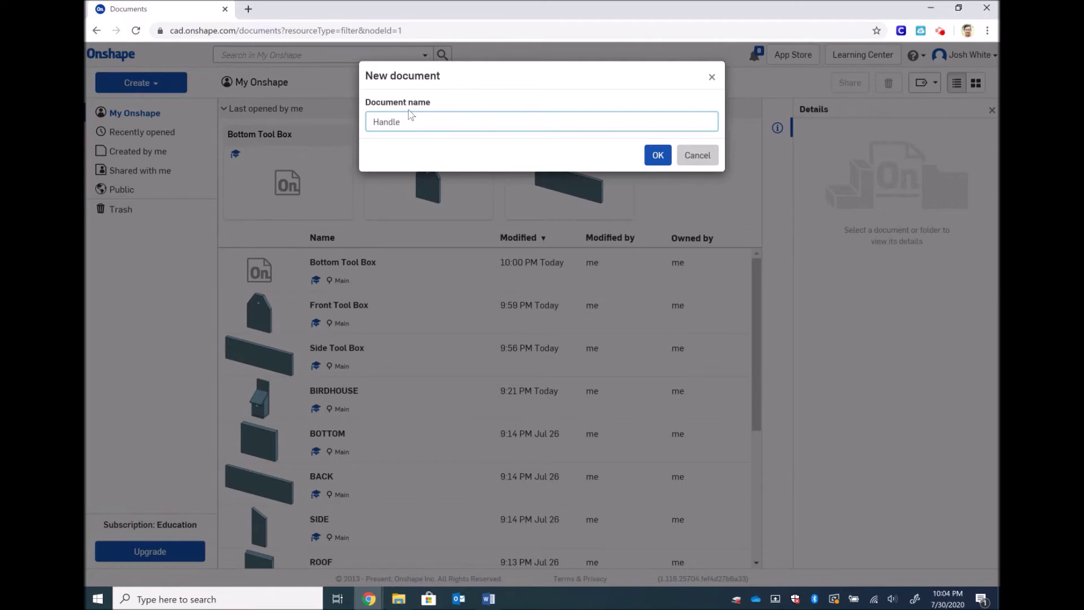
text(Handle Tool Box)
click(658, 155)
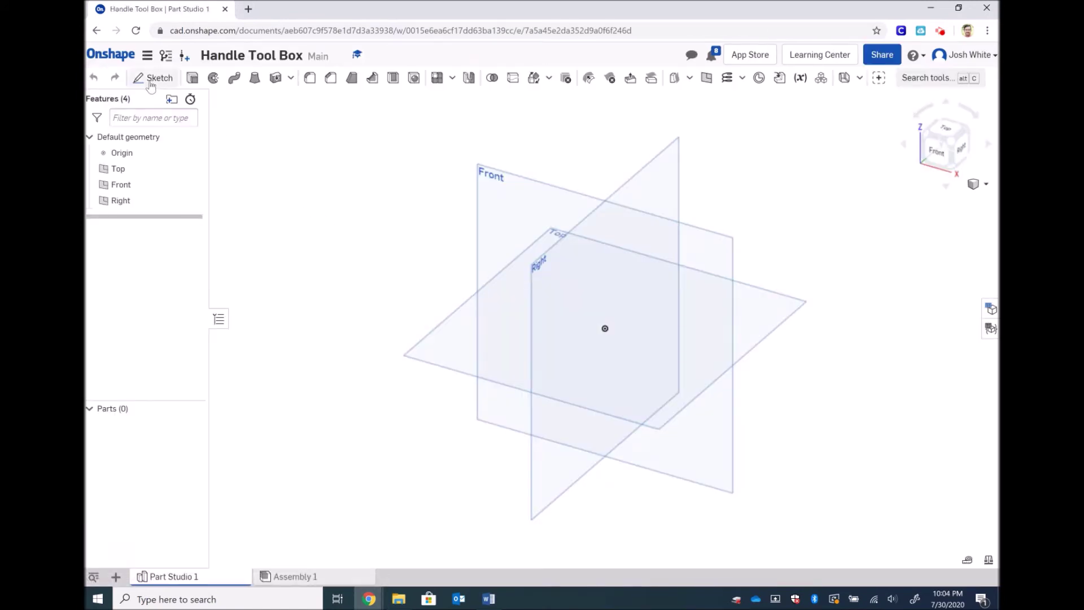
Sketch a 3/4 in diameter circle centred on the origin on the Front plane.
click(149, 78)
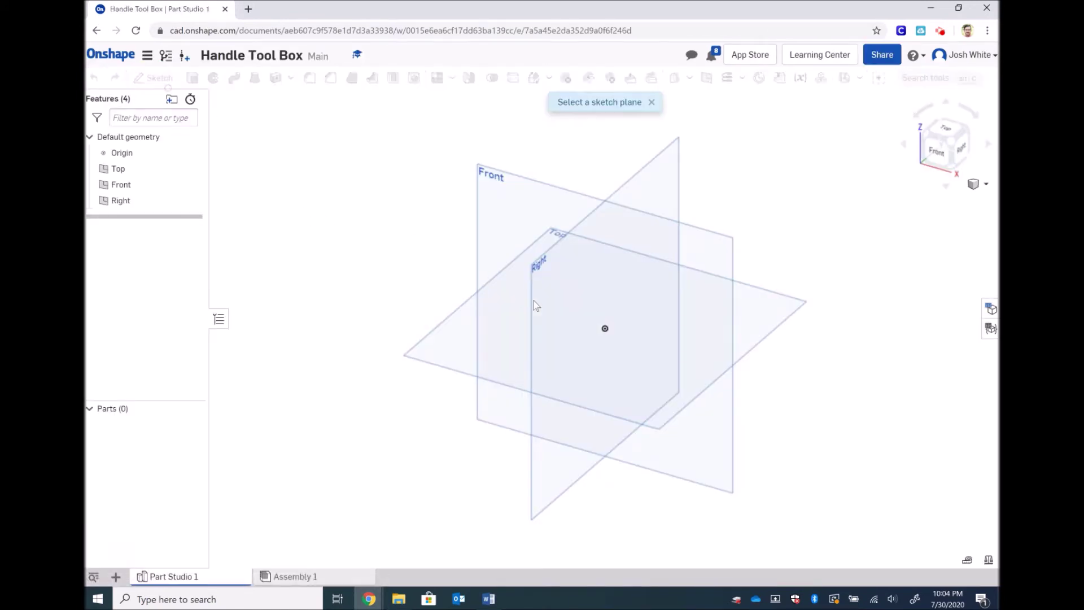
click(548, 190)
click(235, 78)
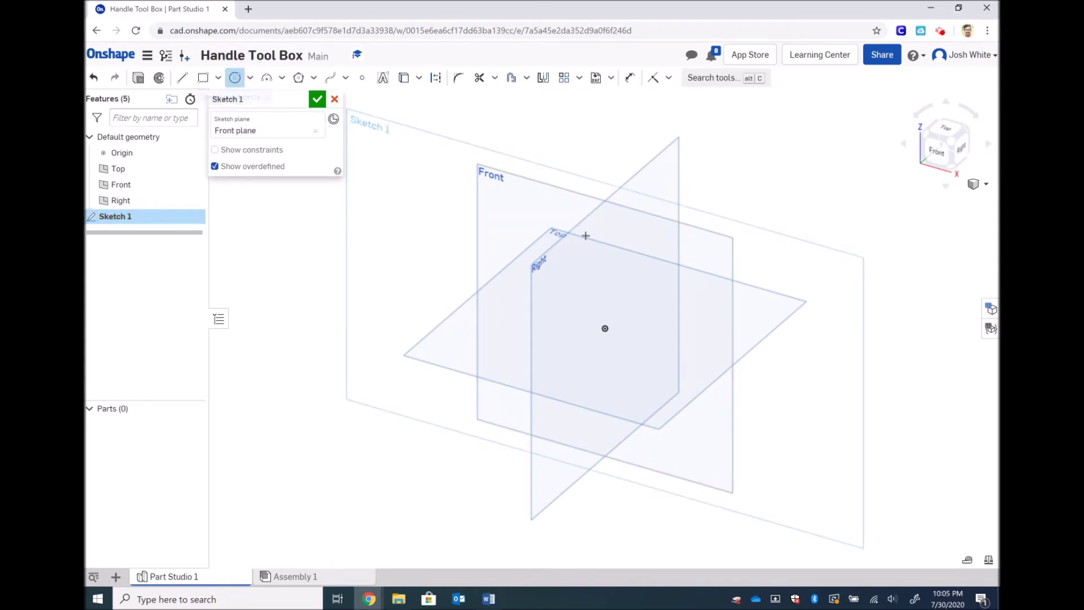
click(602, 326)
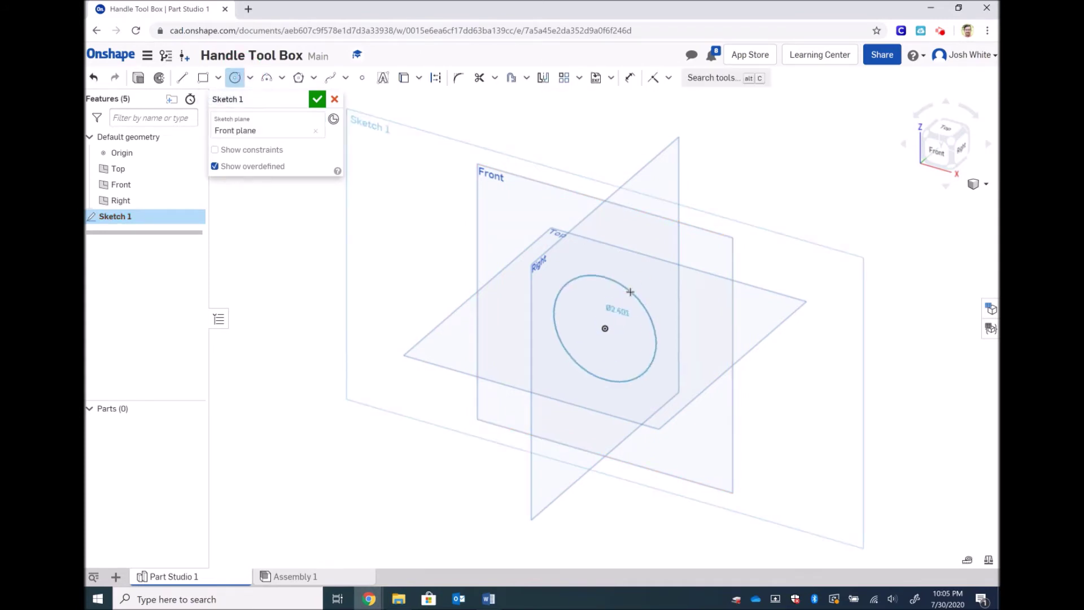
text(3)
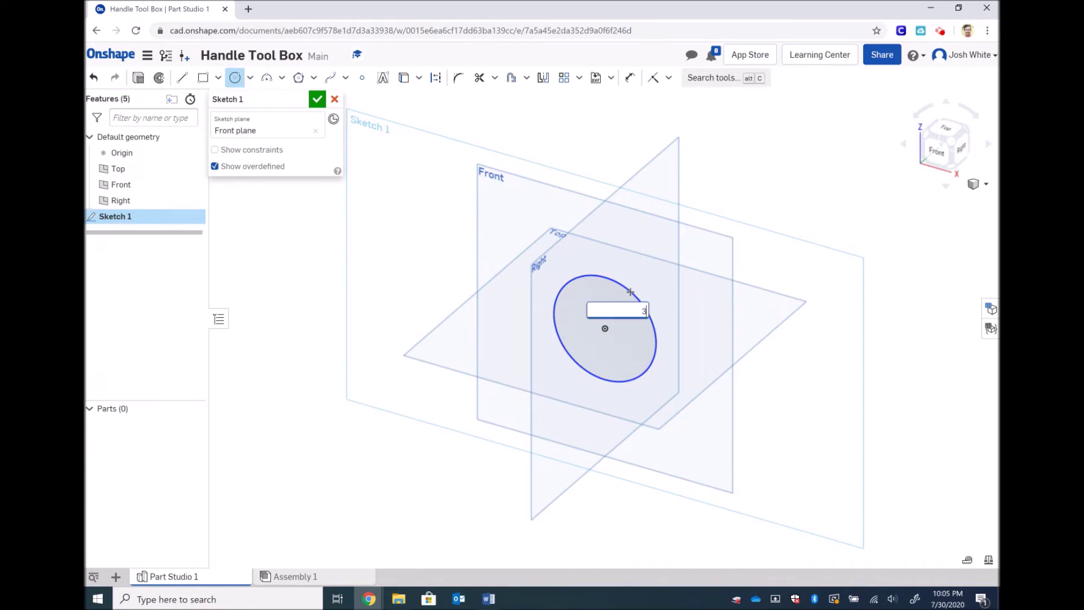
text(/4)
key(Return)
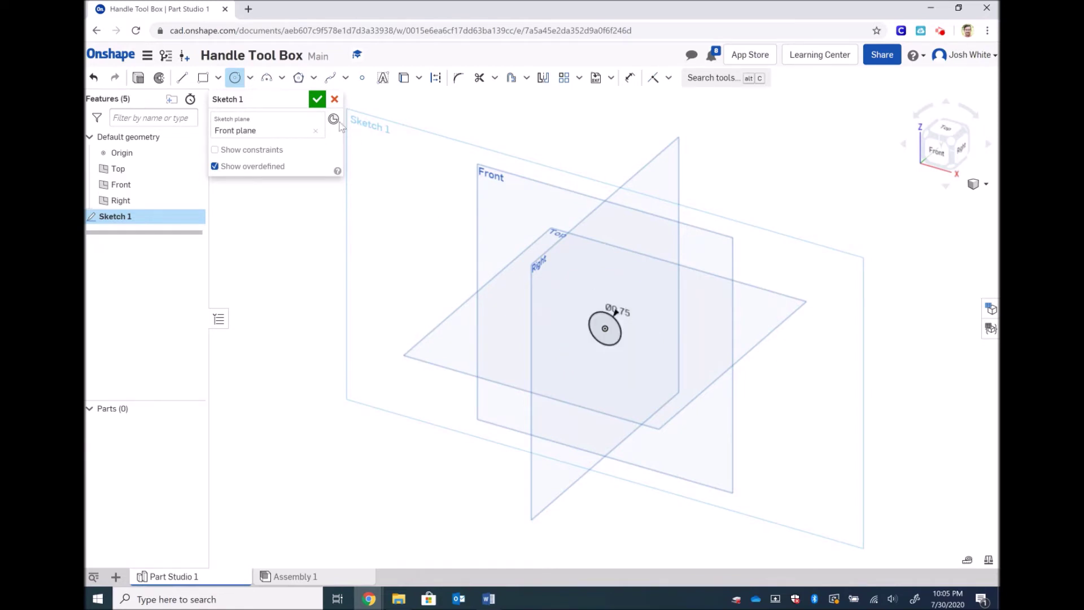
click(317, 99)
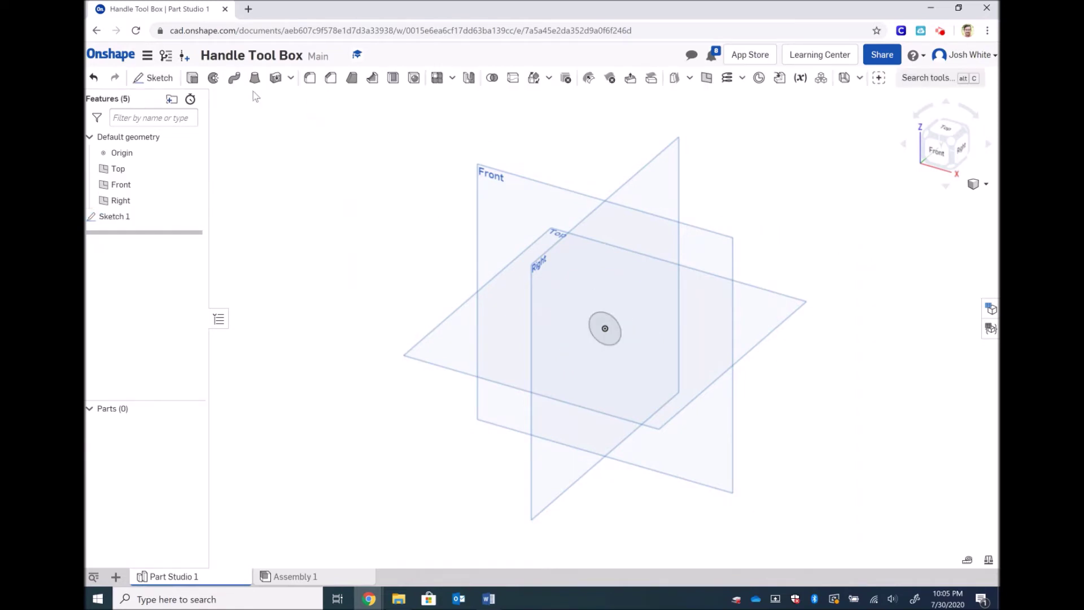
Extrude the circle 16 in into the dowel, then return to the documents list.
click(192, 78)
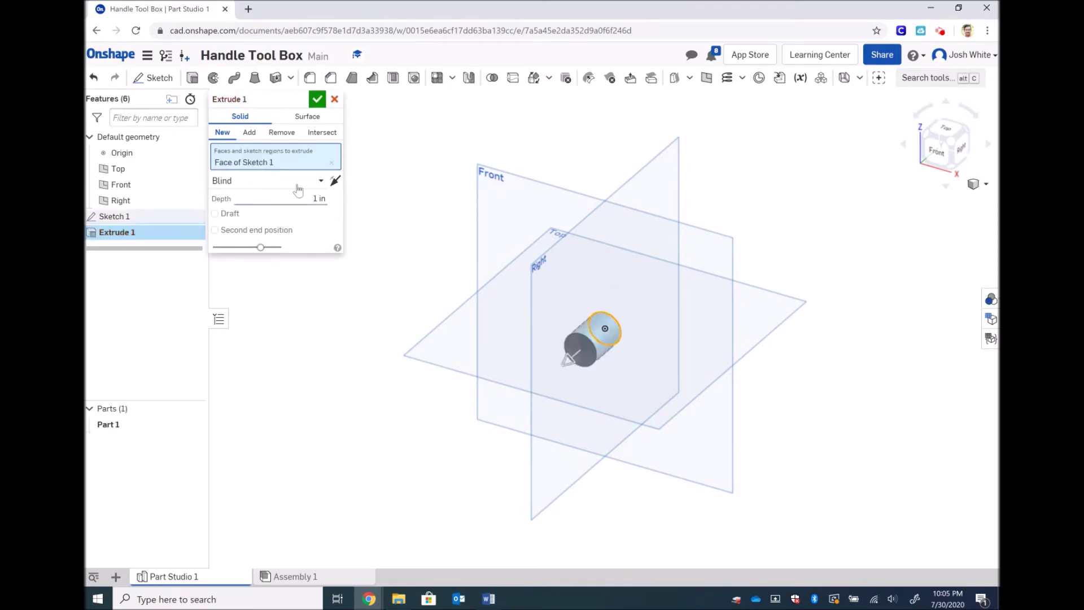
click(298, 192)
text(16)
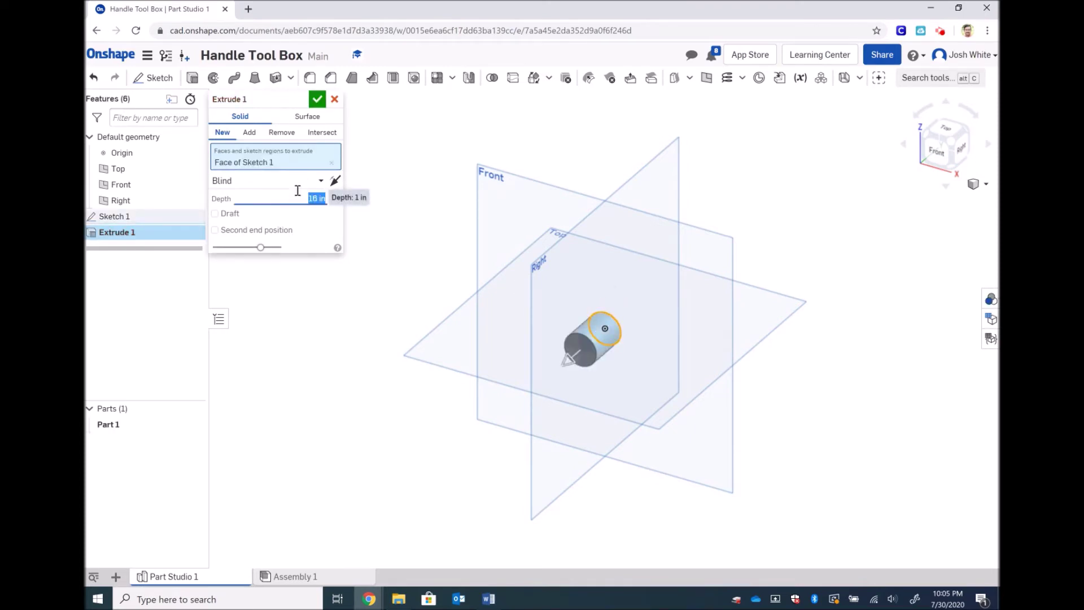
key(Return)
click(318, 101)
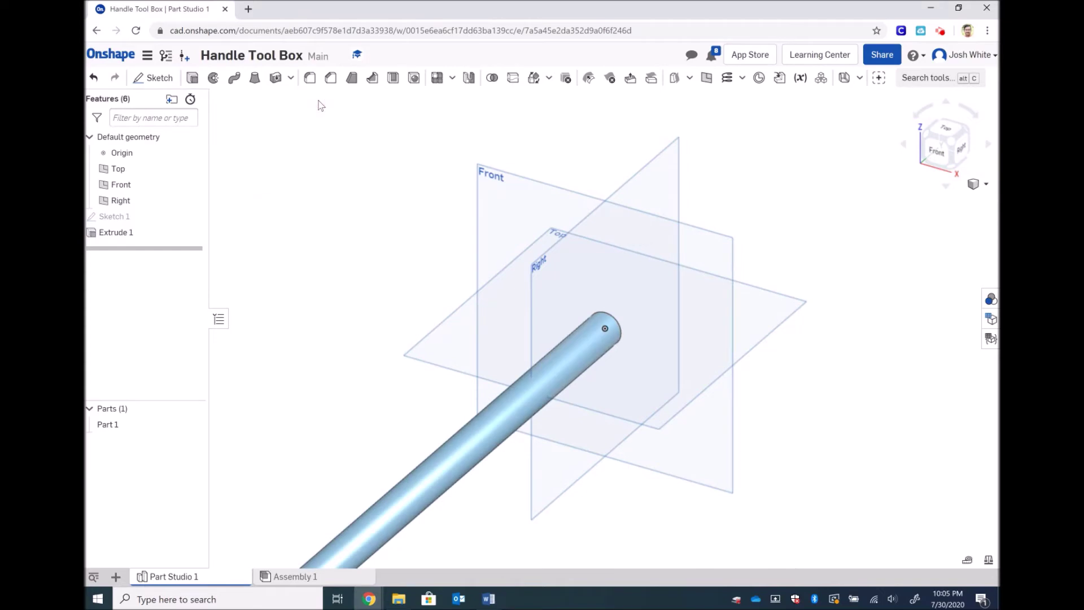
click(129, 55)
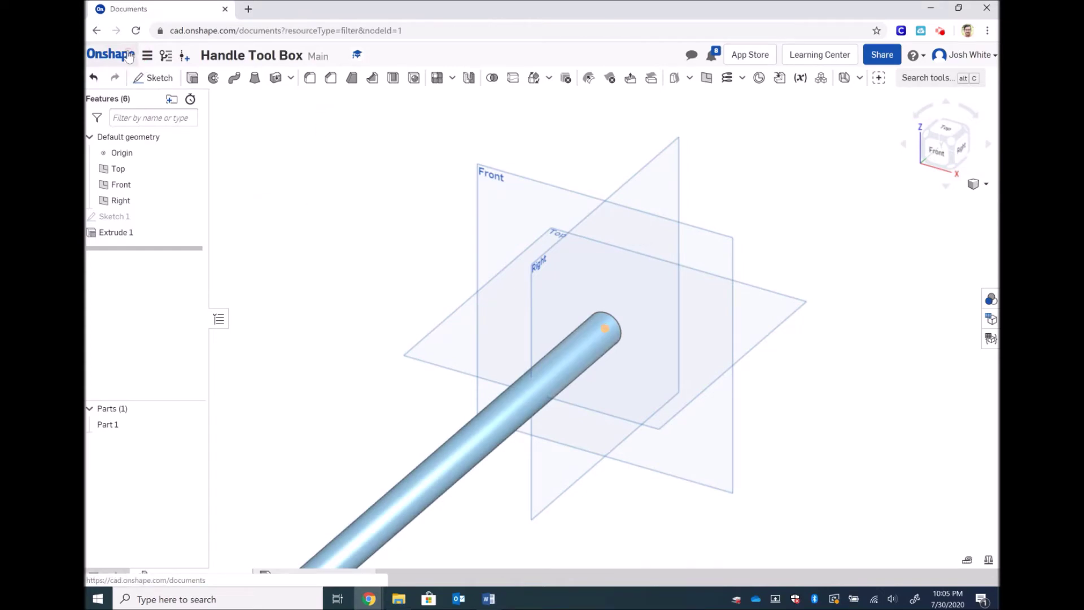
Create the Tool Box Assembly document and switch to its Assembly 1 tab.
click(141, 85)
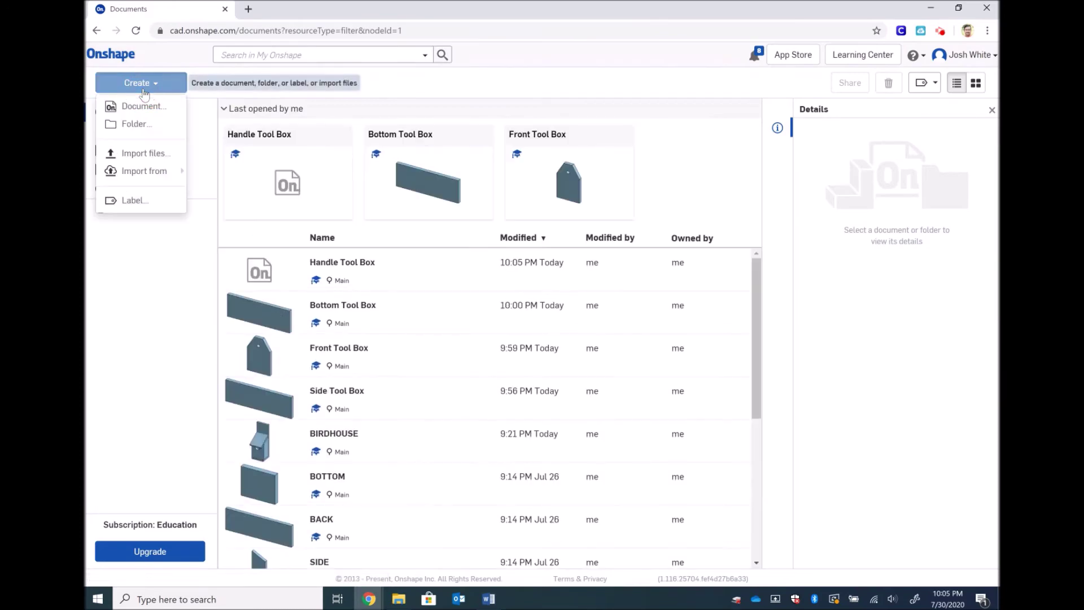
click(141, 109)
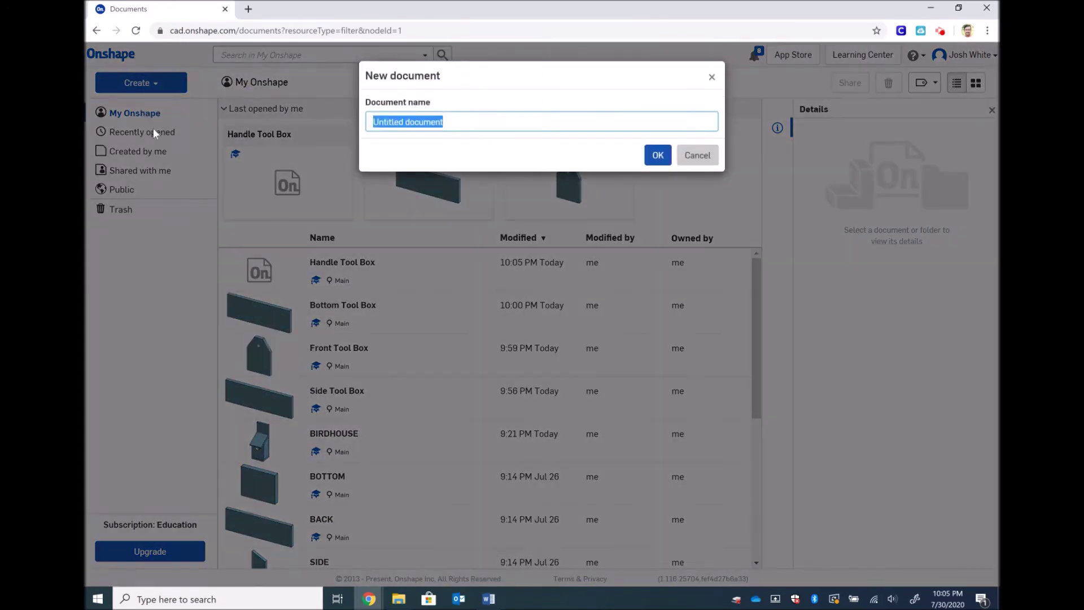
text(Tool)
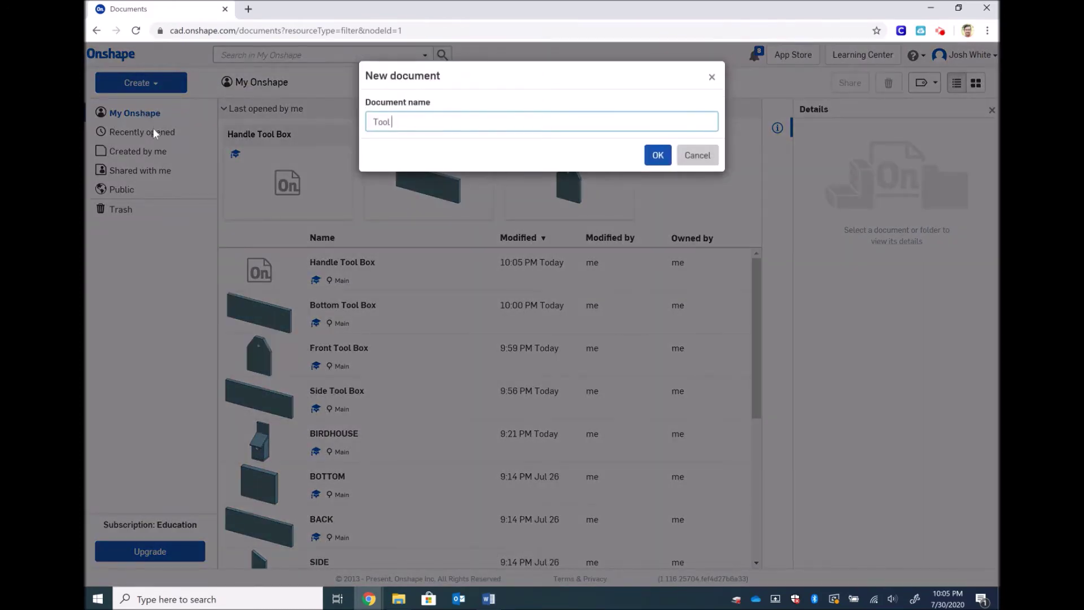
text( Box Assembly)
click(657, 155)
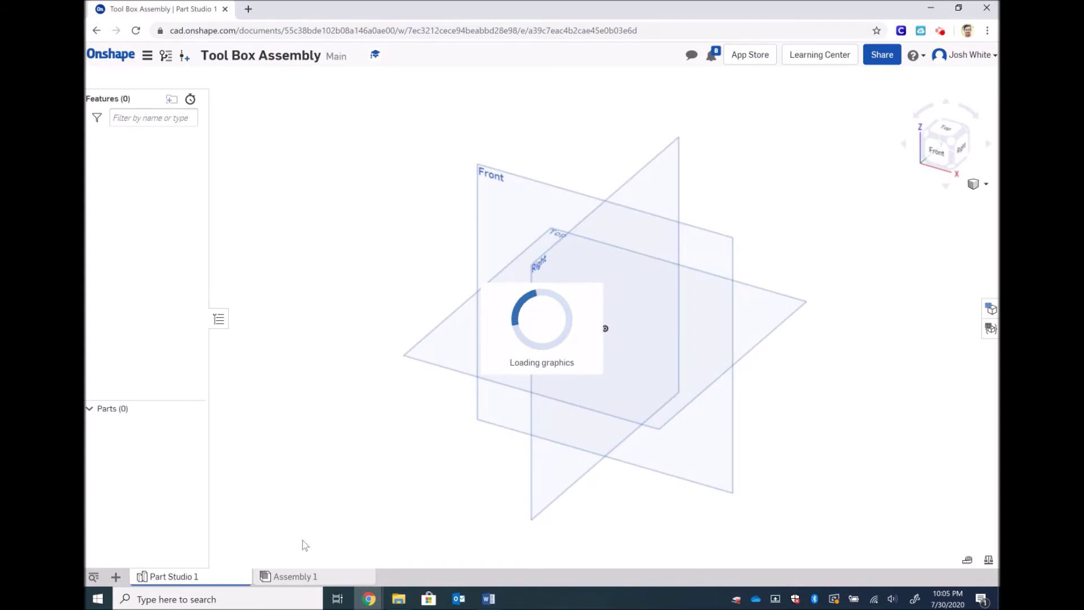
click(286, 577)
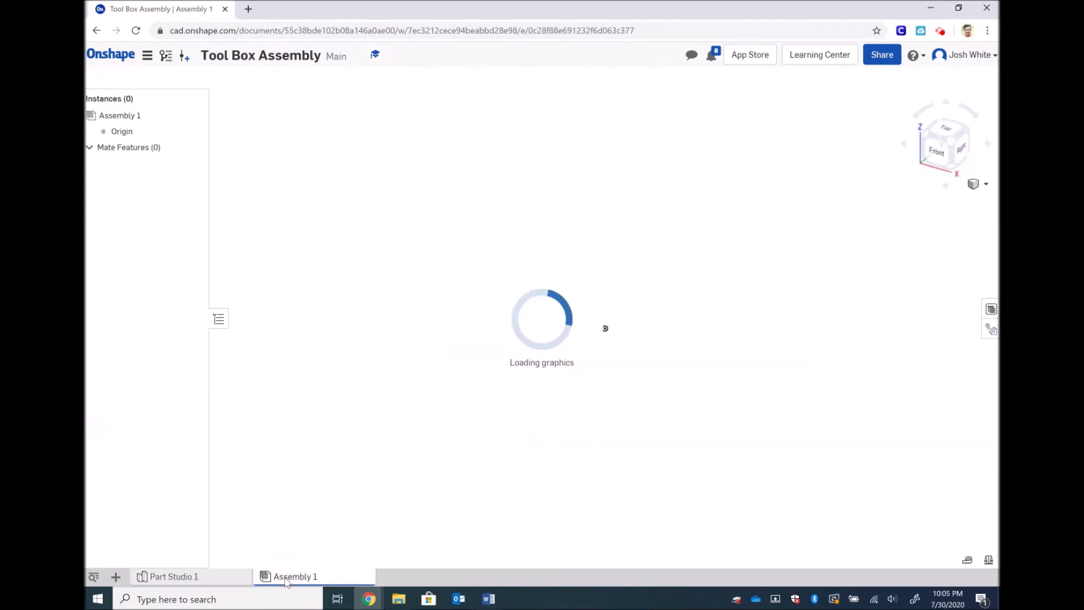
Version Side Tool Box as V1 and insert two copies of its side board.
click(175, 77)
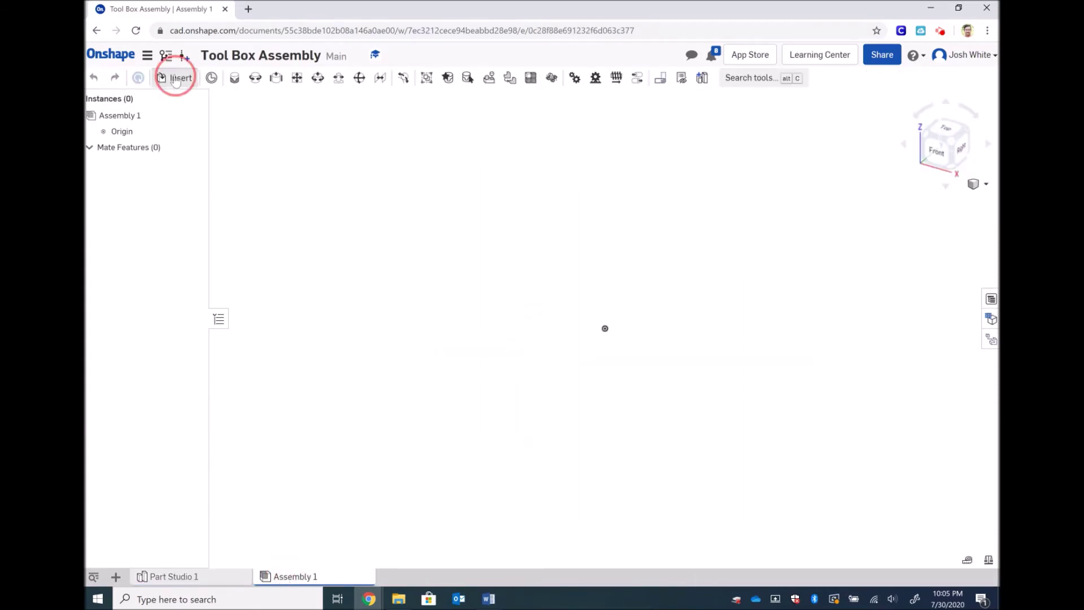
click(294, 126)
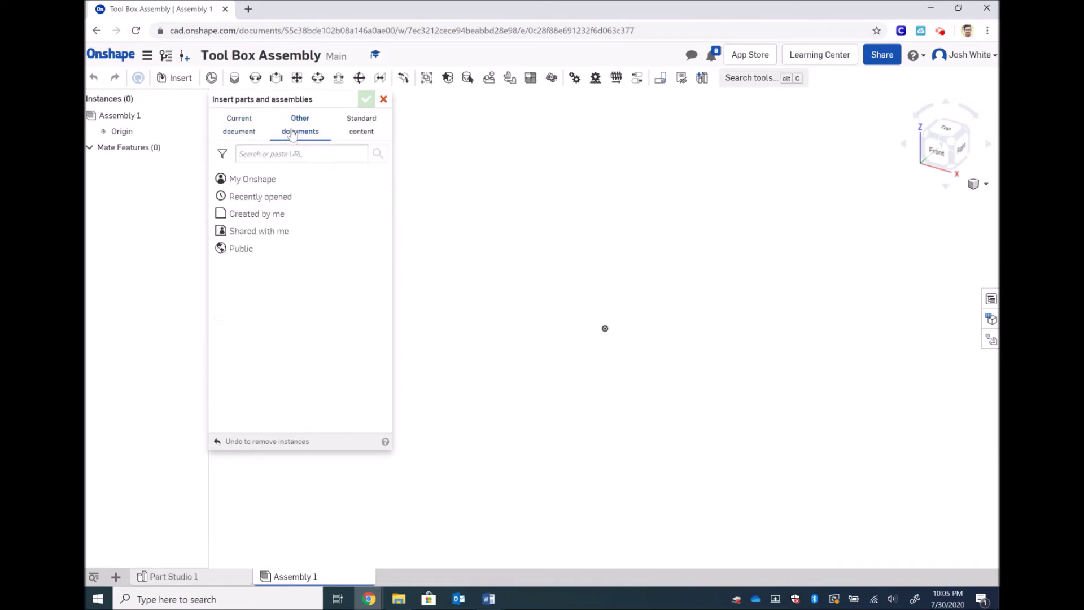
click(257, 178)
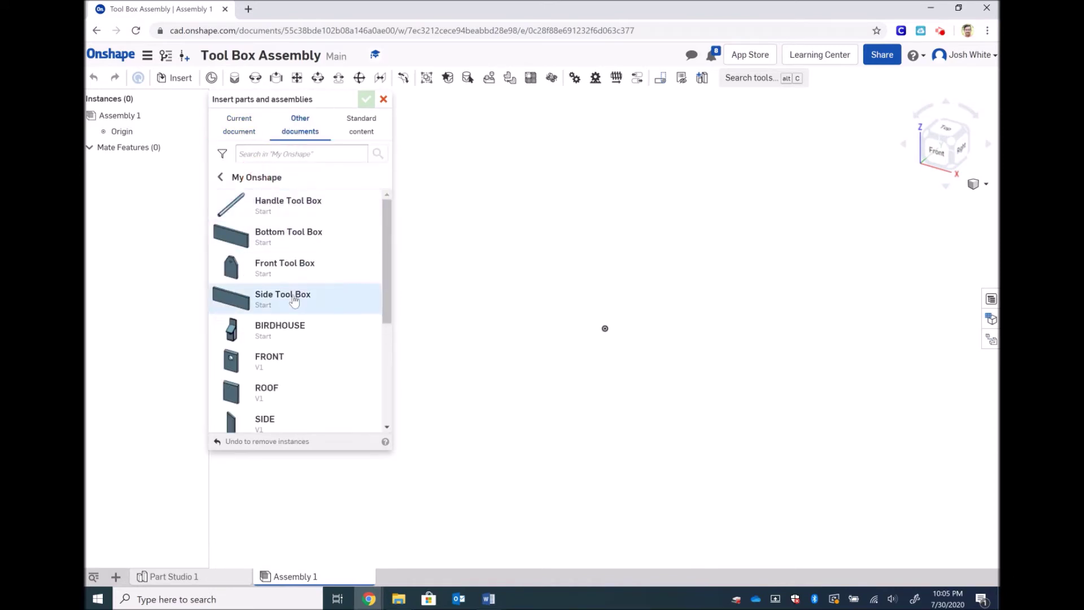
click(293, 296)
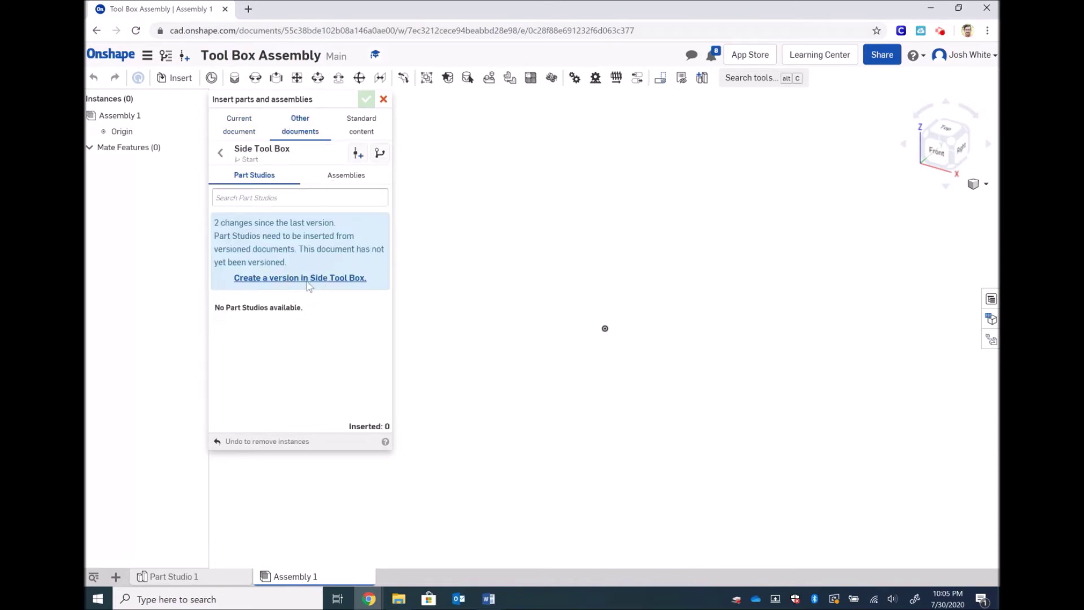
click(306, 279)
click(610, 236)
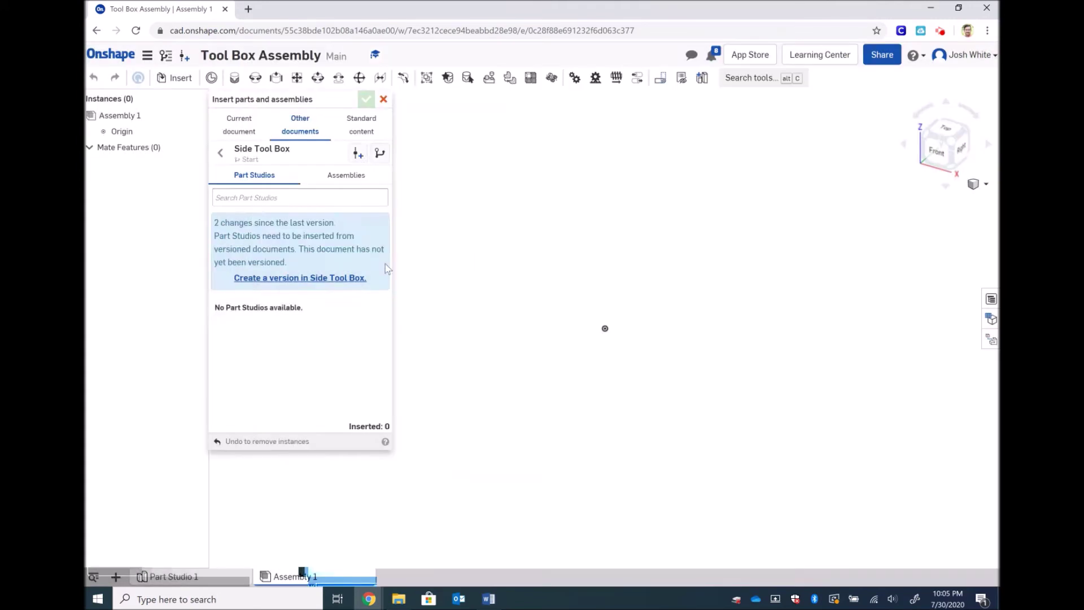
click(274, 266)
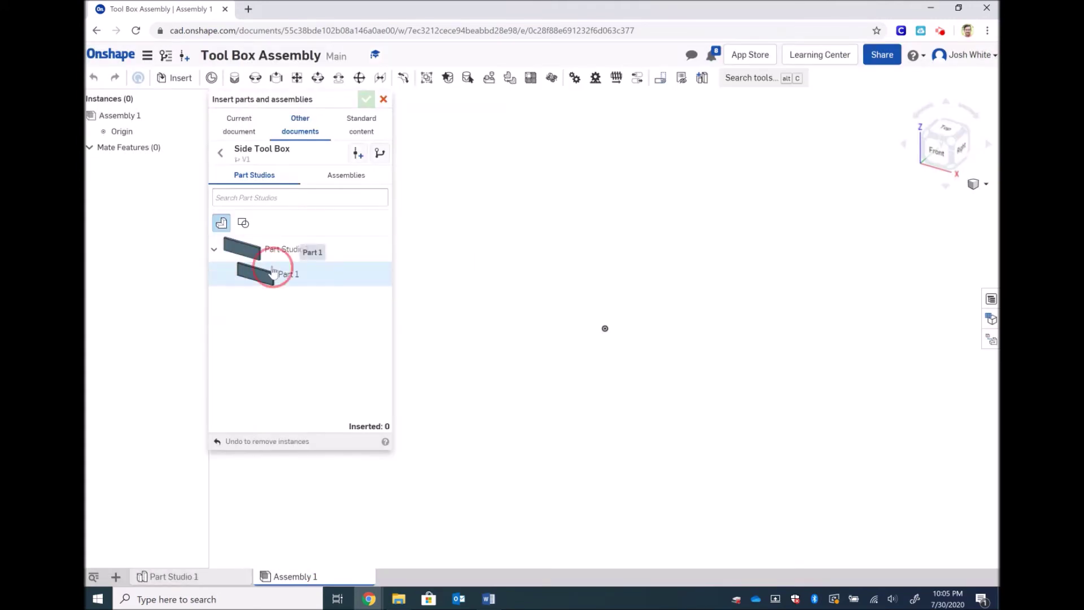
click(574, 331)
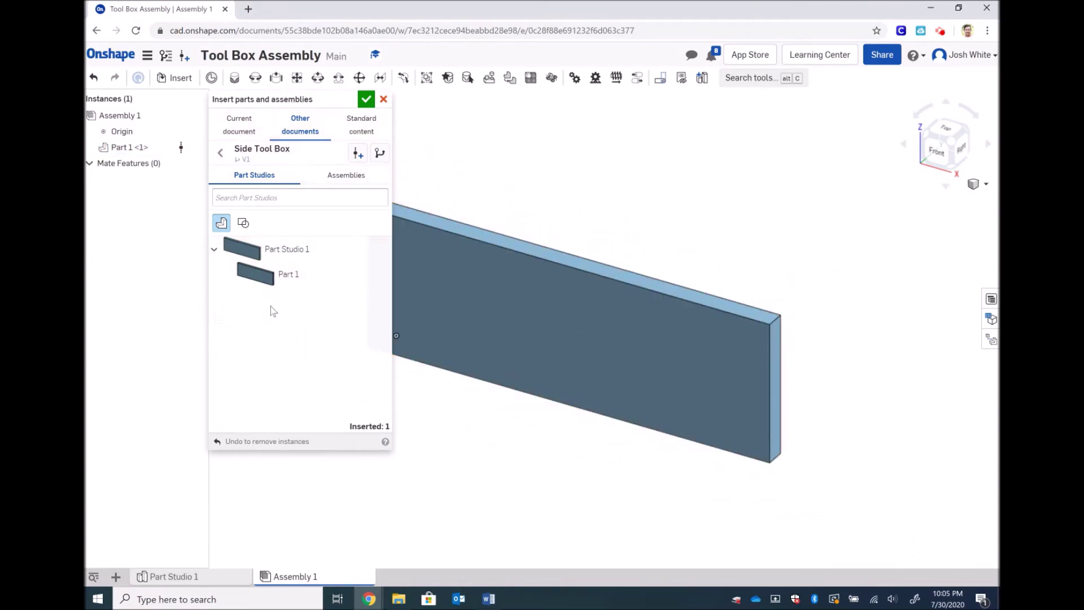
click(271, 288)
click(752, 191)
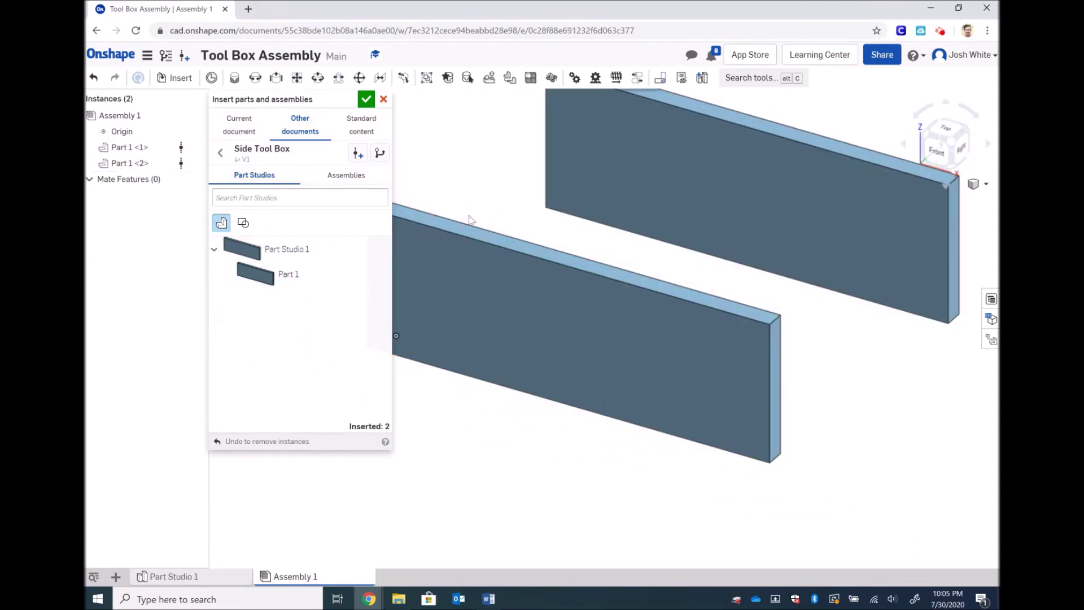
Version Front Tool Box and insert two copies of its end board.
click(282, 125)
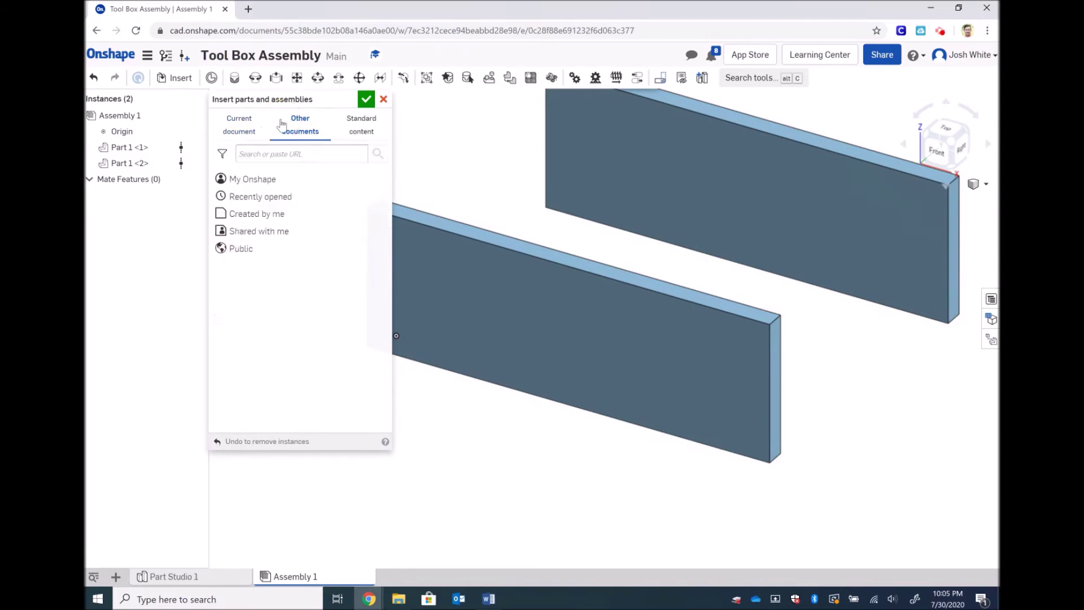
click(262, 179)
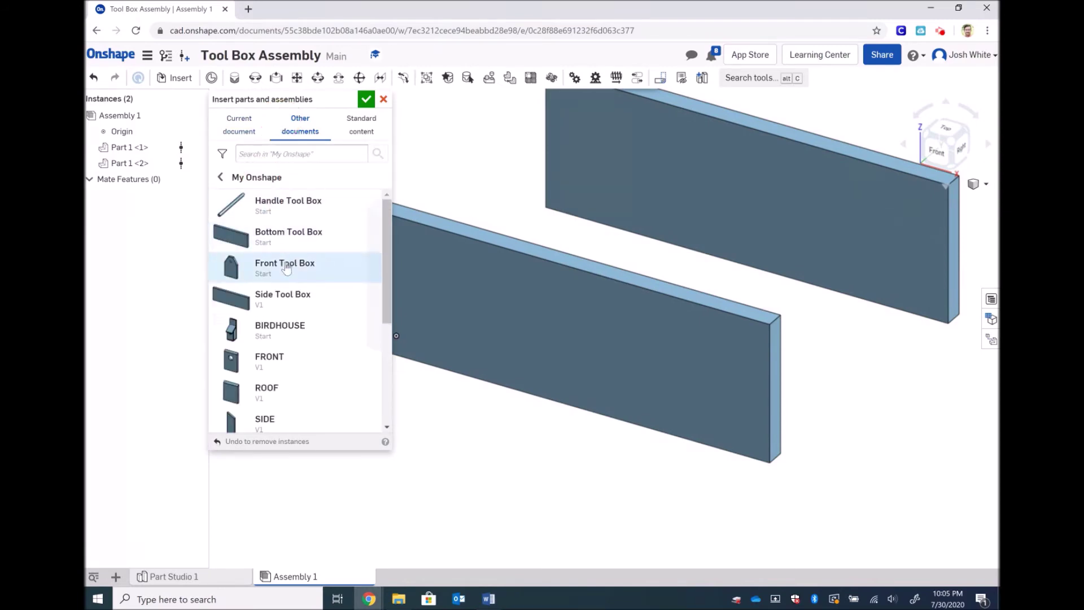
click(285, 260)
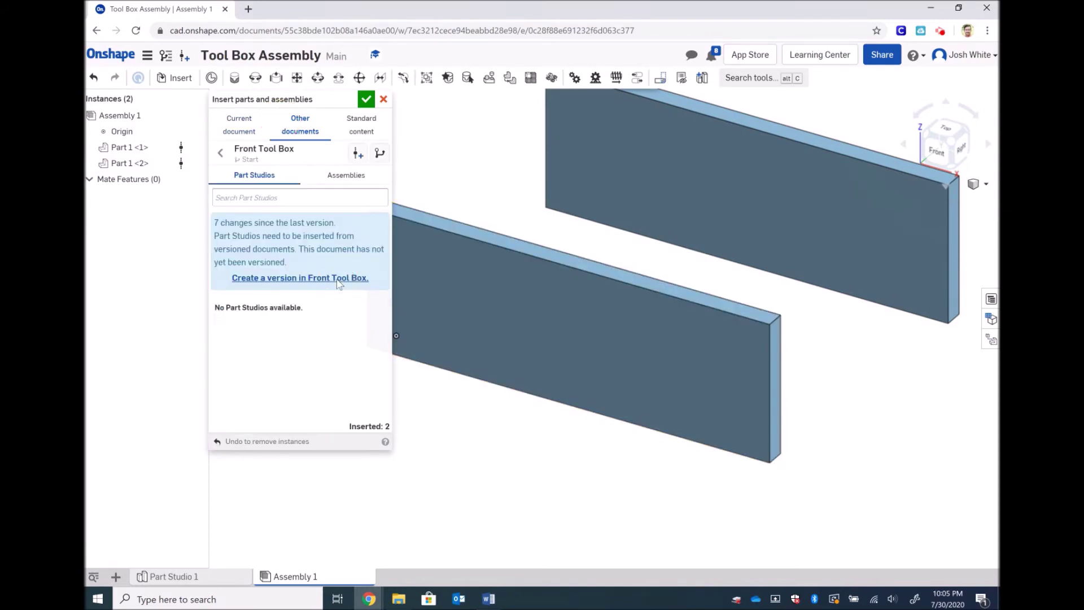
click(336, 279)
click(606, 237)
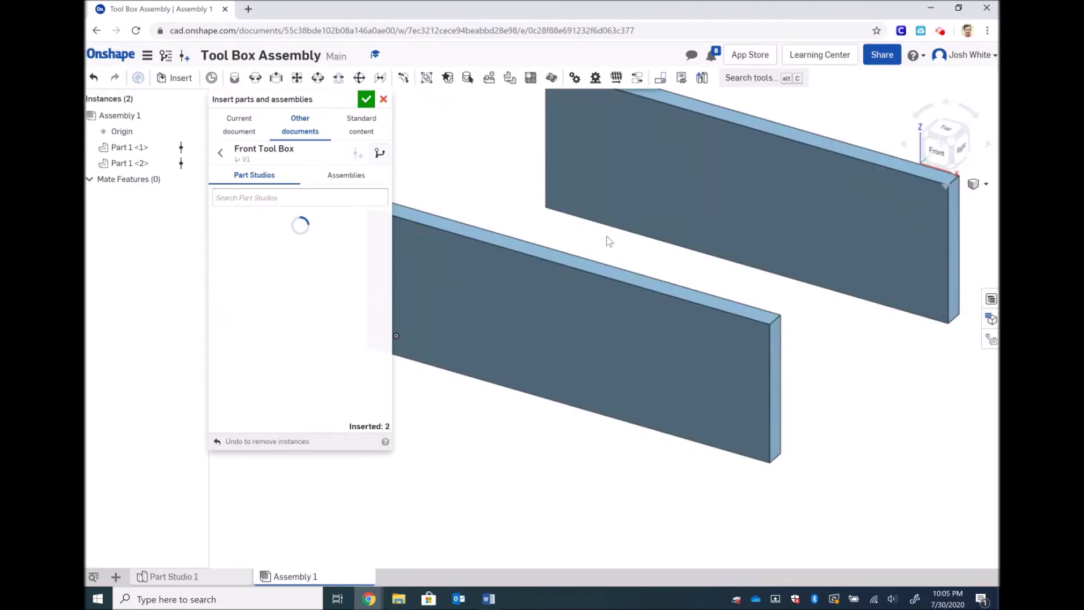
click(295, 281)
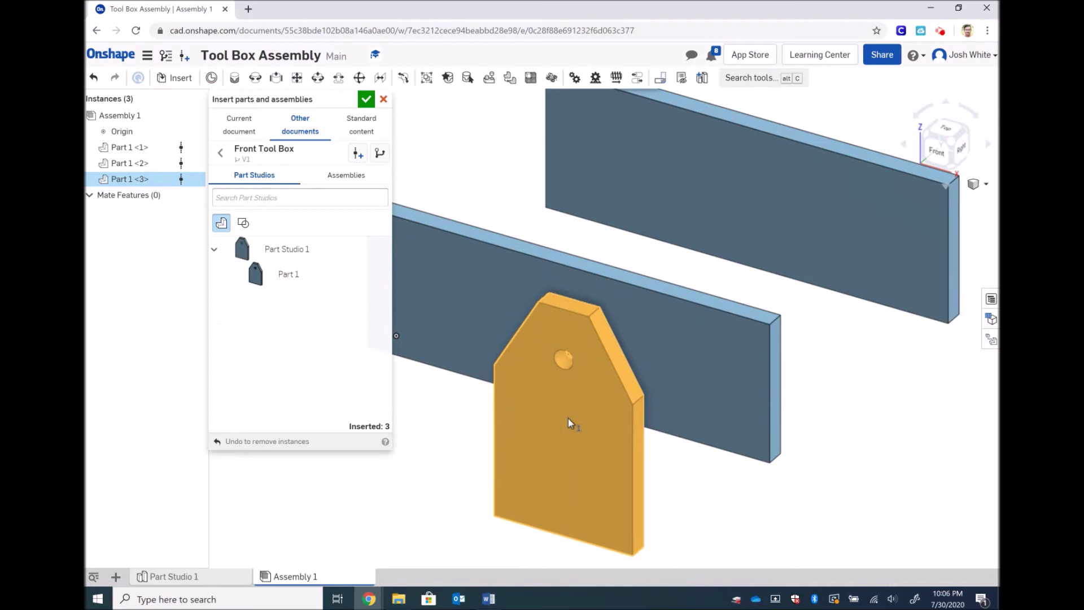
click(568, 418)
click(296, 274)
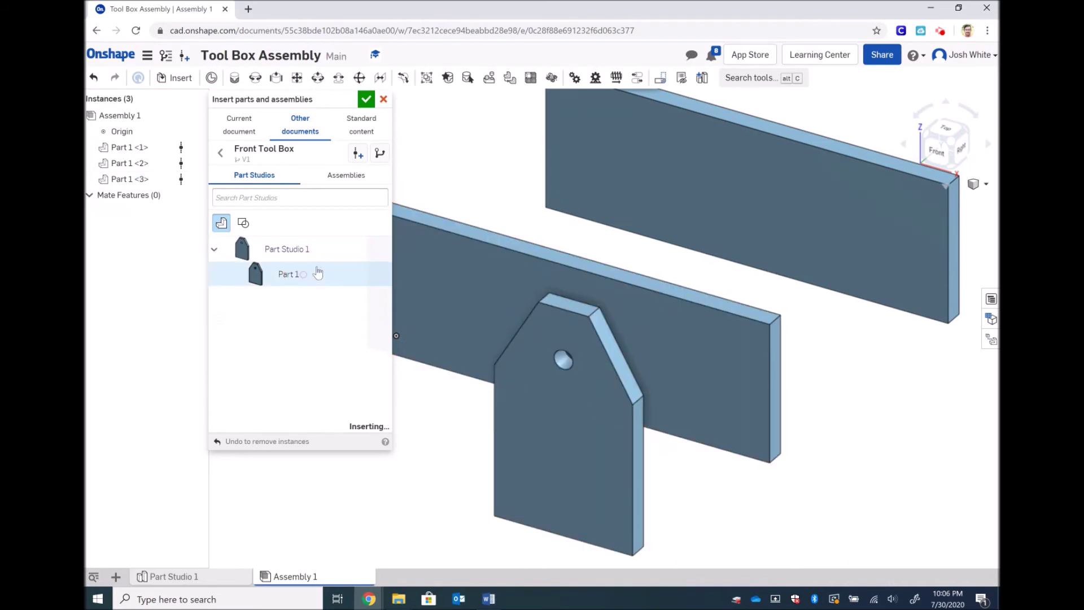
click(475, 154)
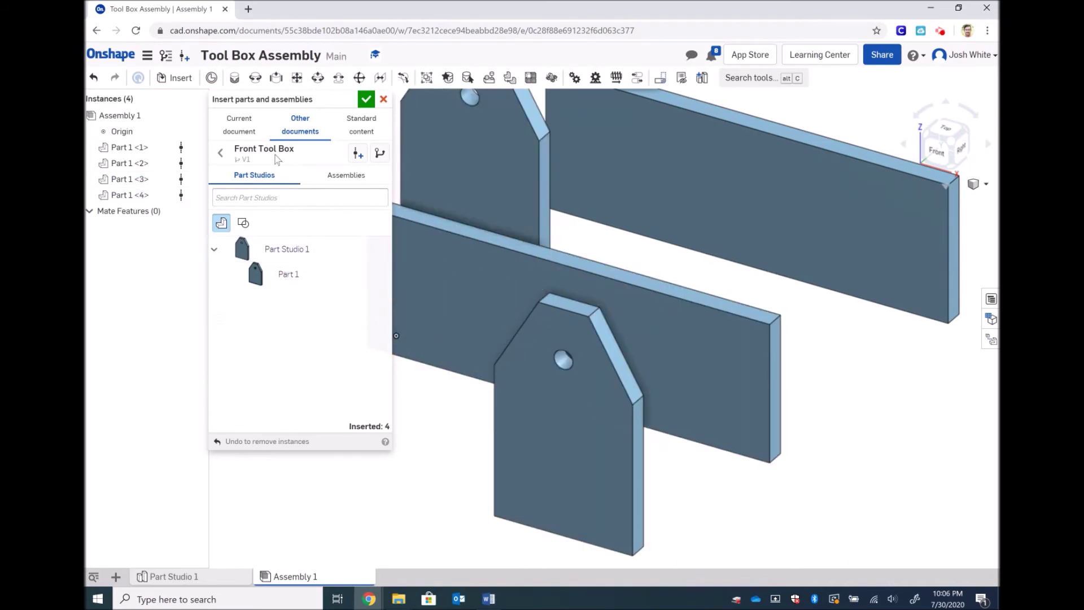
Version Bottom Tool Box and insert its board into the assembly.
click(220, 155)
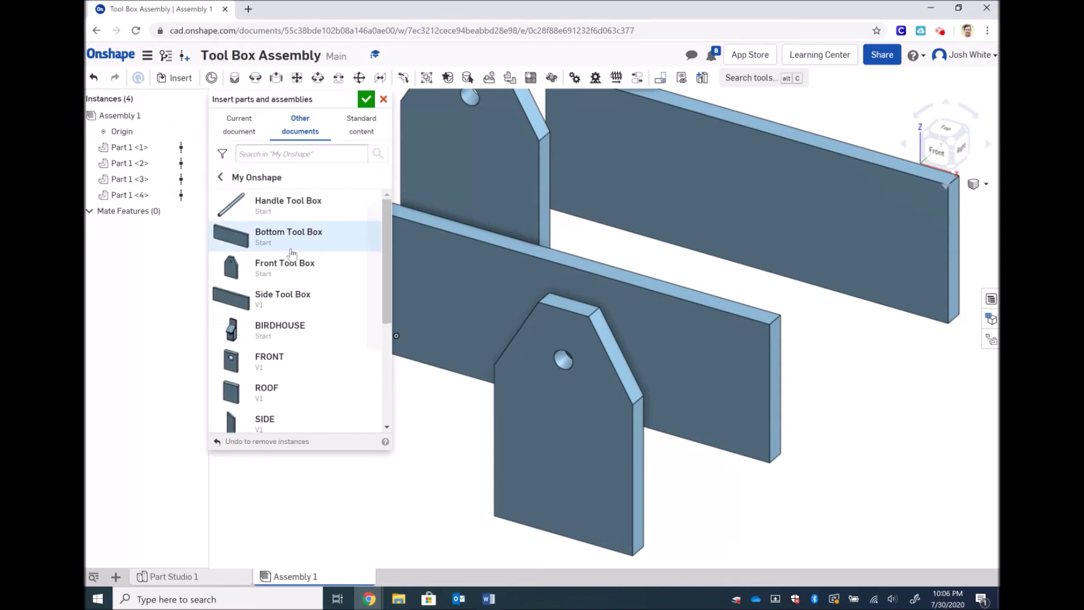
click(291, 241)
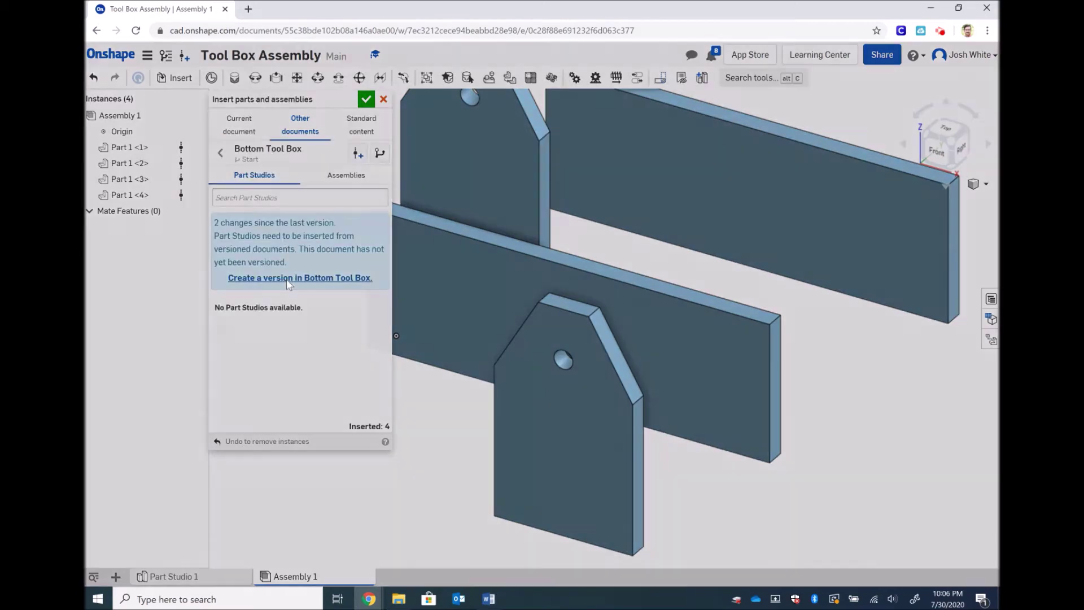
click(286, 279)
click(610, 245)
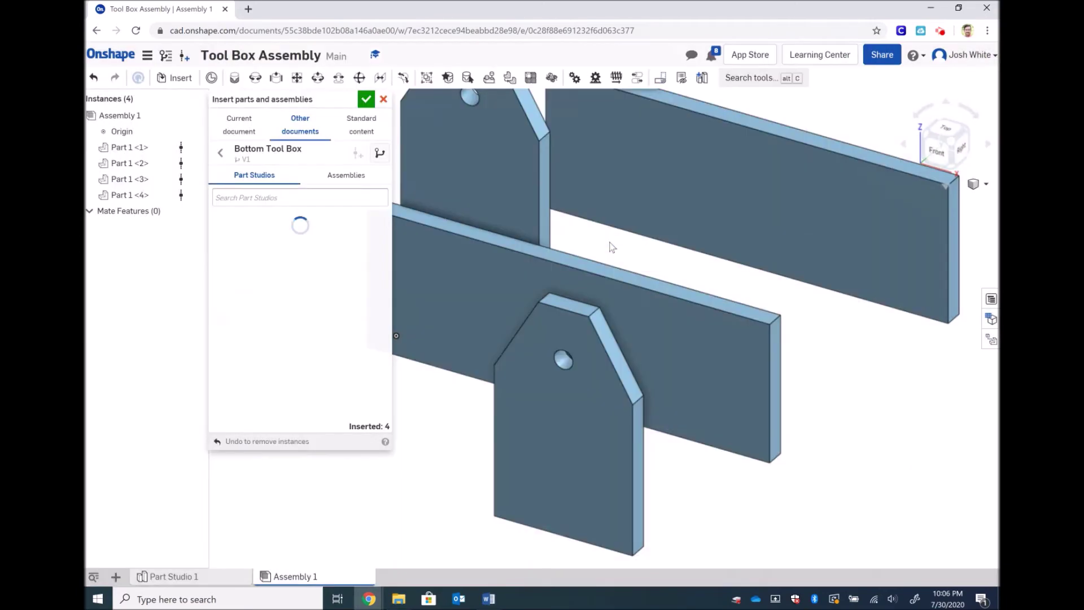
click(288, 276)
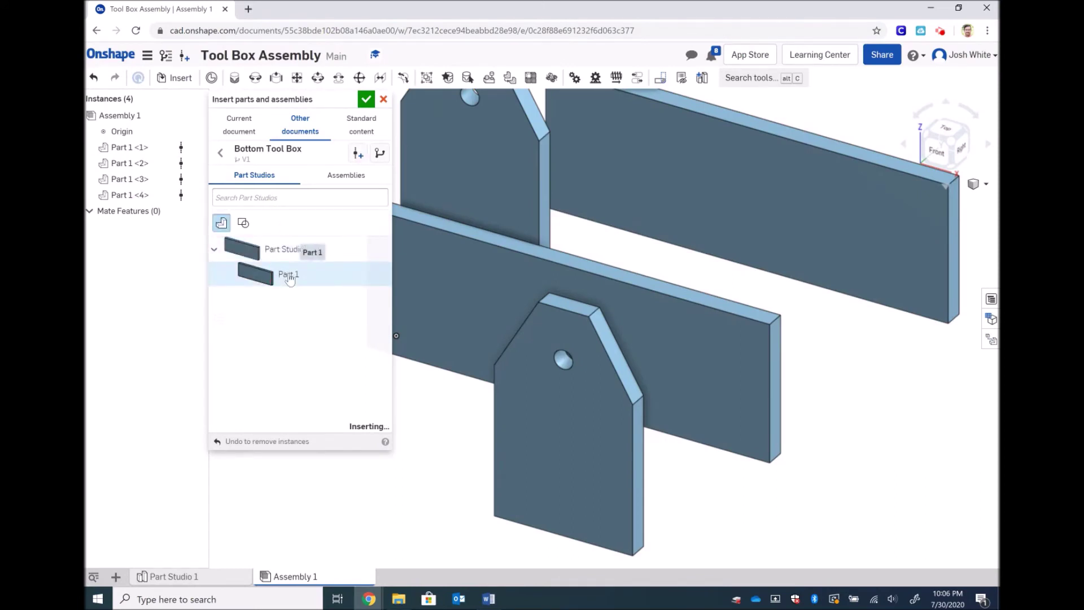
click(704, 269)
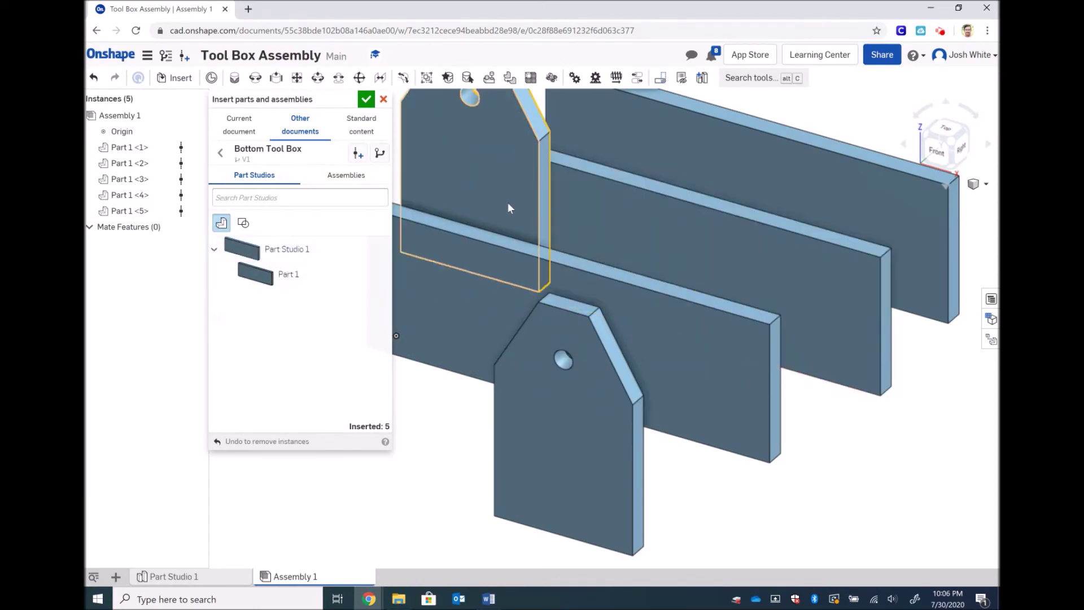
Version Handle Tool Box as V1, insert its rod, and finish inserting.
click(220, 153)
click(290, 218)
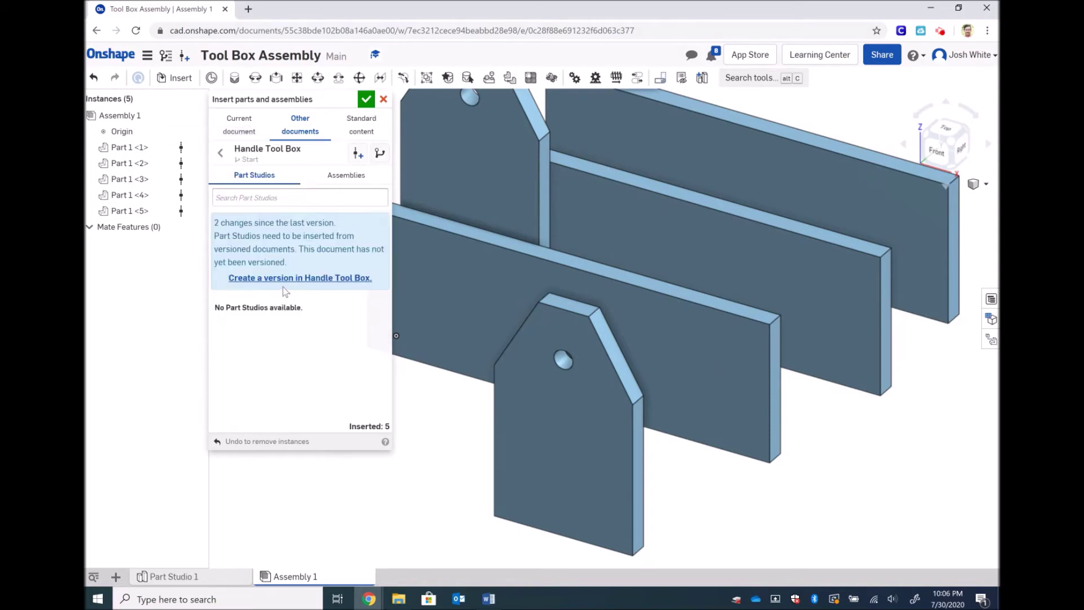
click(291, 278)
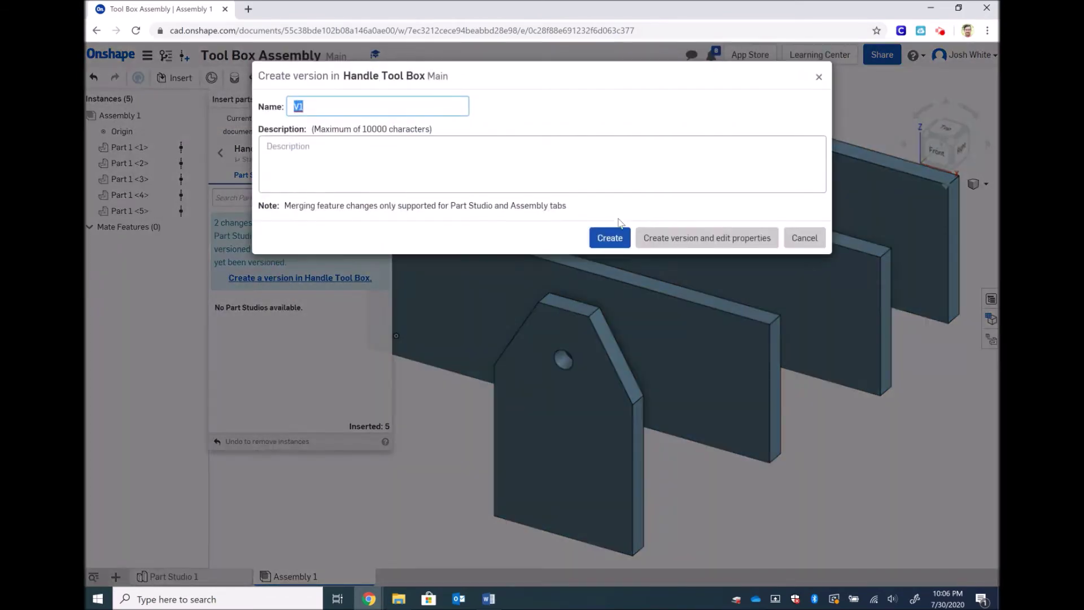
click(607, 234)
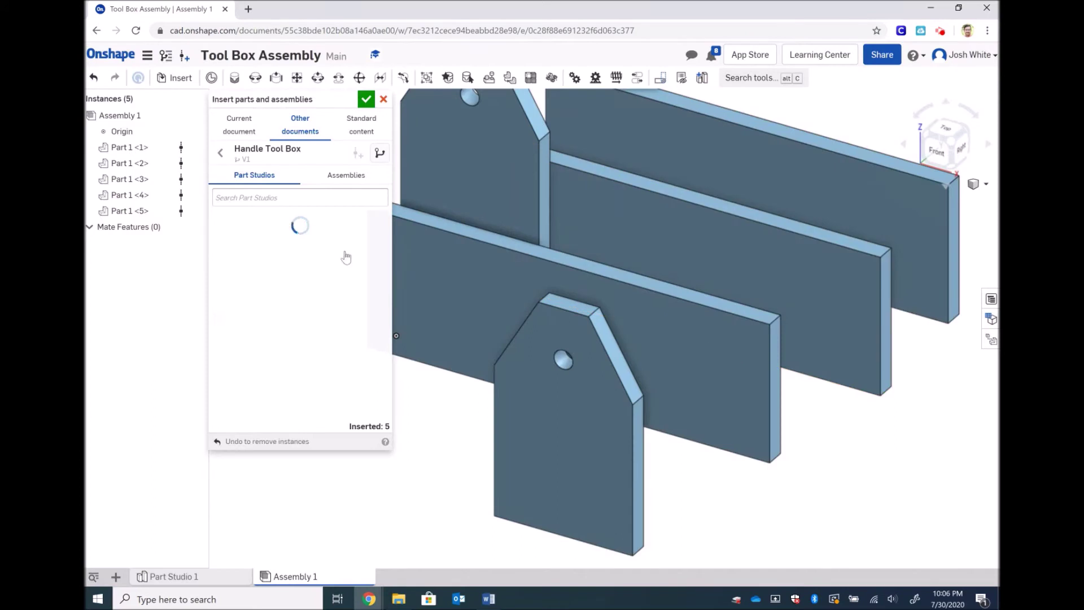
click(283, 274)
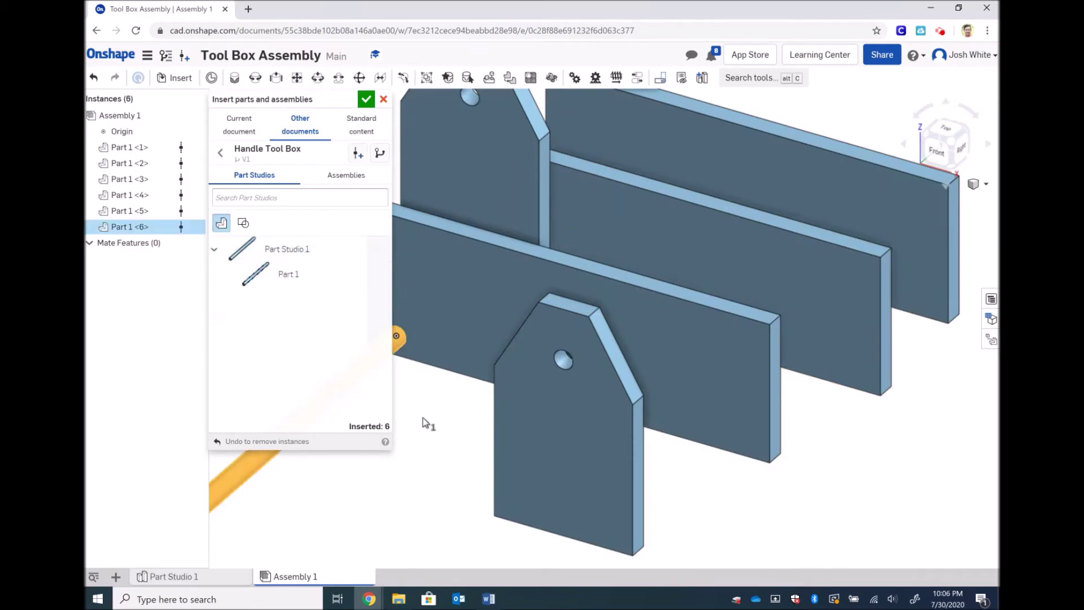
click(462, 395)
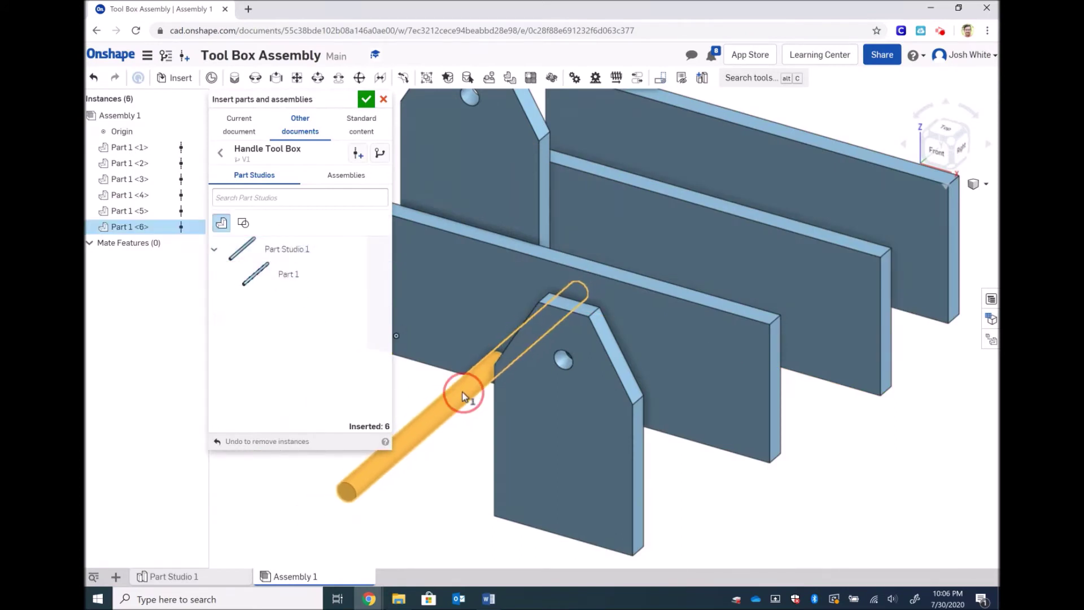
click(370, 104)
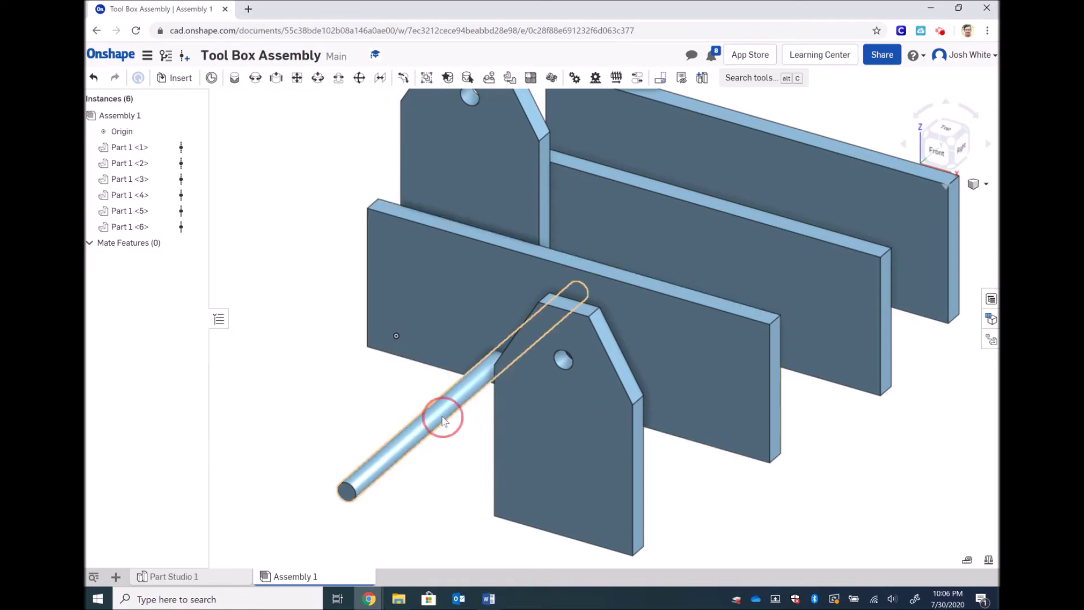
Drag the dowel handle to the upper left and fix the back board, Part 1 <2>.
drag(443, 421, 290, 227)
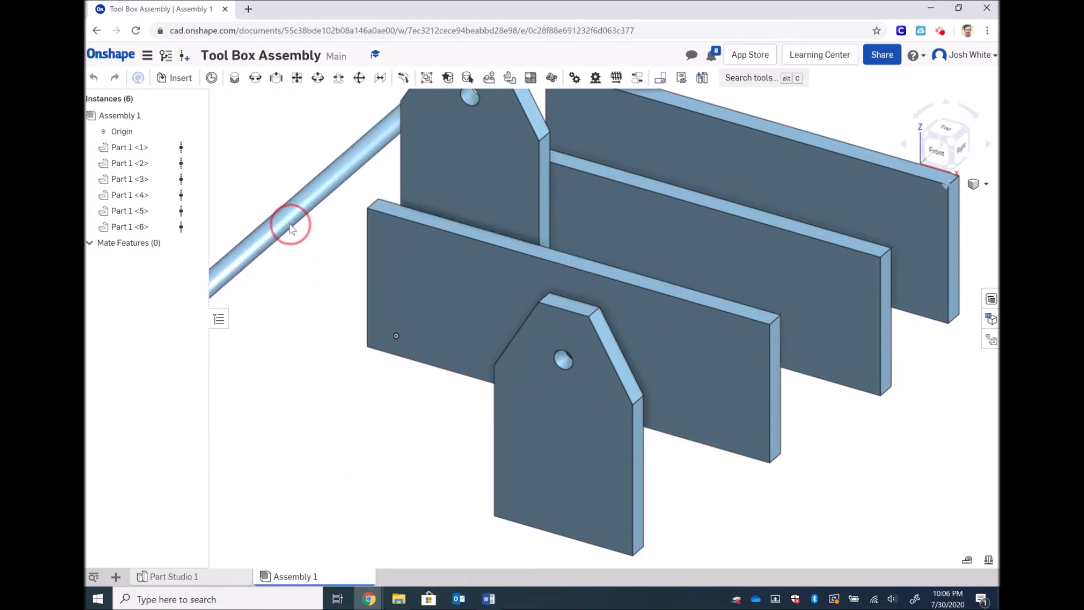
scroll(291, 227, down, 5)
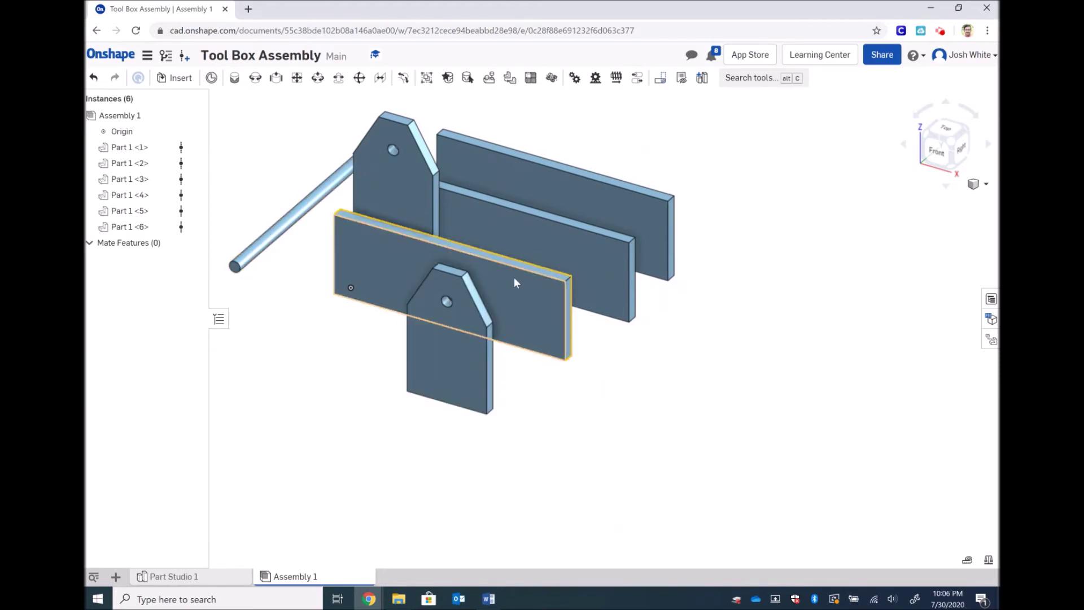
click(587, 204)
click(701, 208)
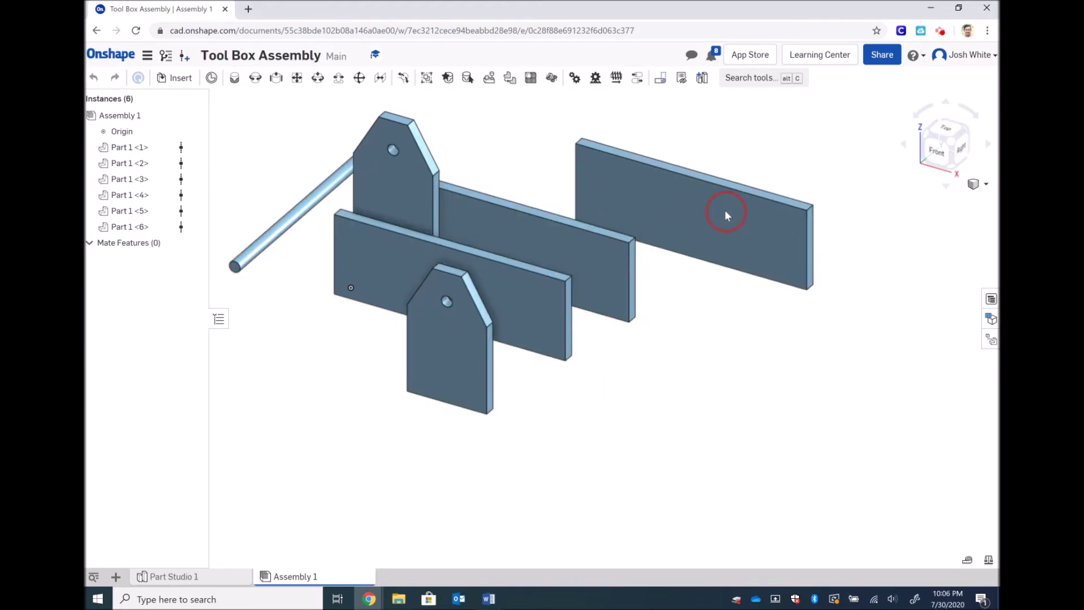
right_click(725, 214)
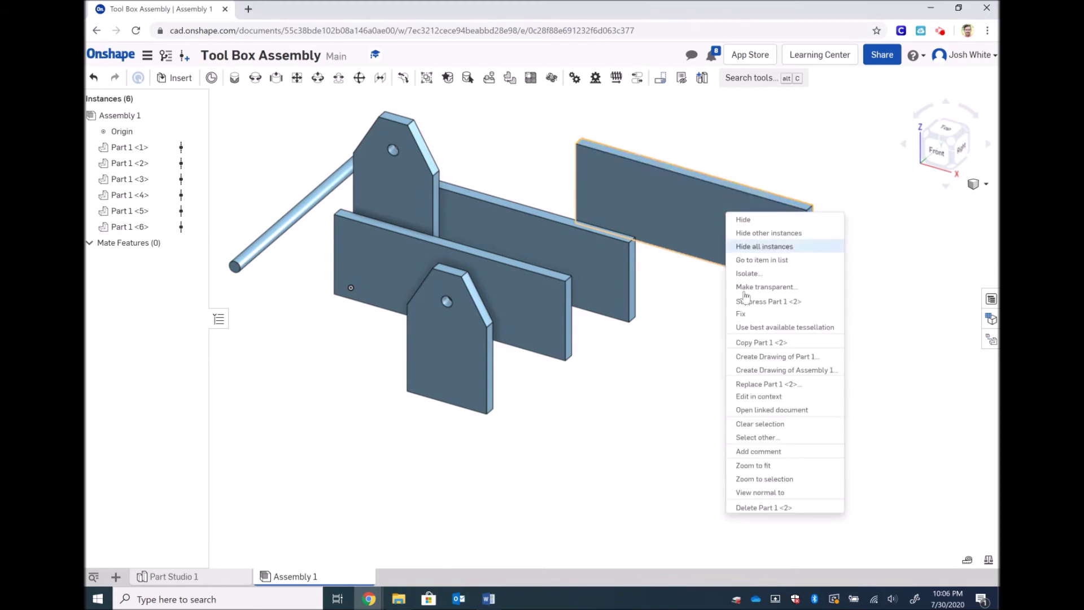
click(747, 326)
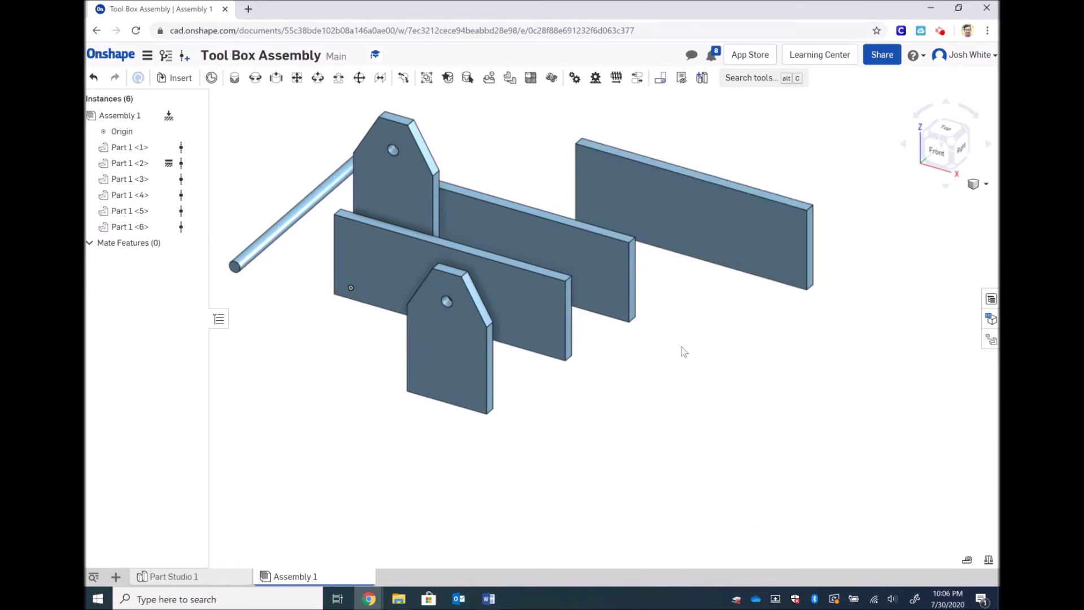
click(297, 78)
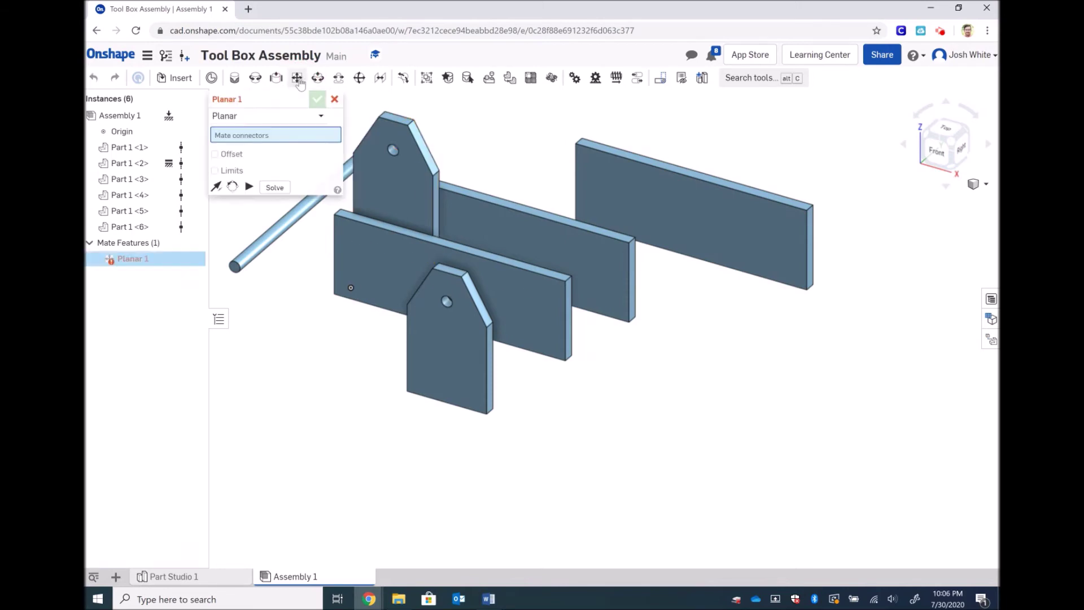
Planar mate the back board and bottom board connectors, flipping the bottom board's orientation.
click(618, 187)
scroll(560, 231, up, 5)
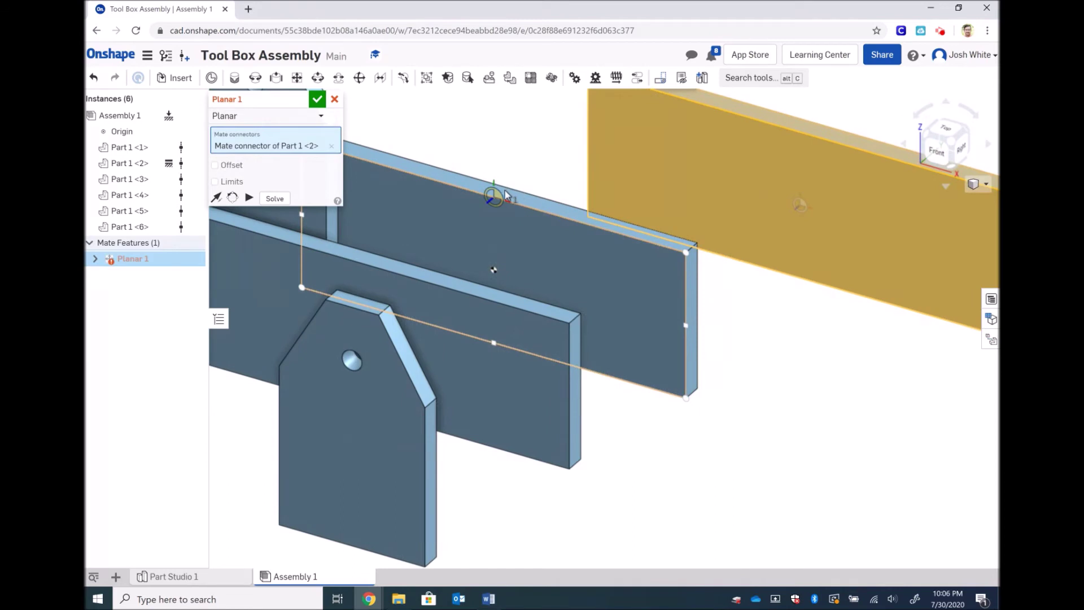
scroll(498, 195, up, 3)
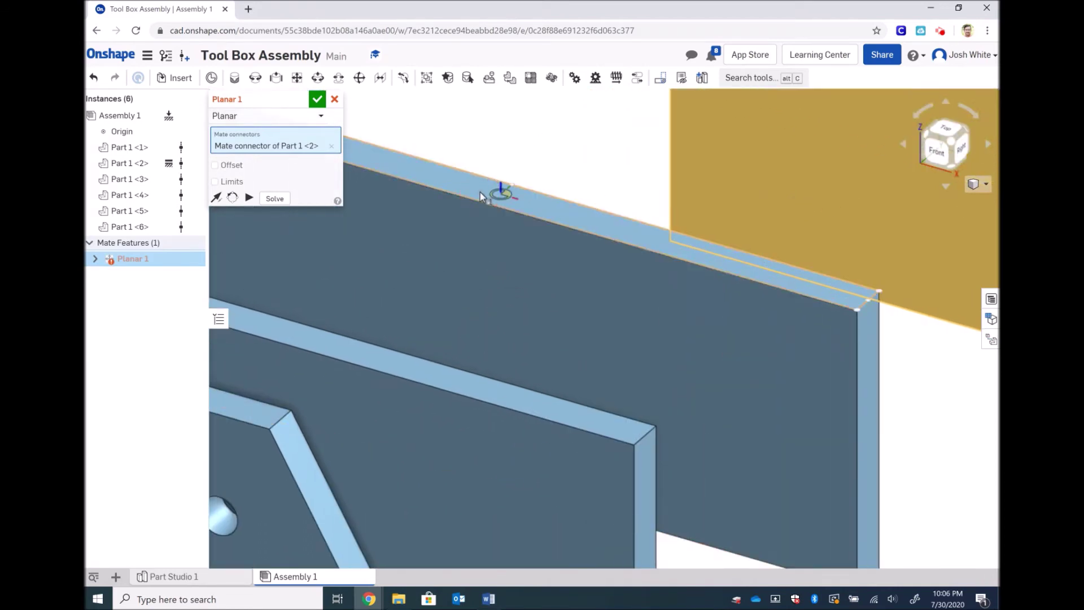
click(480, 192)
scroll(480, 191, down, 3)
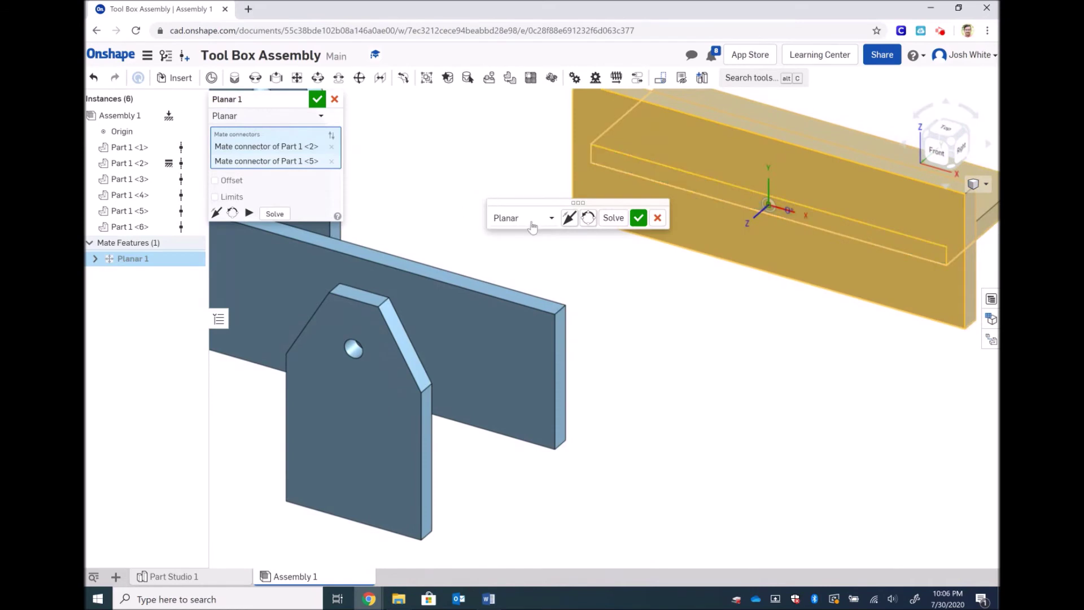
click(569, 217)
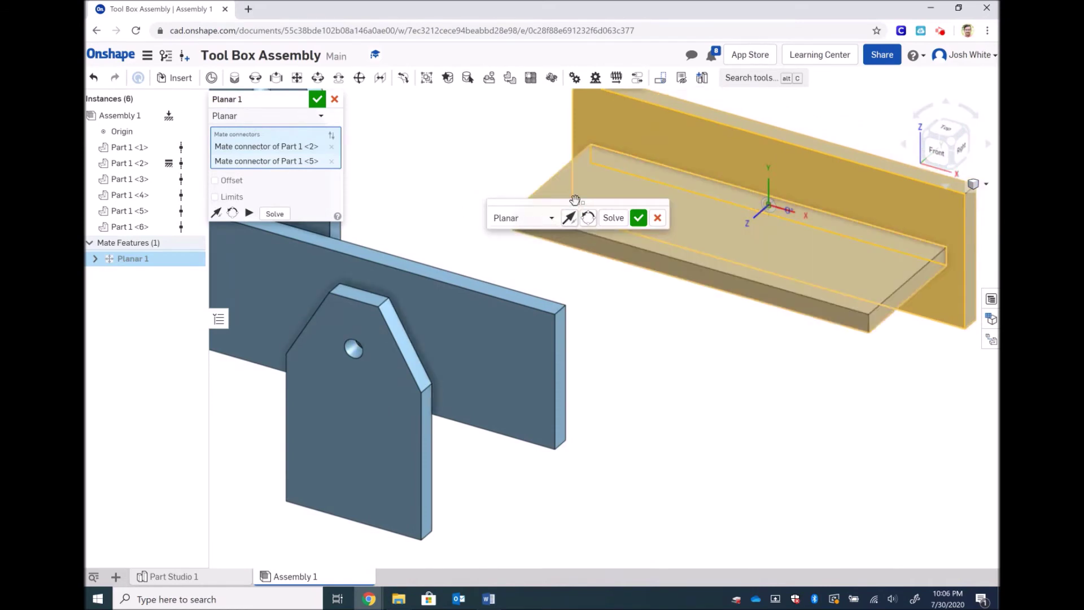
click(639, 218)
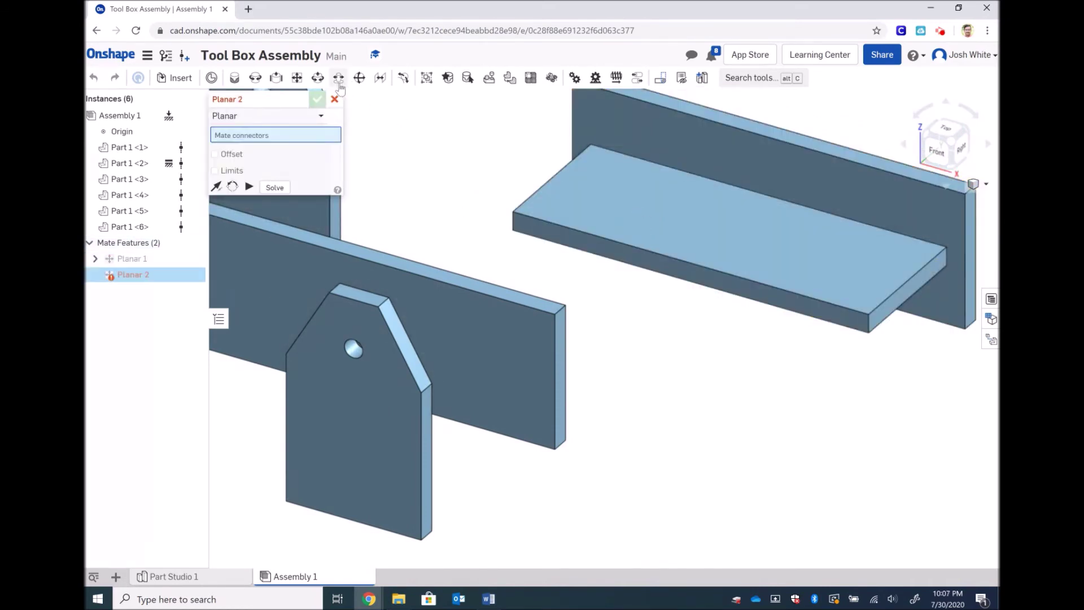
Add a second planar mate between the bottom board face and the back board's lower edge.
click(953, 171)
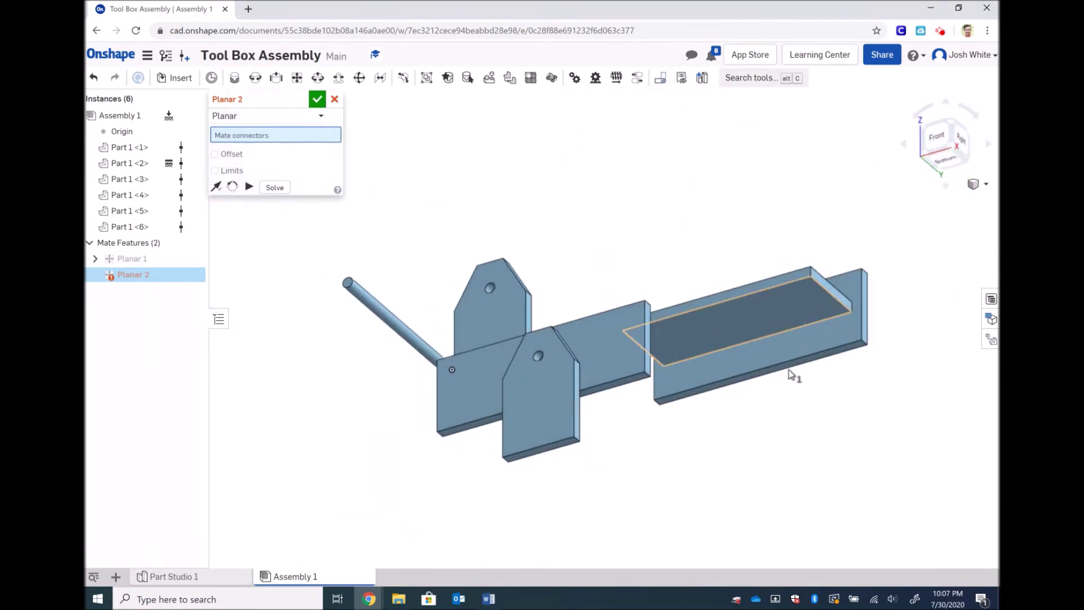
click(790, 374)
scroll(812, 416, up, 4)
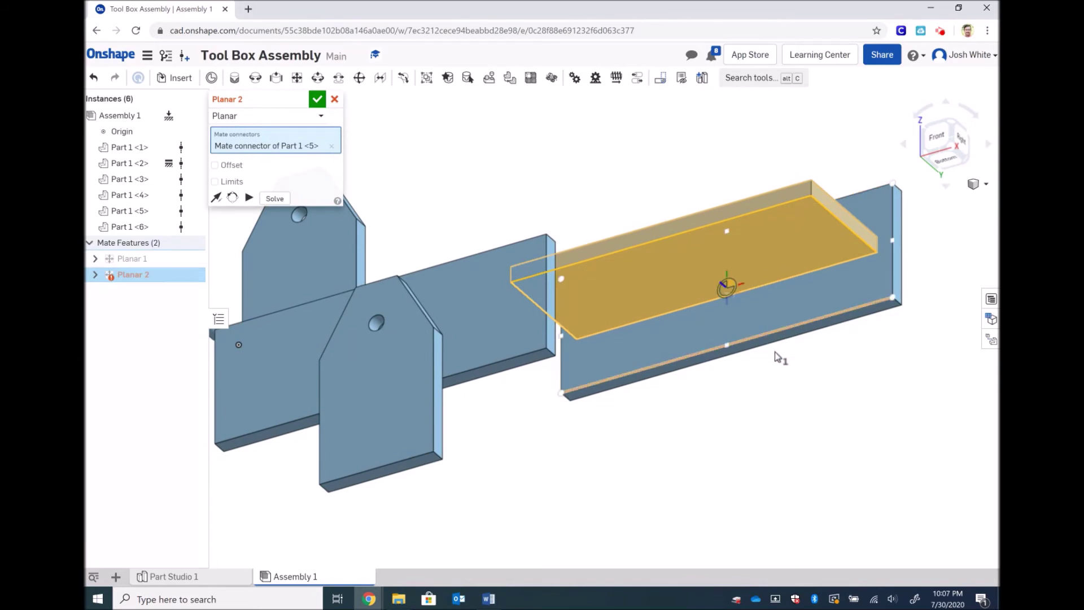
scroll(776, 355, up, 4)
click(726, 336)
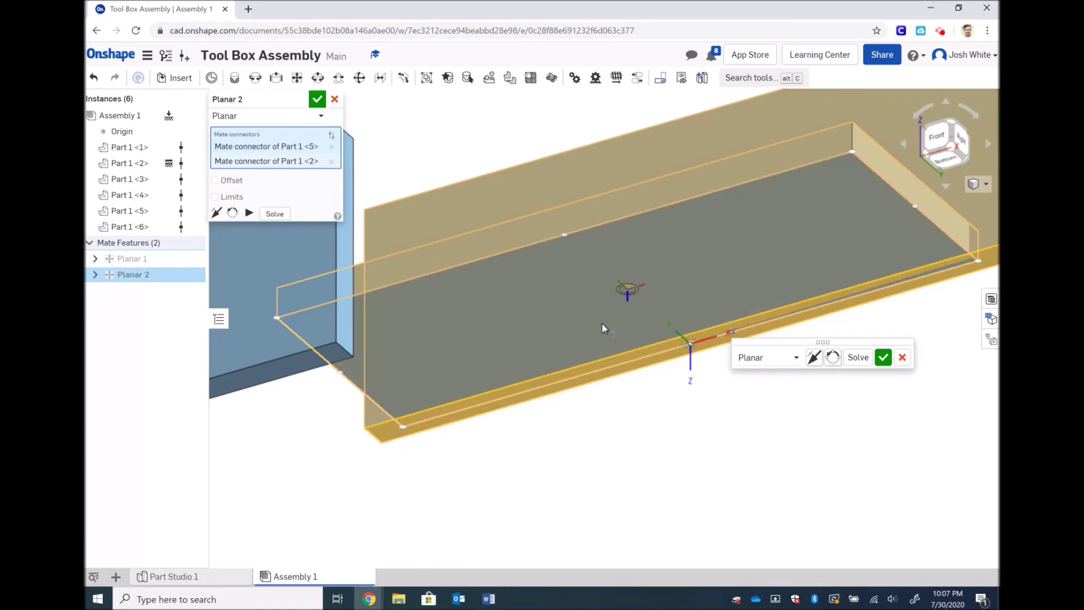
click(902, 357)
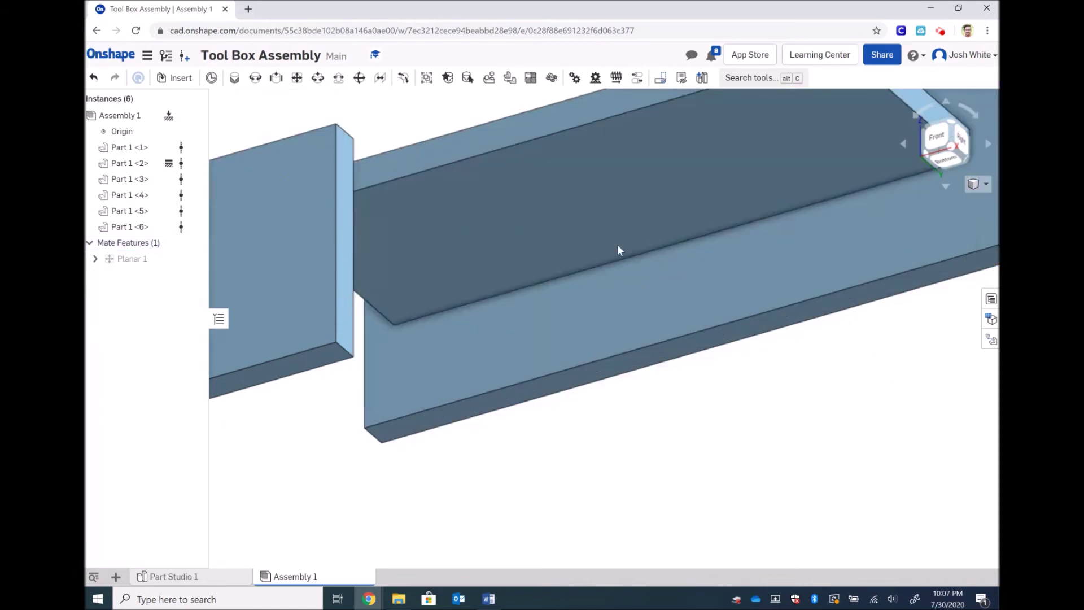
click(300, 78)
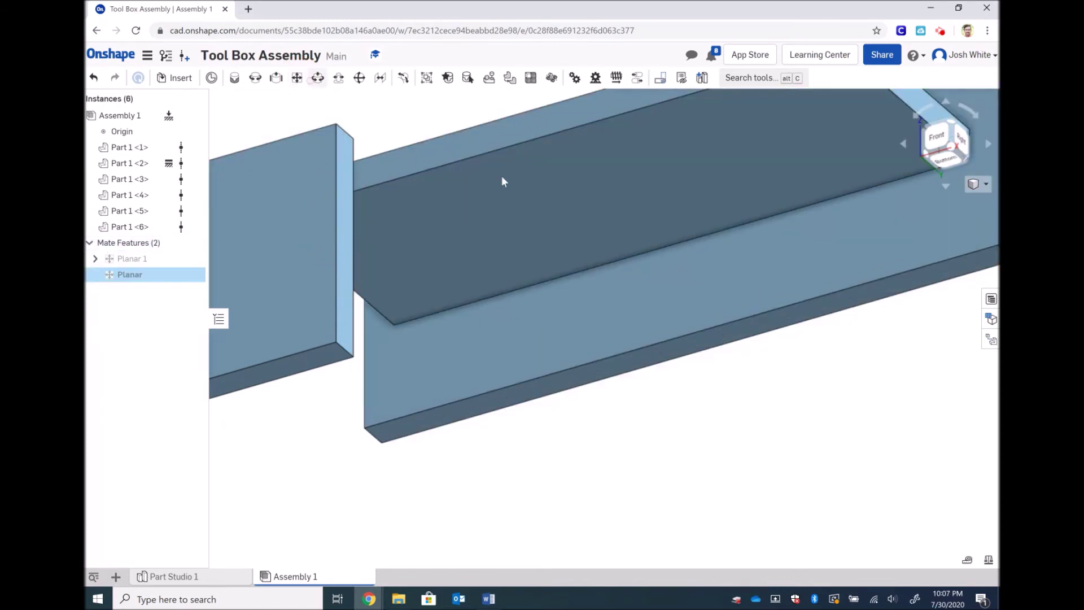
click(600, 188)
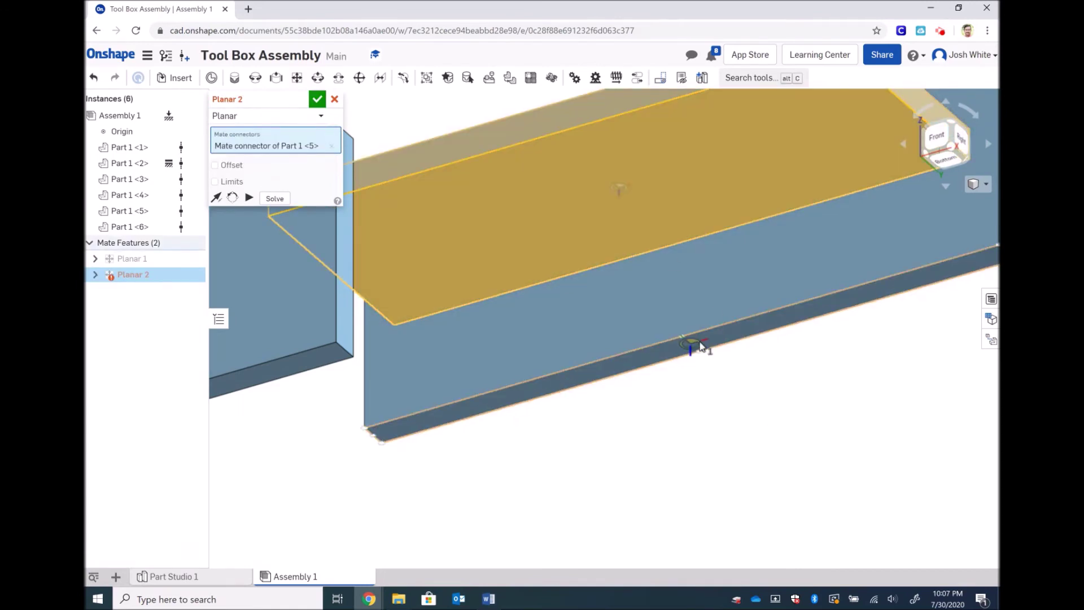
click(701, 346)
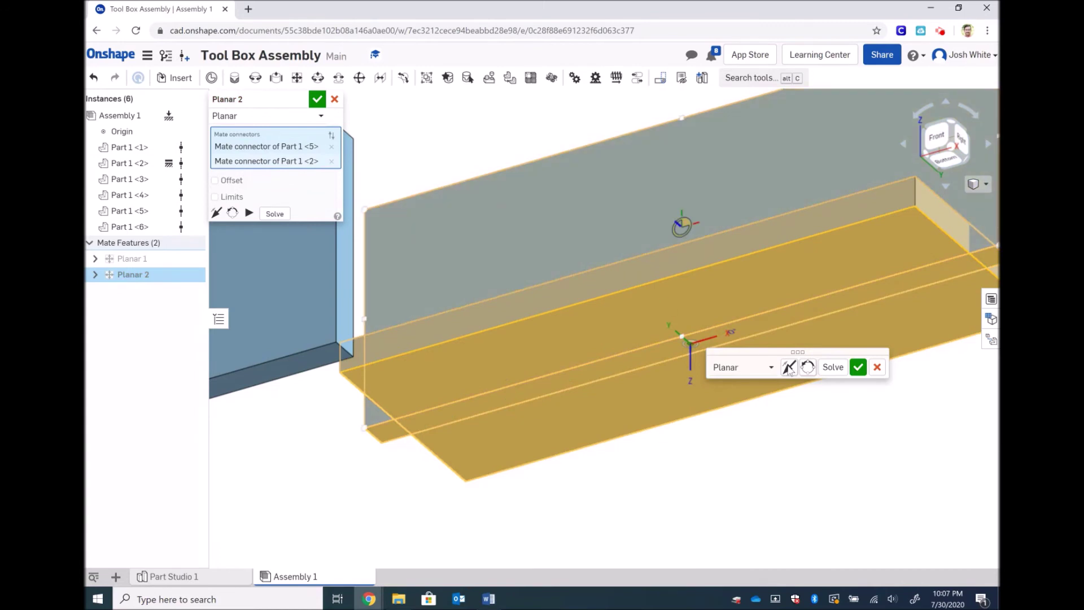
click(858, 367)
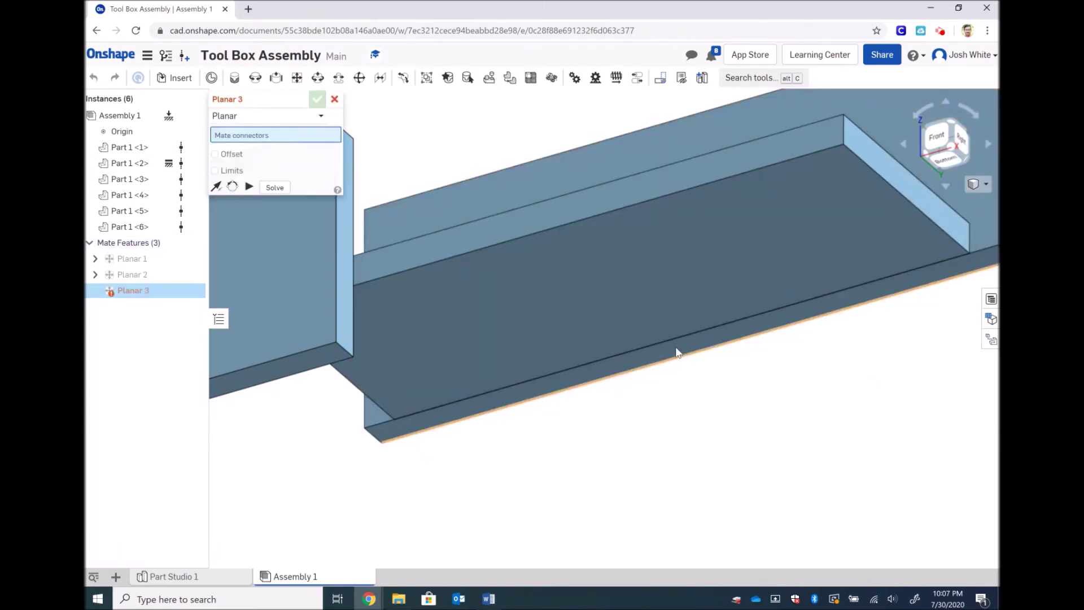
Cancel the empty mate and drag the back board to check the mated boards move together.
scroll(677, 351, down, 5)
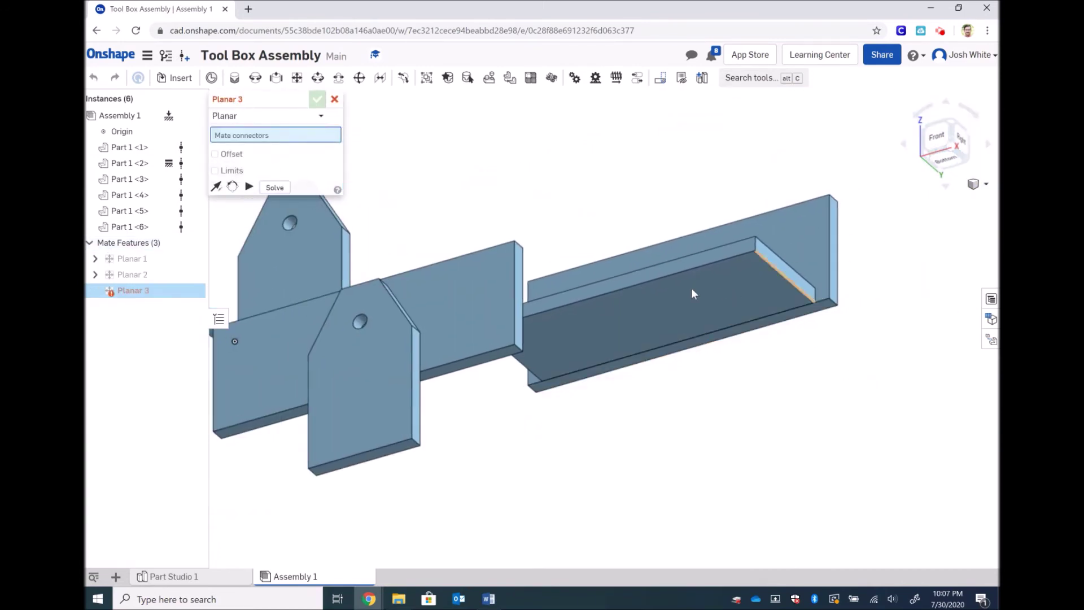
click(335, 98)
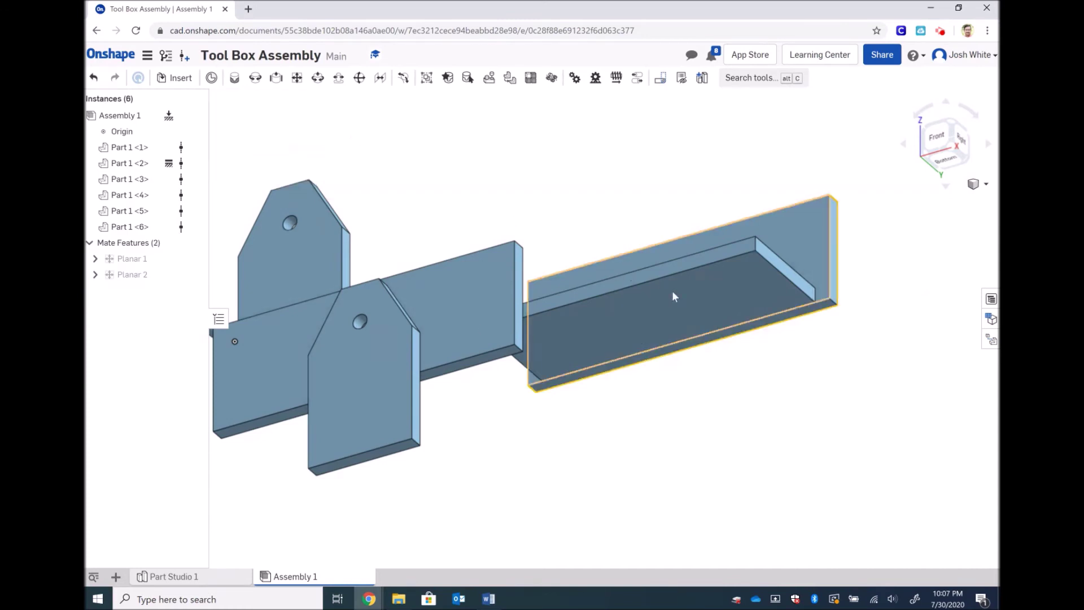
click(686, 310)
mouse_move(685, 306)
mouse_down()
mouse_move(537, 317)
mouse_move(776, 286)
mouse_move(677, 311)
mouse_up()
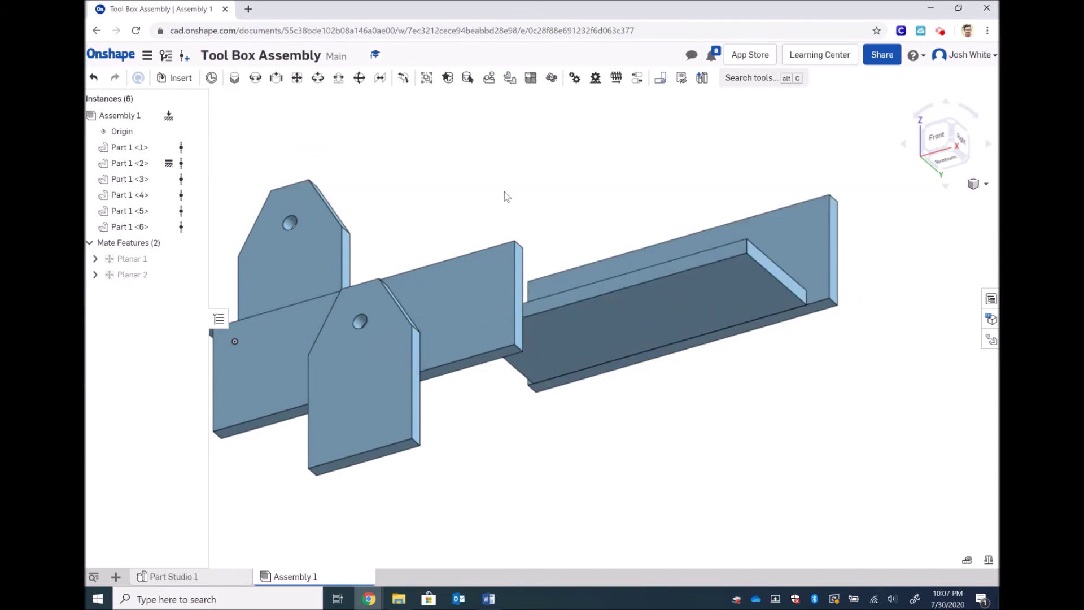
Planar mate the end board's side-face connector to the tray board.
click(297, 81)
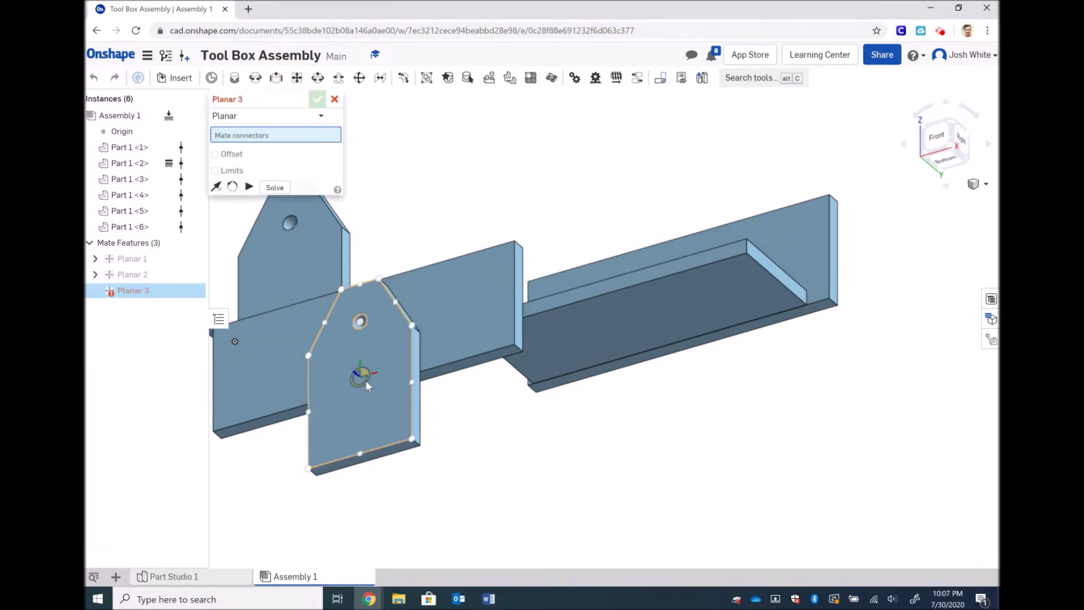
scroll(410, 384, up, 2)
scroll(411, 384, up, 2)
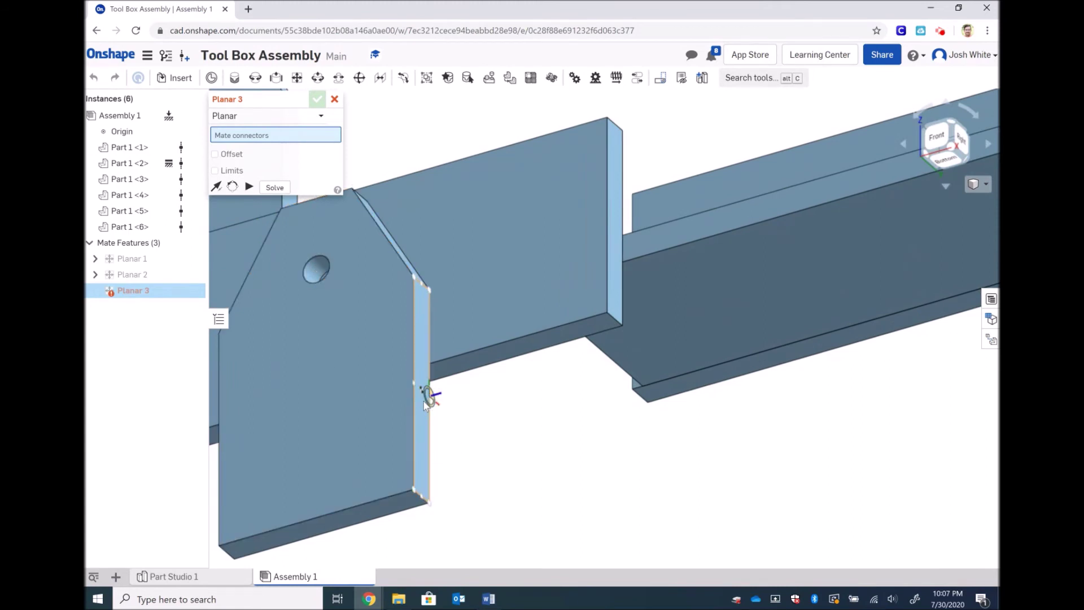
click(423, 388)
scroll(422, 388, down, 5)
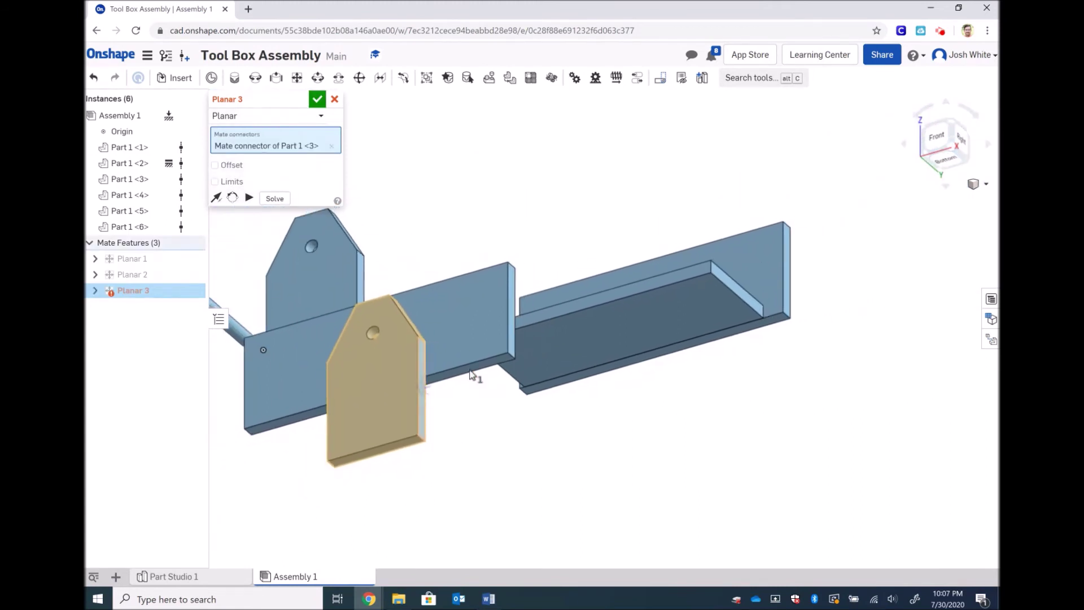
click(761, 255)
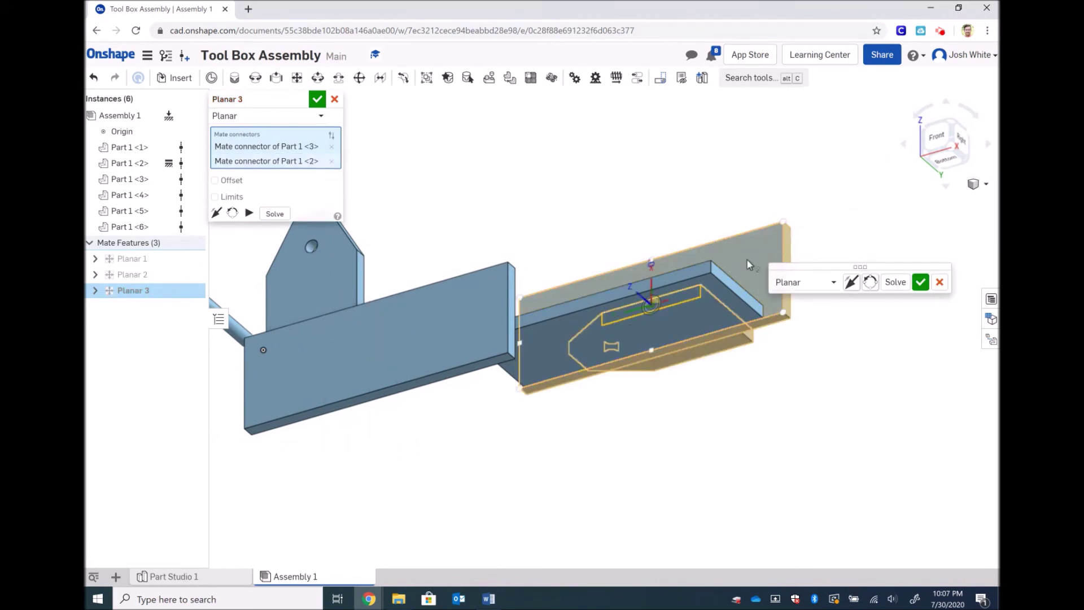
click(920, 283)
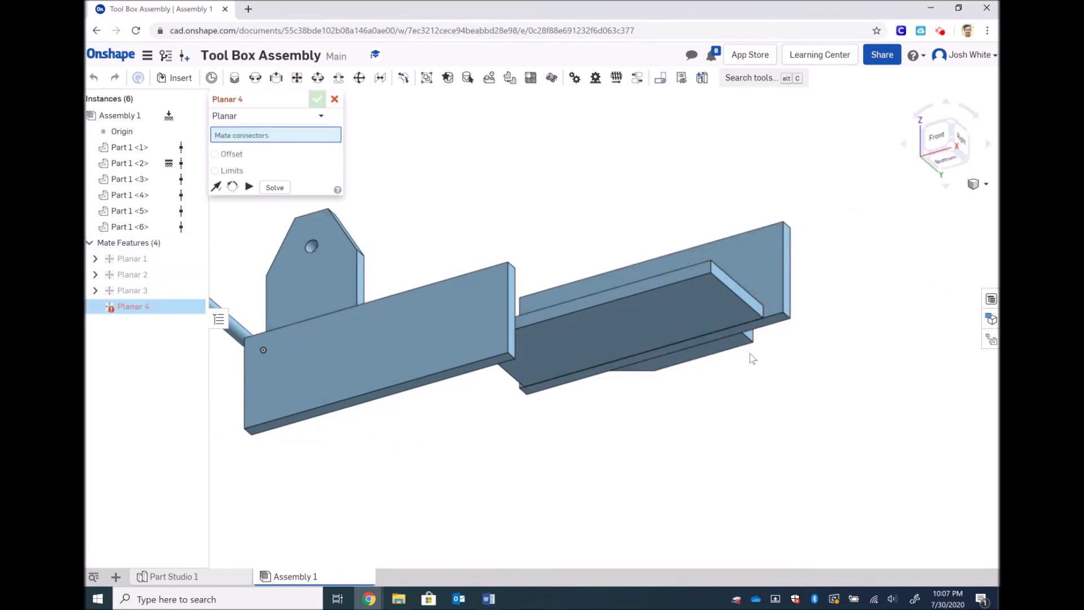
key(Escape)
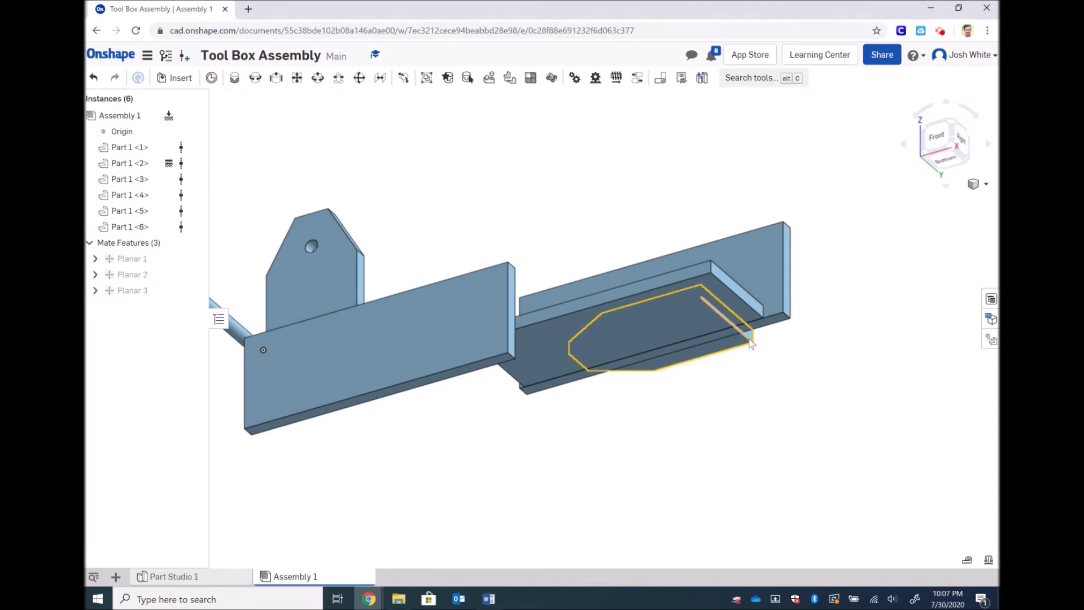
Flip Planar 3 so the end board rests on top of the tray.
drag(720, 354, 708, 247)
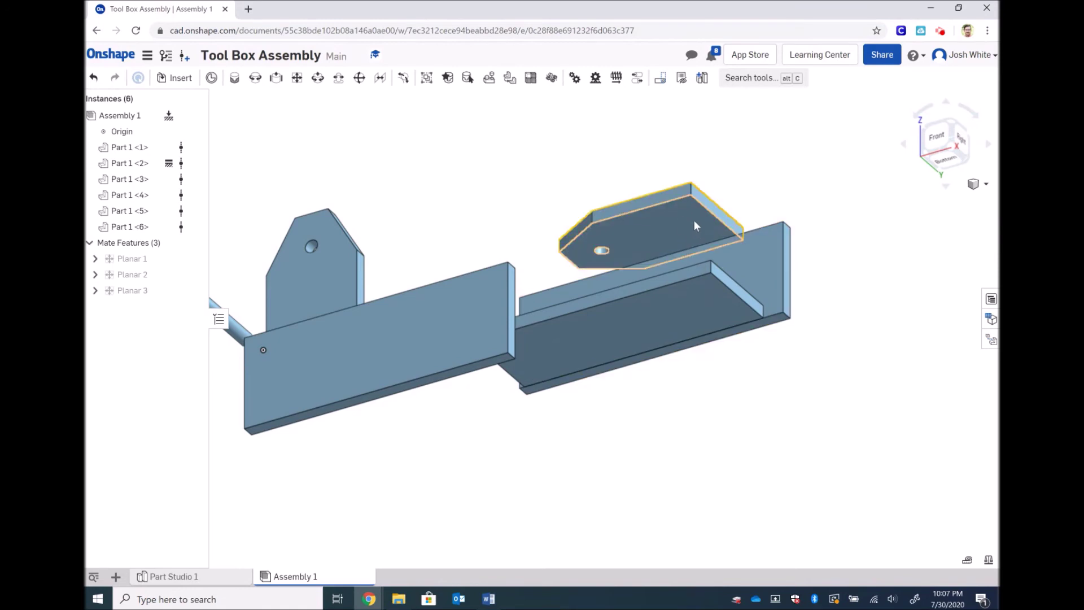
double_click(145, 289)
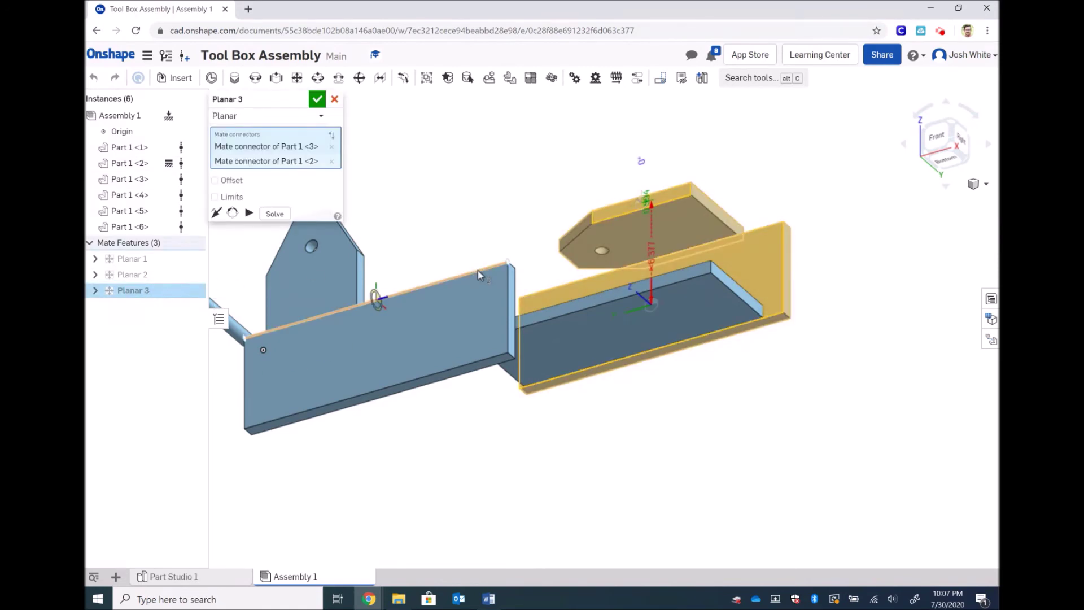
click(216, 212)
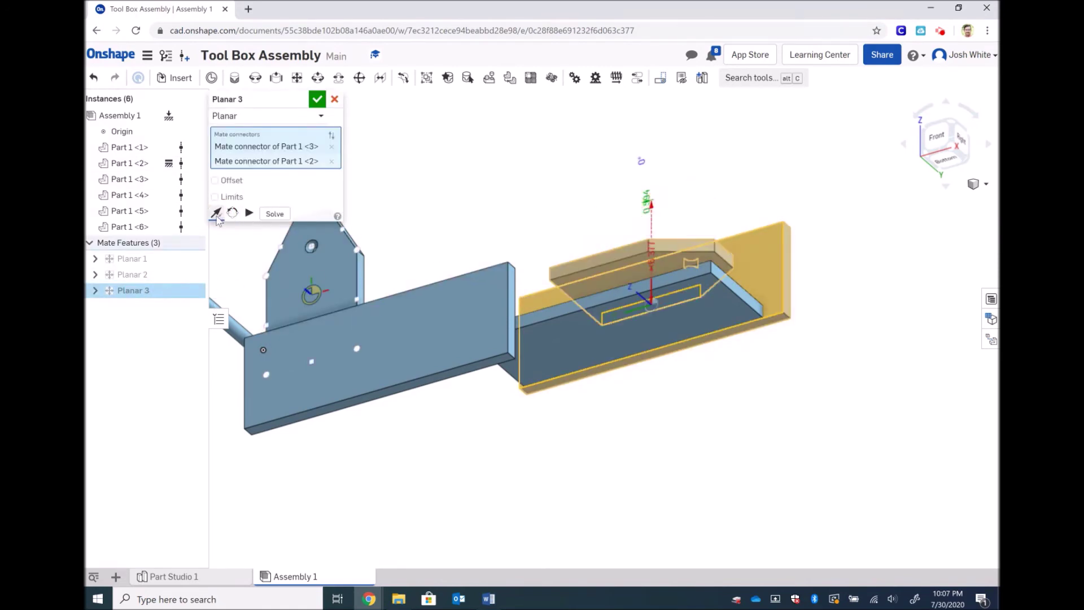
click(318, 100)
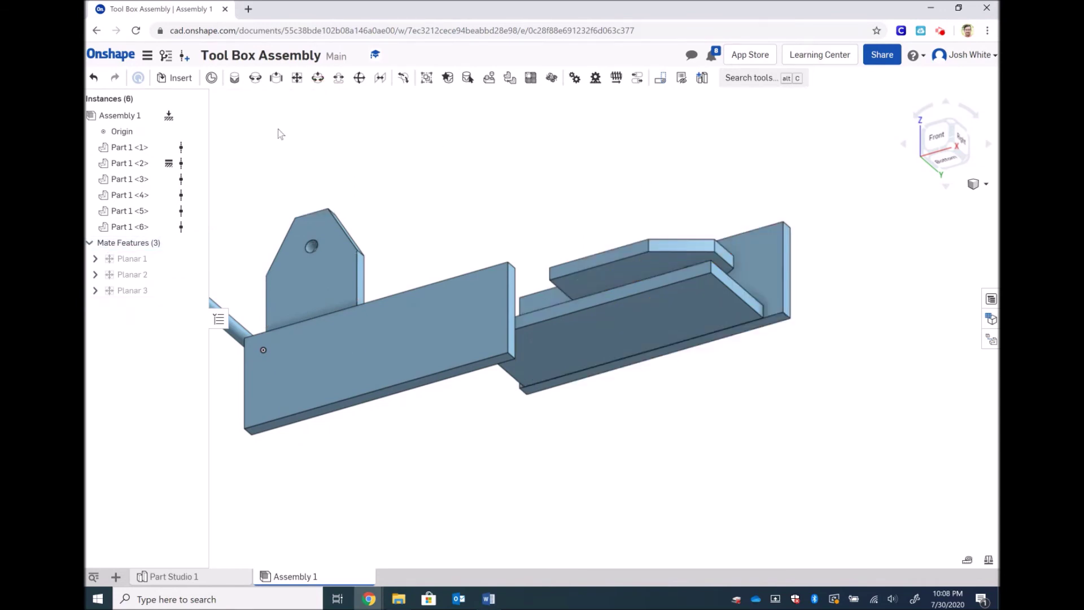
Planar mate the base board face to the end board's edge connector as Planar 4.
click(298, 77)
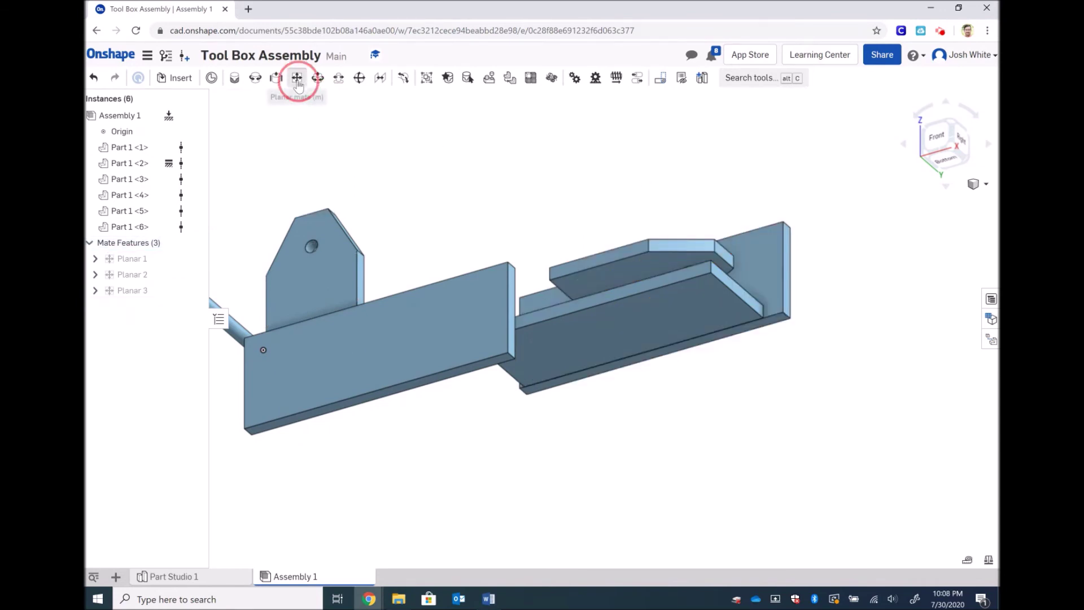
click(636, 342)
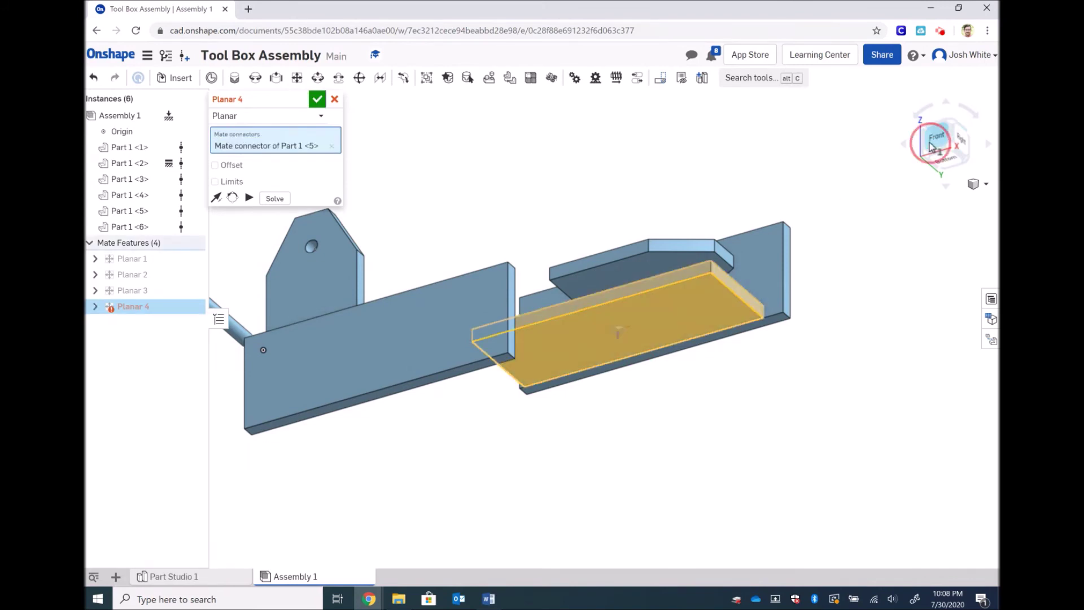
click(931, 146)
click(929, 131)
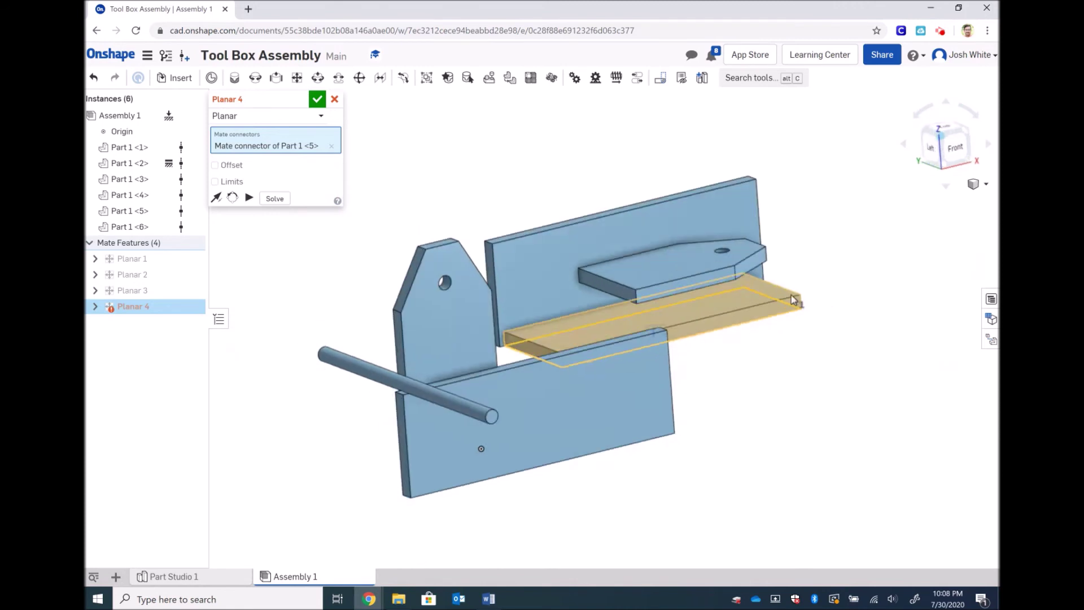
scroll(584, 308, up, 5)
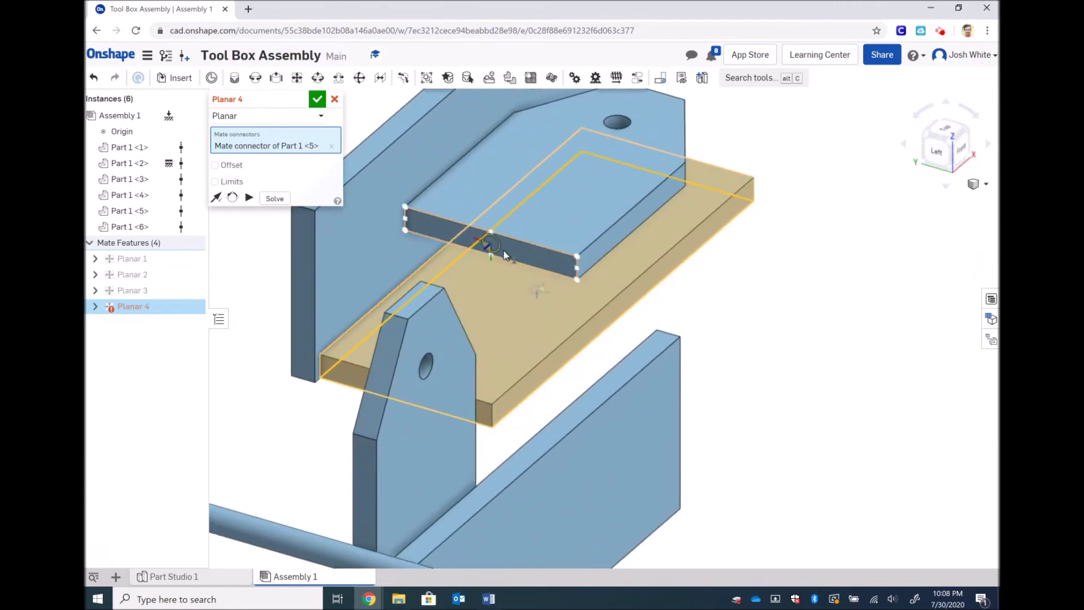
click(504, 251)
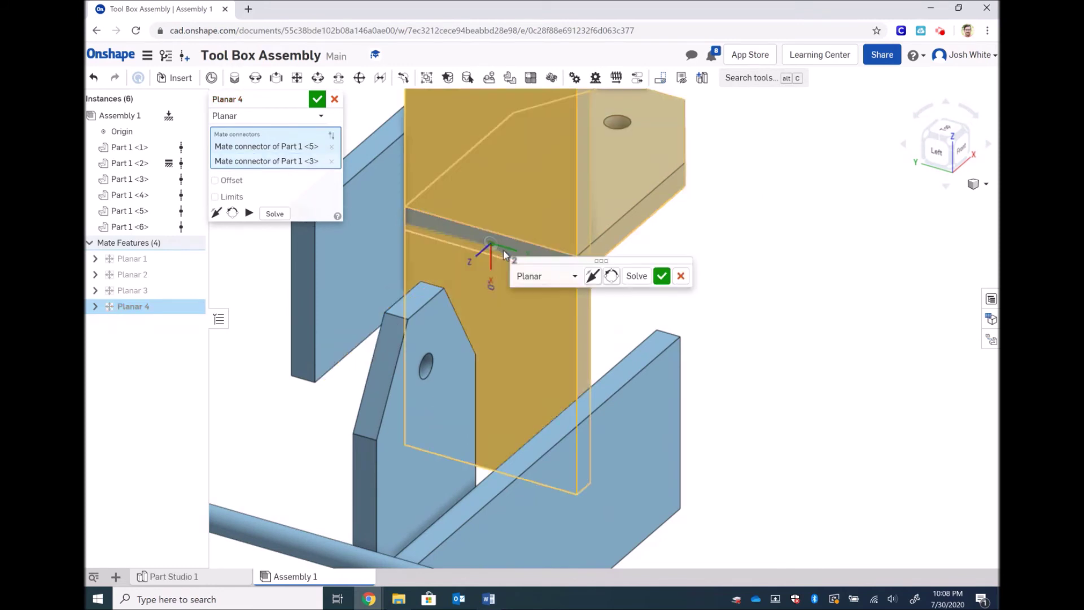
click(663, 278)
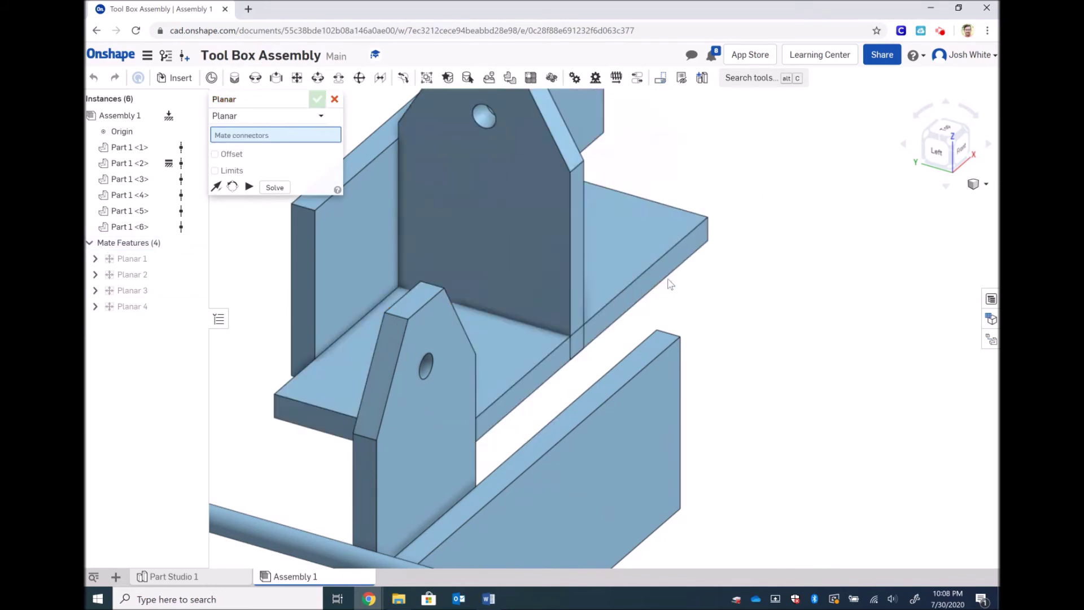
Cancel the empty mate and drag the long back panel out of the assembly.
click(334, 99)
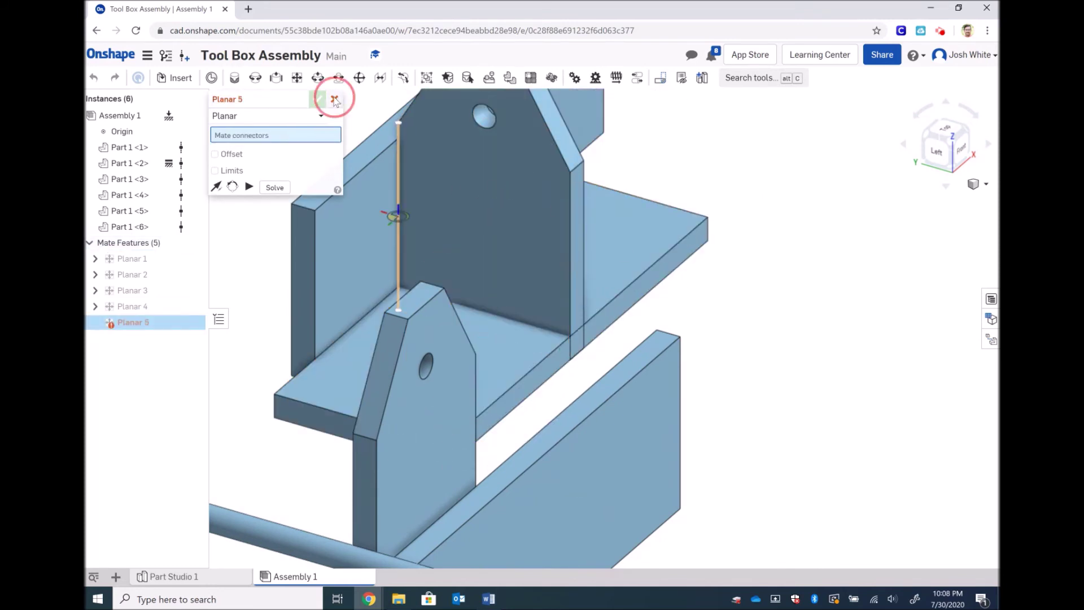
click(516, 223)
drag(516, 231, 757, 93)
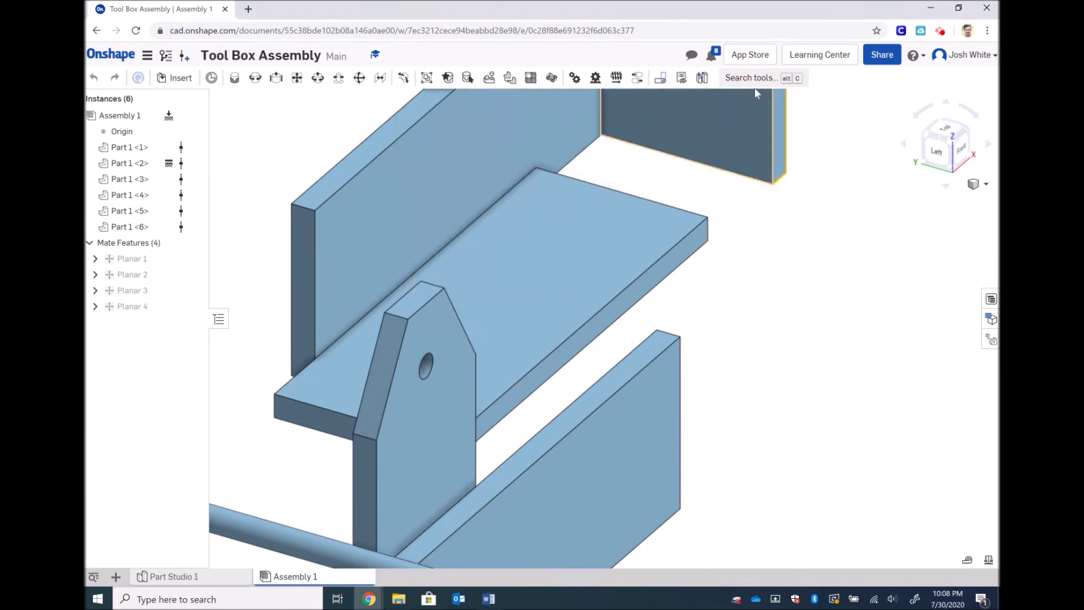
Seat the far end board on the base board with planar mate Planar 5.
click(297, 78)
click(679, 127)
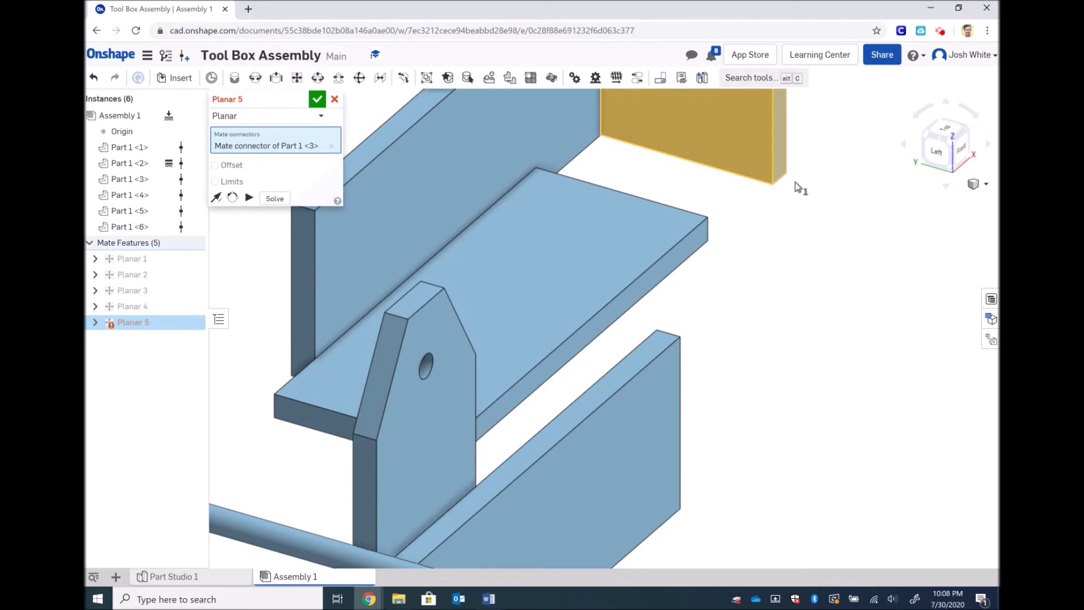
scroll(796, 184, down, 5)
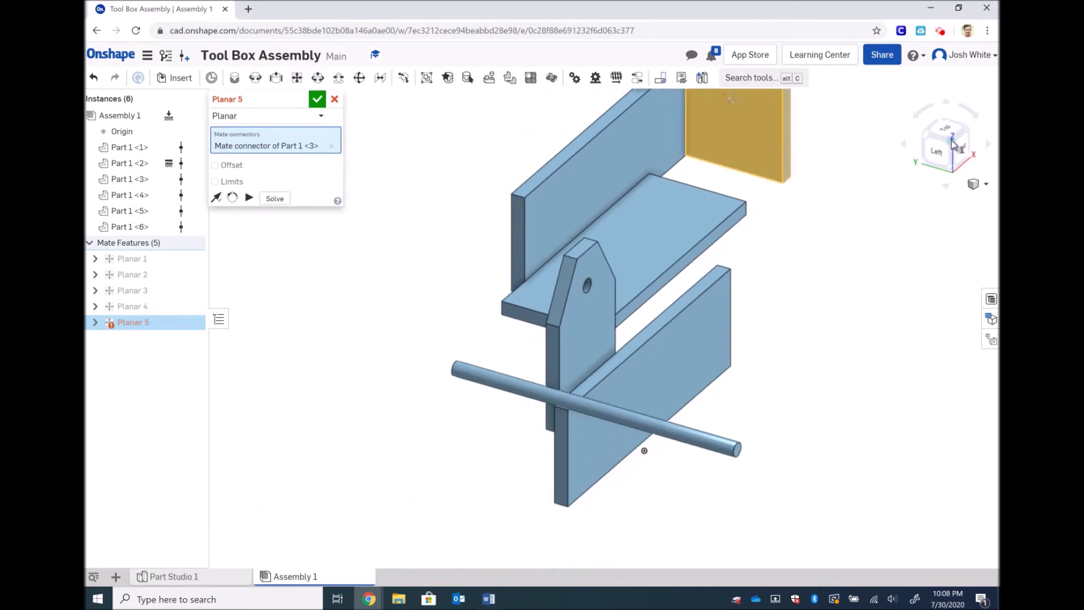
click(968, 135)
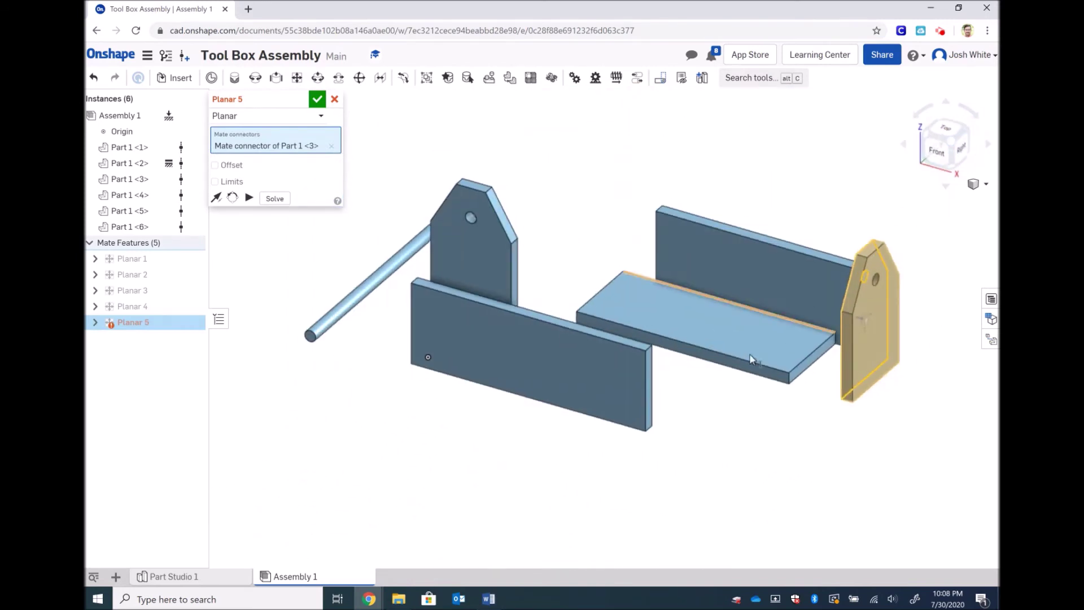
scroll(817, 382, up, 5)
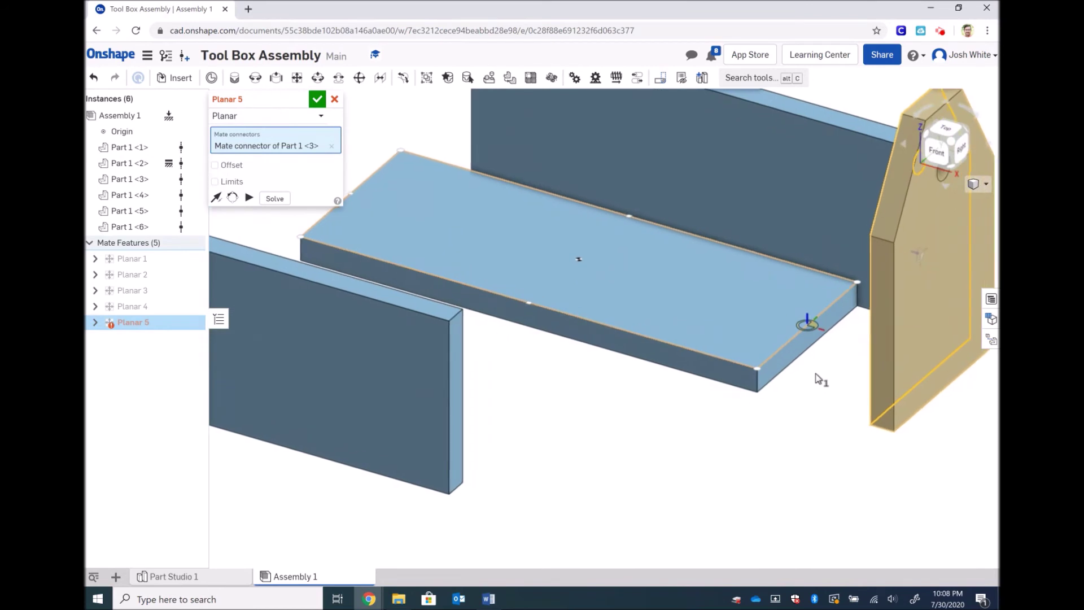
click(810, 341)
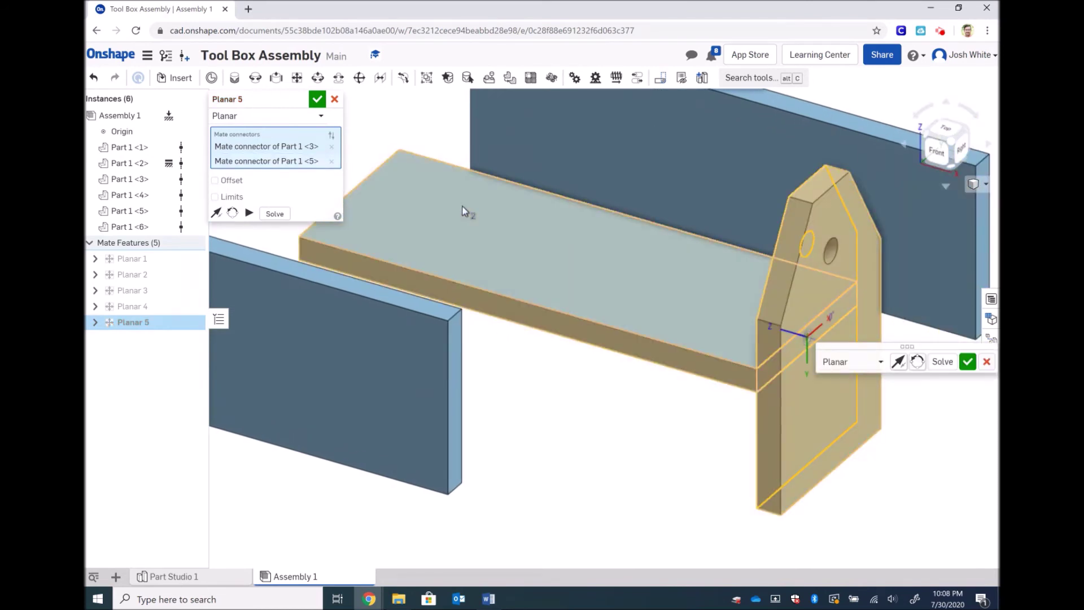
click(317, 99)
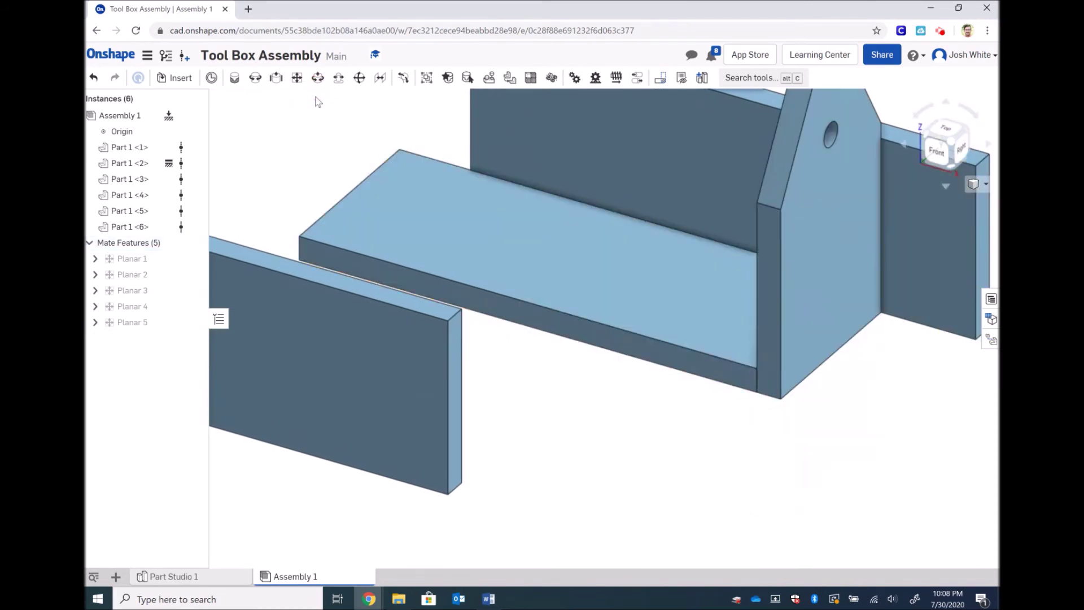
Mate the long side board against the end board face with Planar 6.
click(317, 79)
click(817, 235)
scroll(816, 235, down, 3)
scroll(948, 276, up, 2)
scroll(945, 271, up, 2)
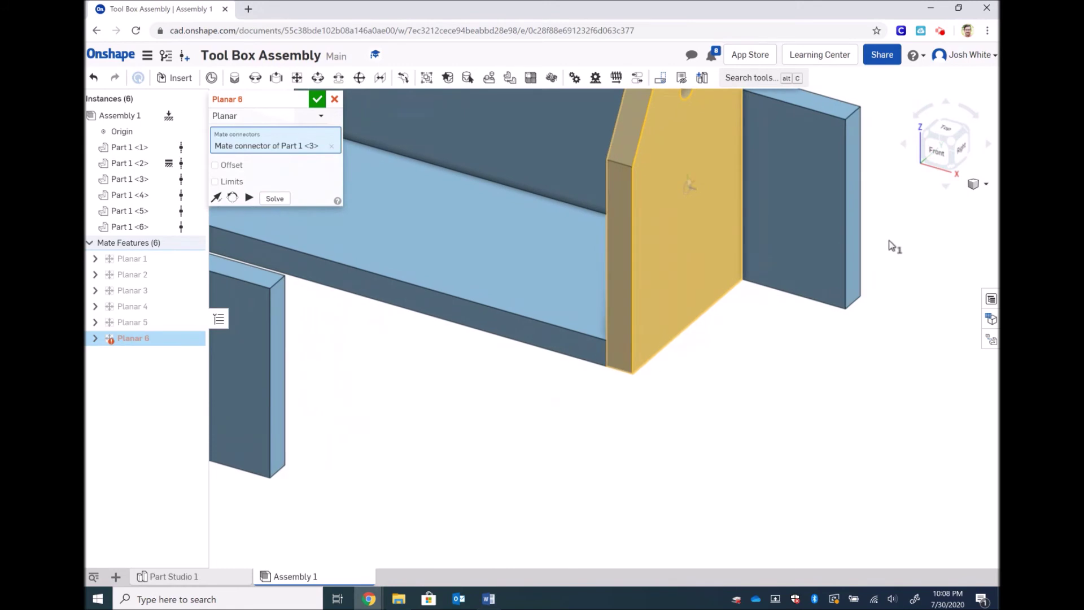
click(855, 219)
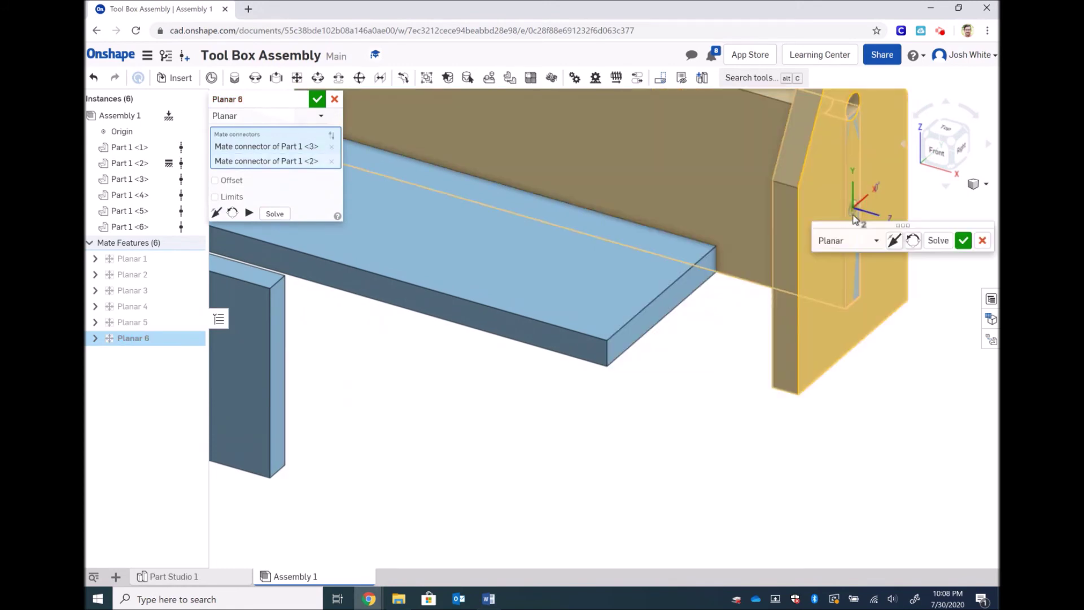
click(963, 240)
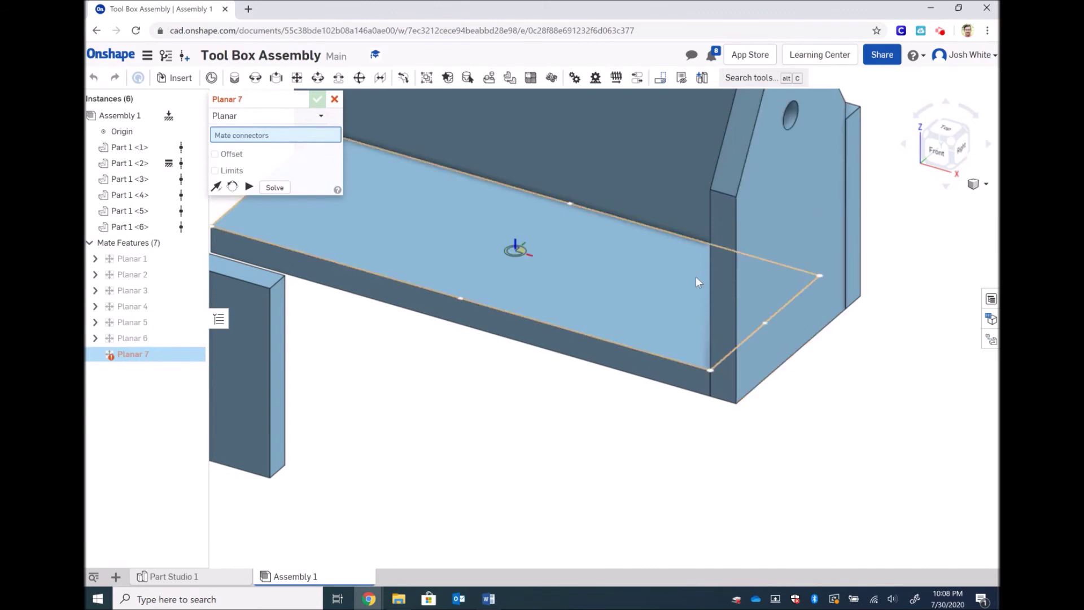
Join the dowel-side end board to the neighbouring board with Planar 7.
scroll(696, 276, down, 3)
scroll(695, 276, down, 2)
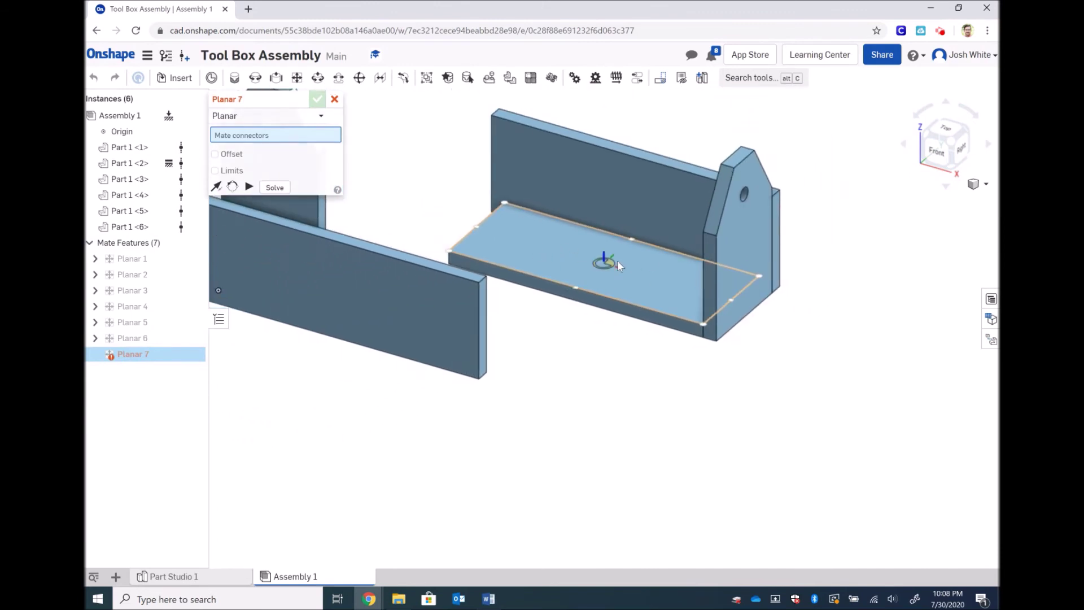
scroll(617, 259, down, 3)
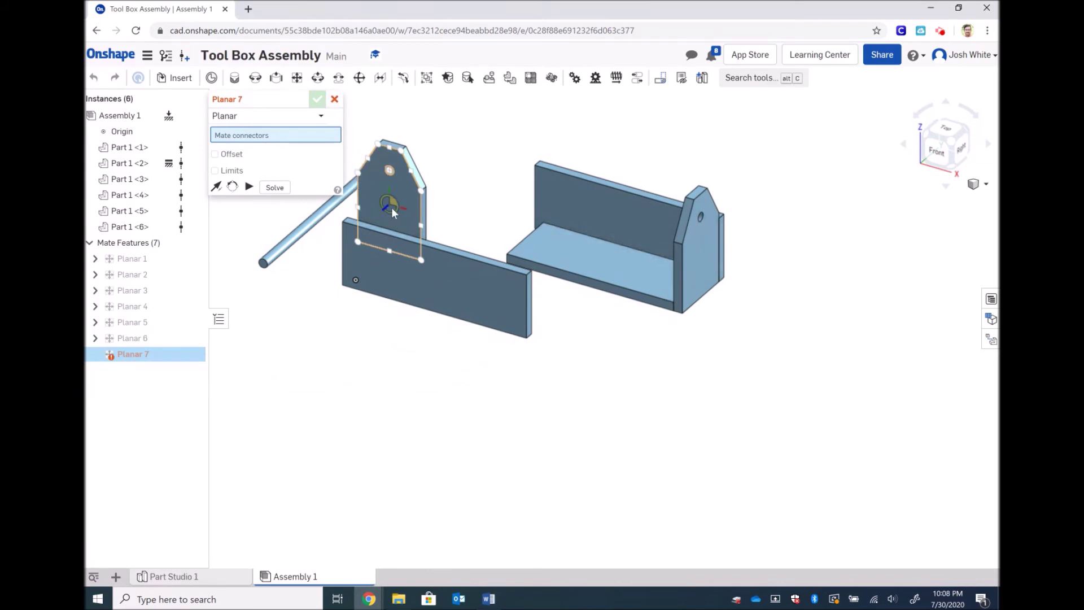
click(393, 211)
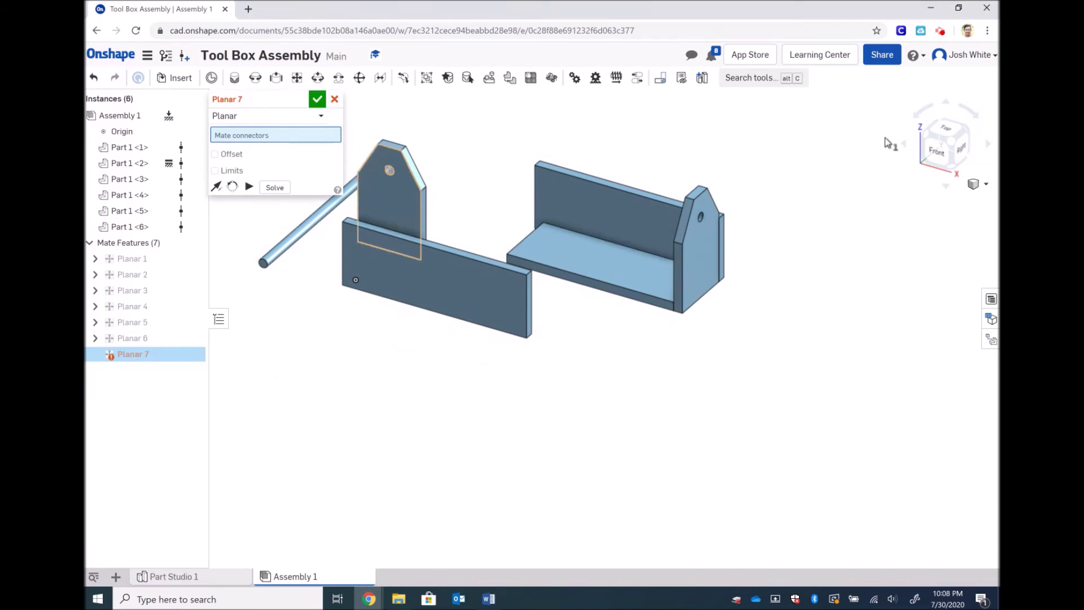
click(928, 137)
scroll(459, 326, up, 3)
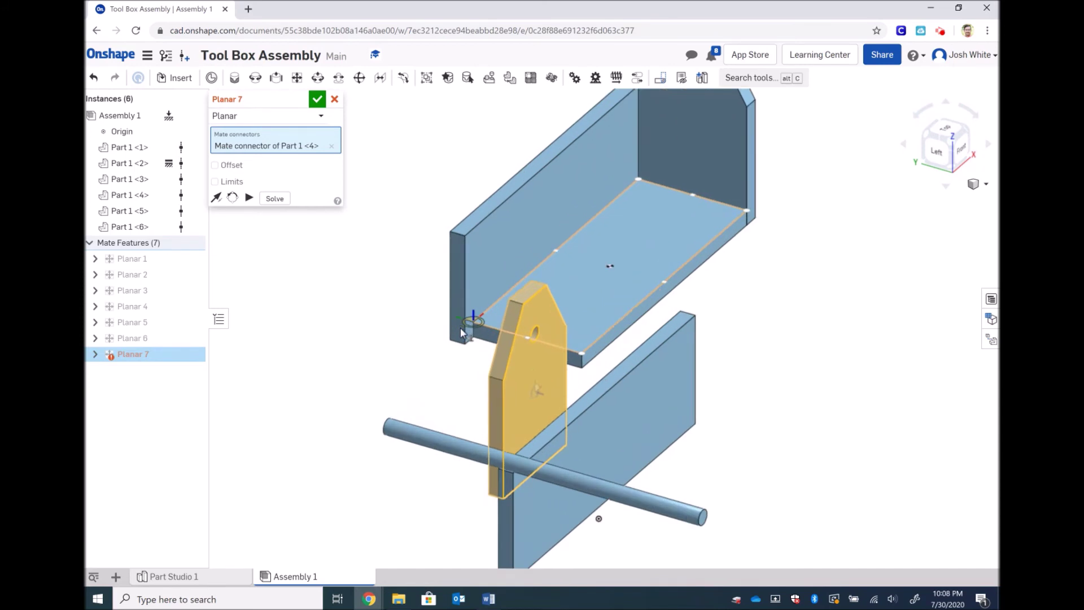
click(455, 285)
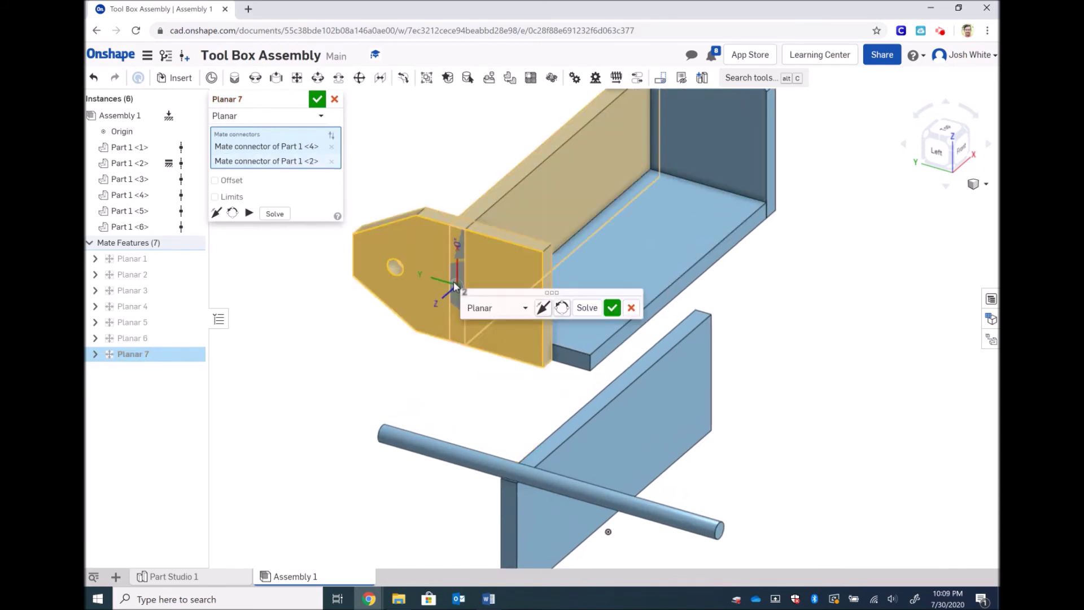
click(612, 307)
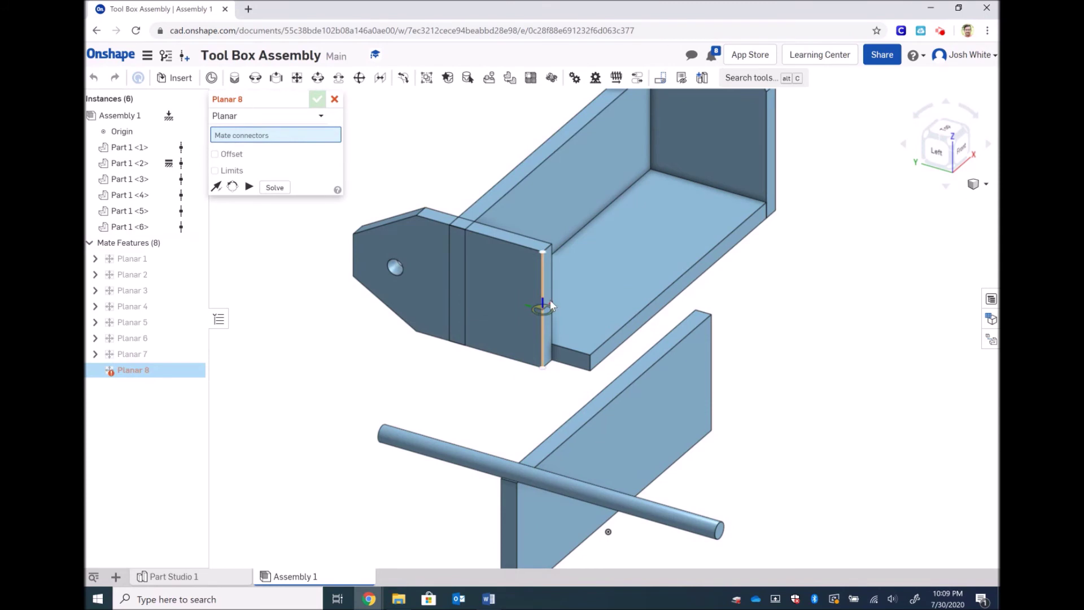
Seat end board Part 1 <4> flush on bottom board Part 1 <5> with Planar 8.
scroll(550, 299, up, 3)
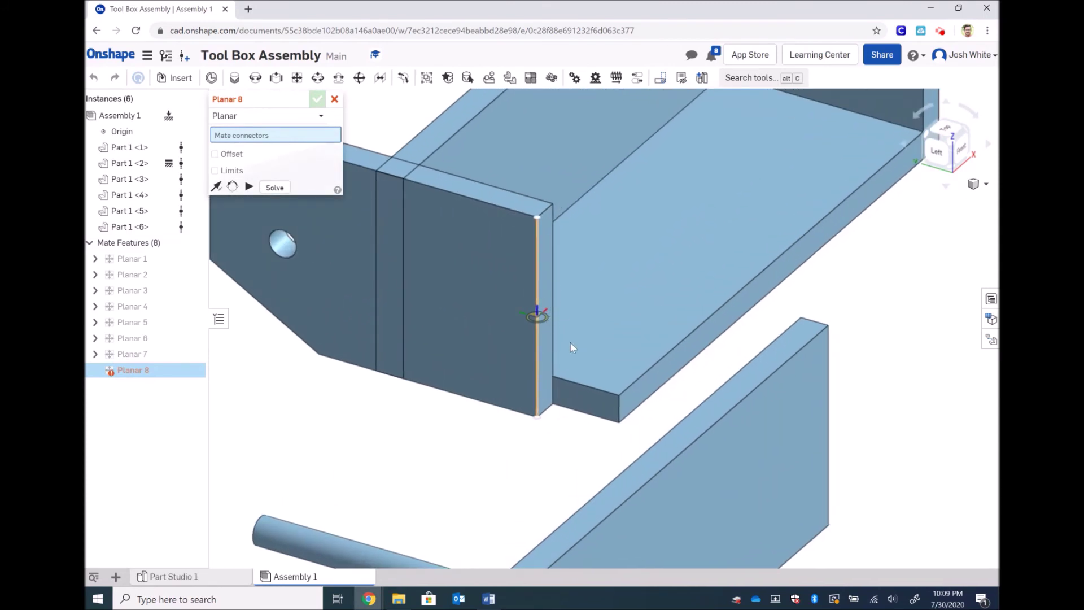
click(546, 314)
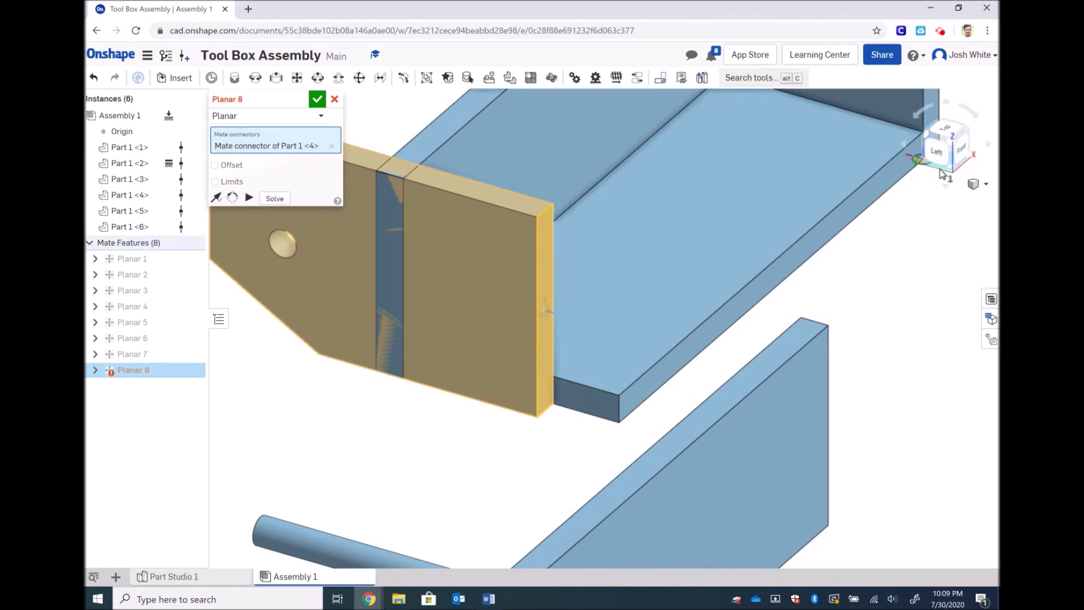
click(954, 171)
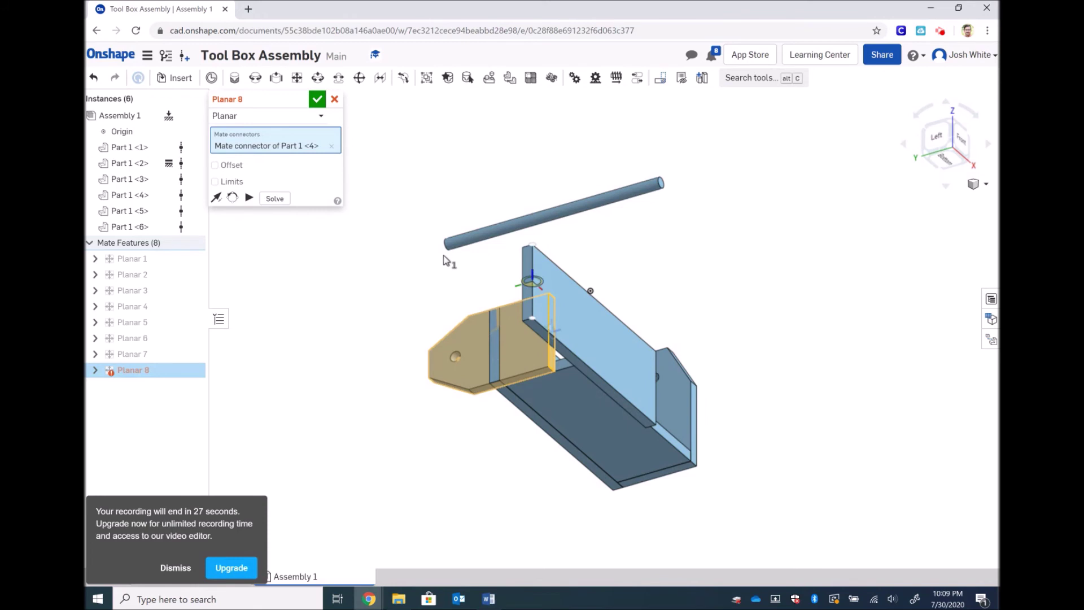
click(567, 411)
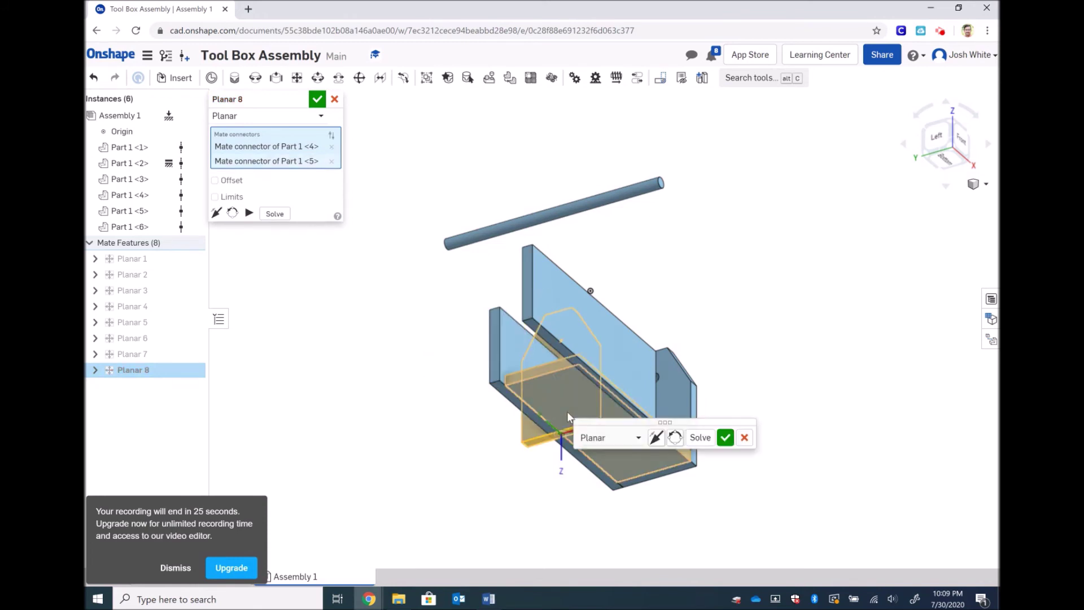
click(726, 437)
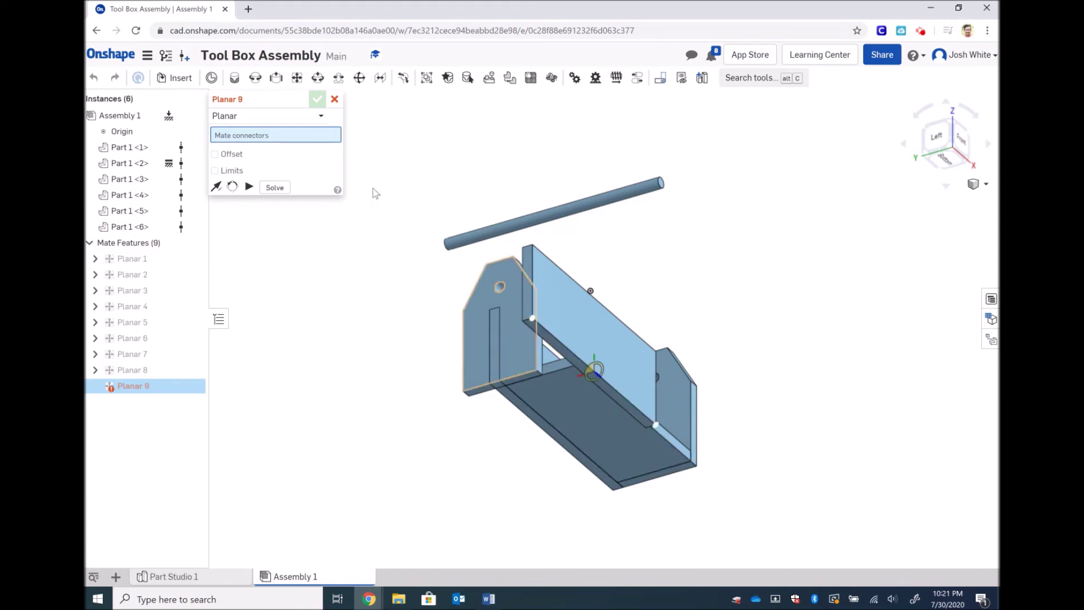
Cancel the unneeded mate and slide the left end plate back along its mate.
click(334, 98)
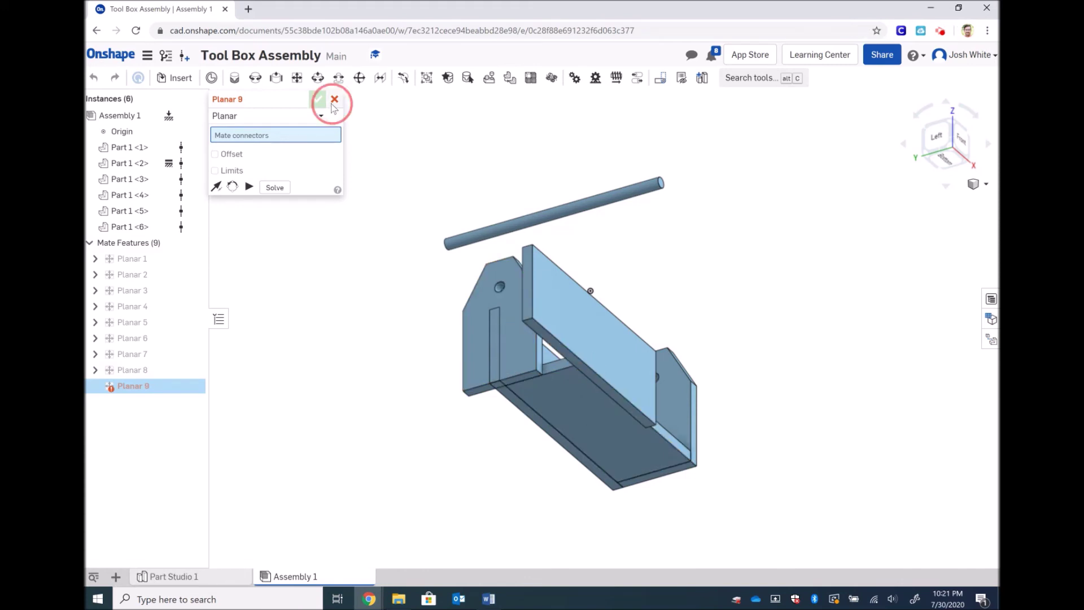
click(507, 318)
drag(540, 322, 564, 327)
click(423, 217)
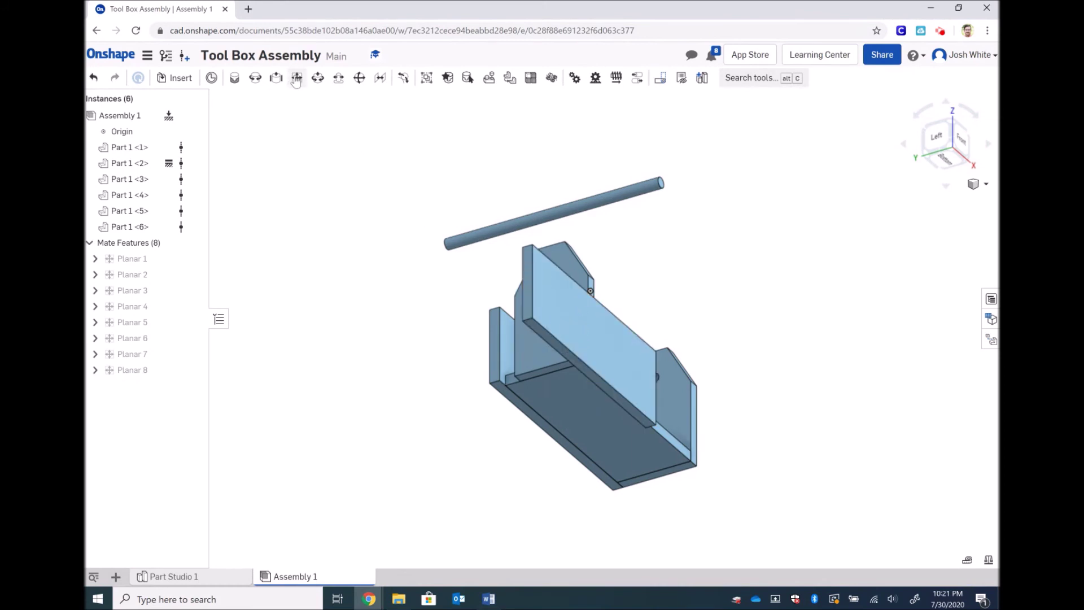
Mate side board Part 1 <2> flush against end board Part 1 <4> with Planar 9.
click(297, 77)
scroll(494, 301, up, 4)
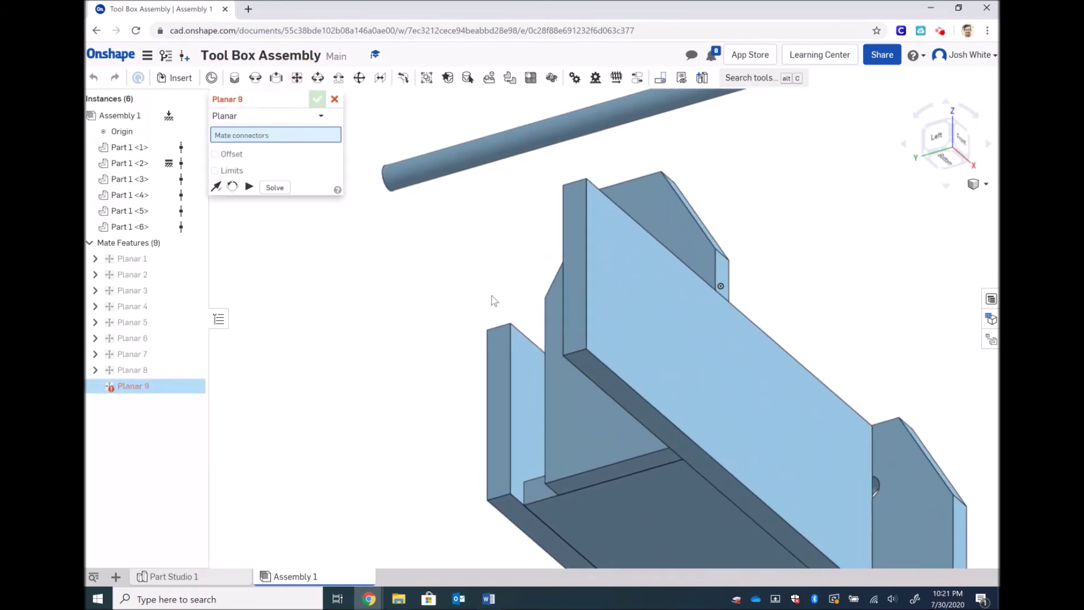
click(524, 388)
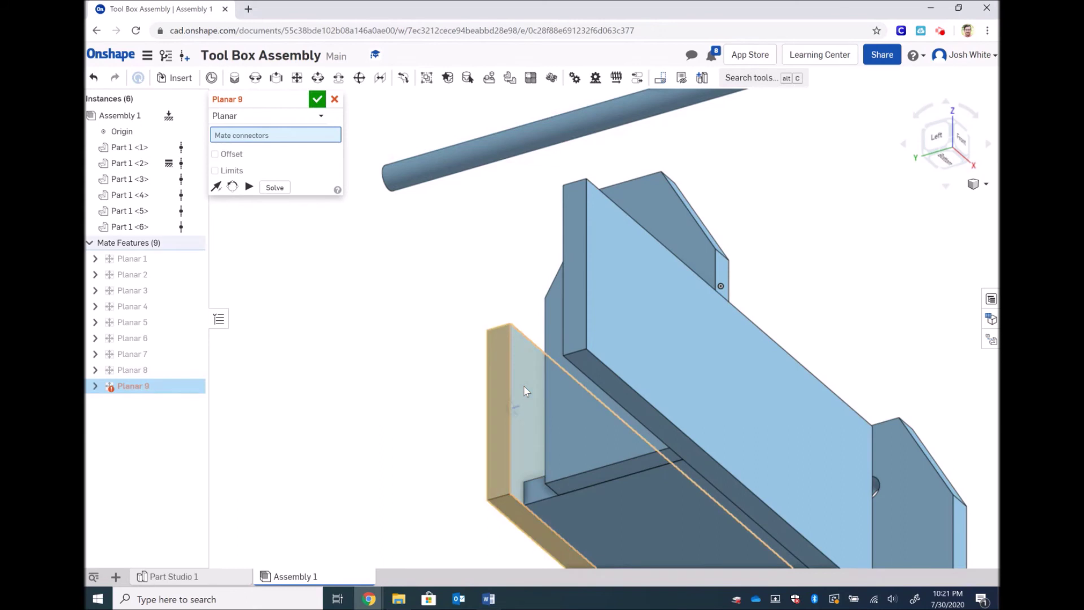
click(924, 130)
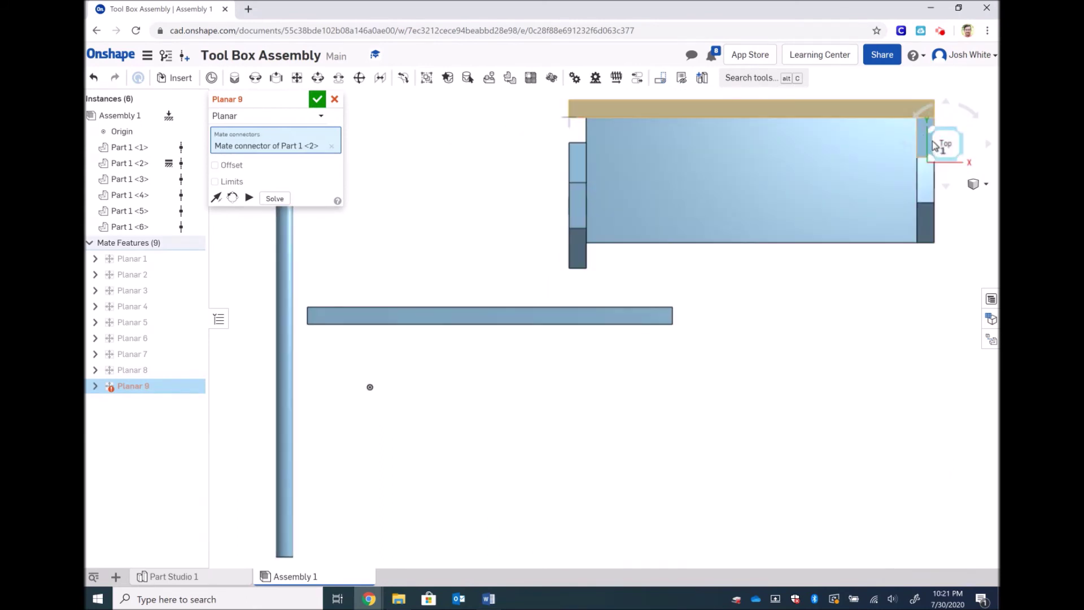
click(981, 184)
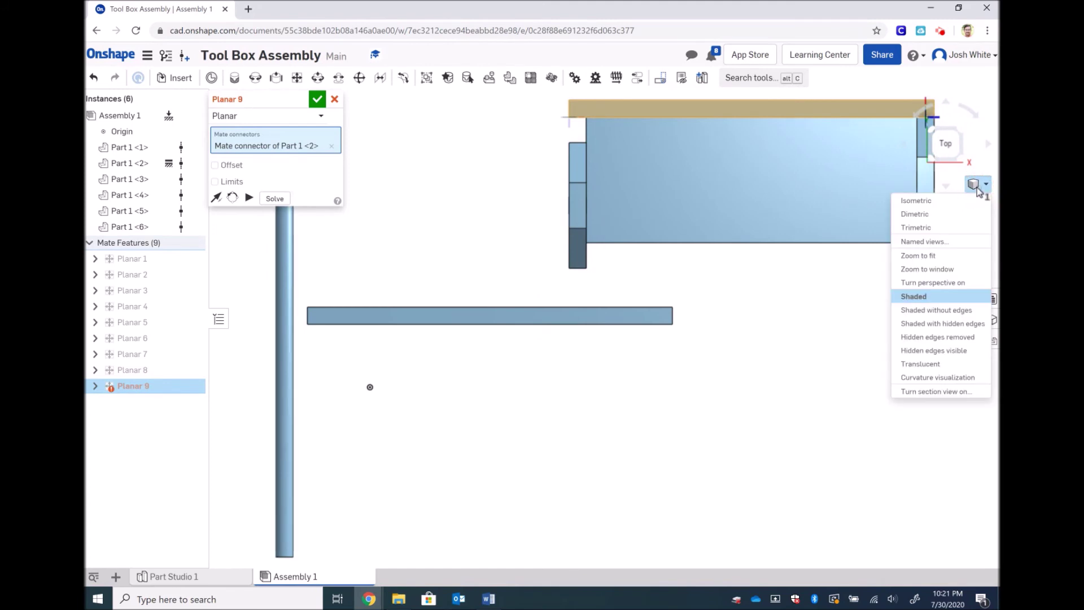
click(957, 207)
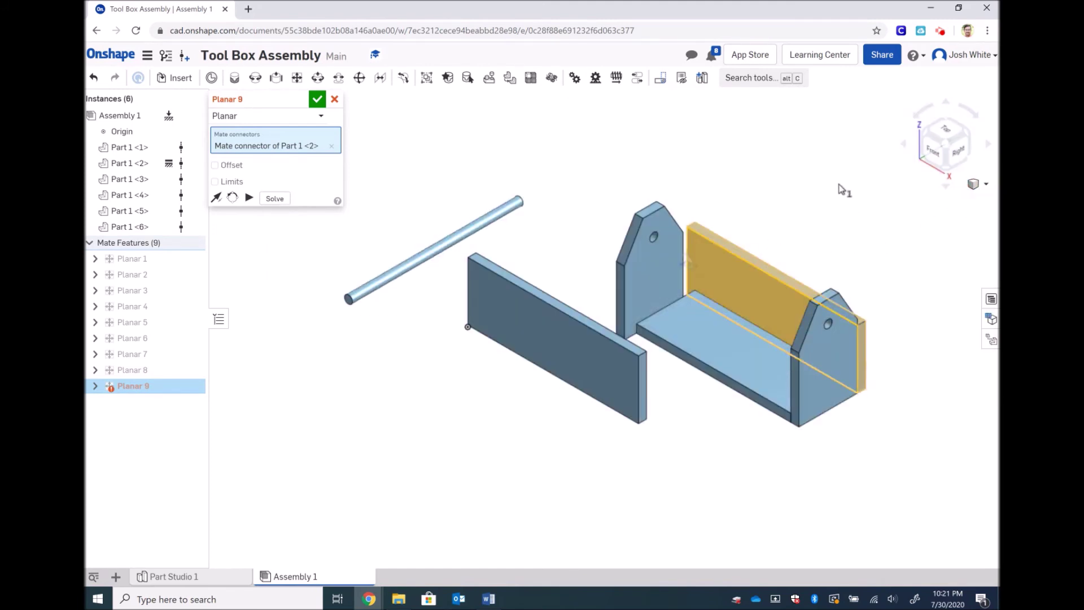
click(924, 138)
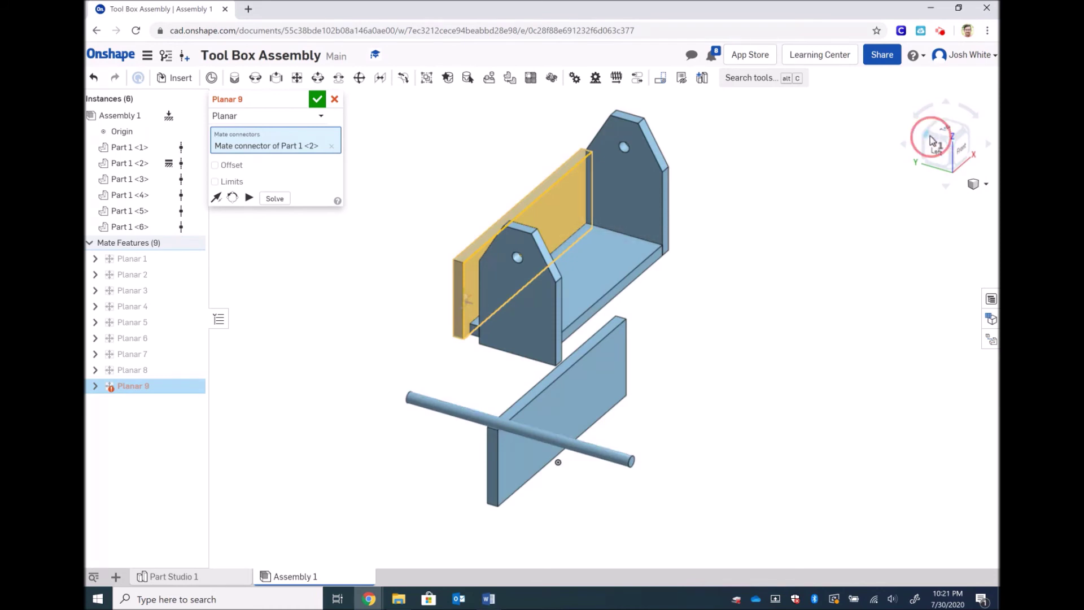
click(932, 140)
scroll(556, 363, up, 5)
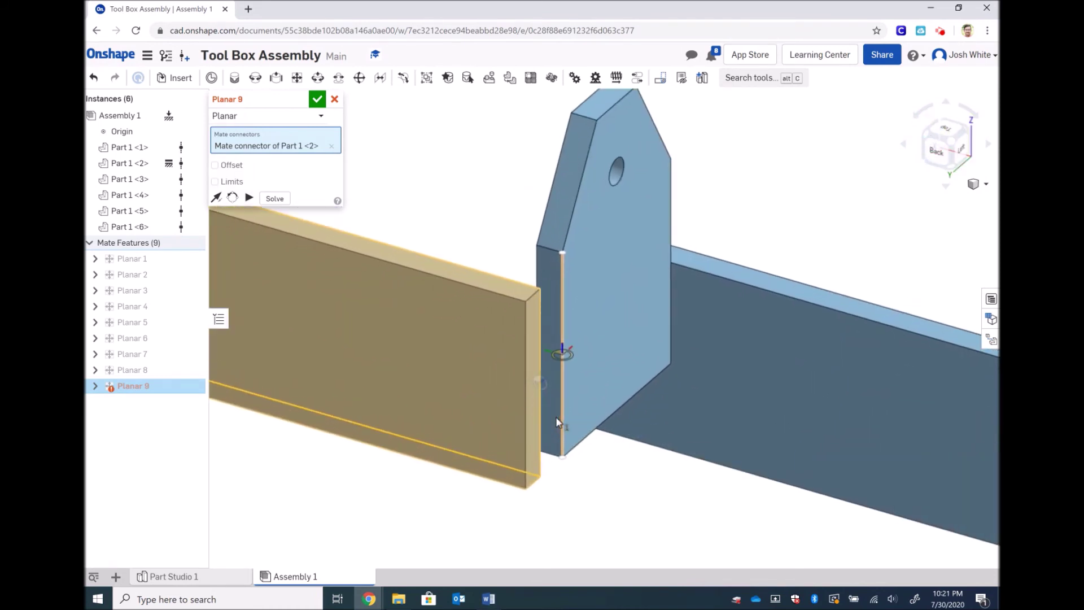
scroll(557, 421, up, 1)
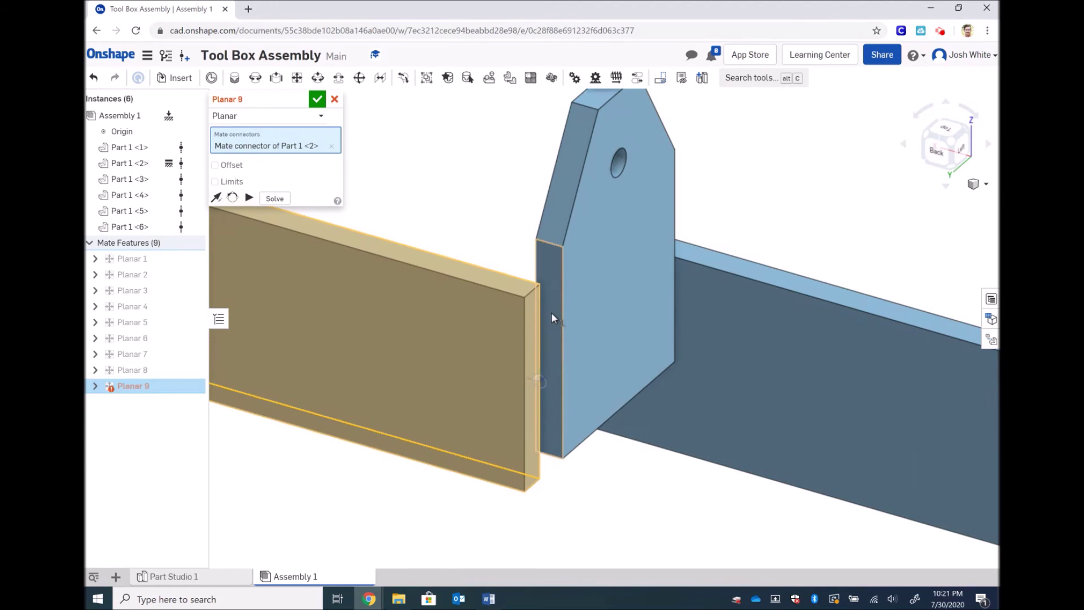
click(551, 313)
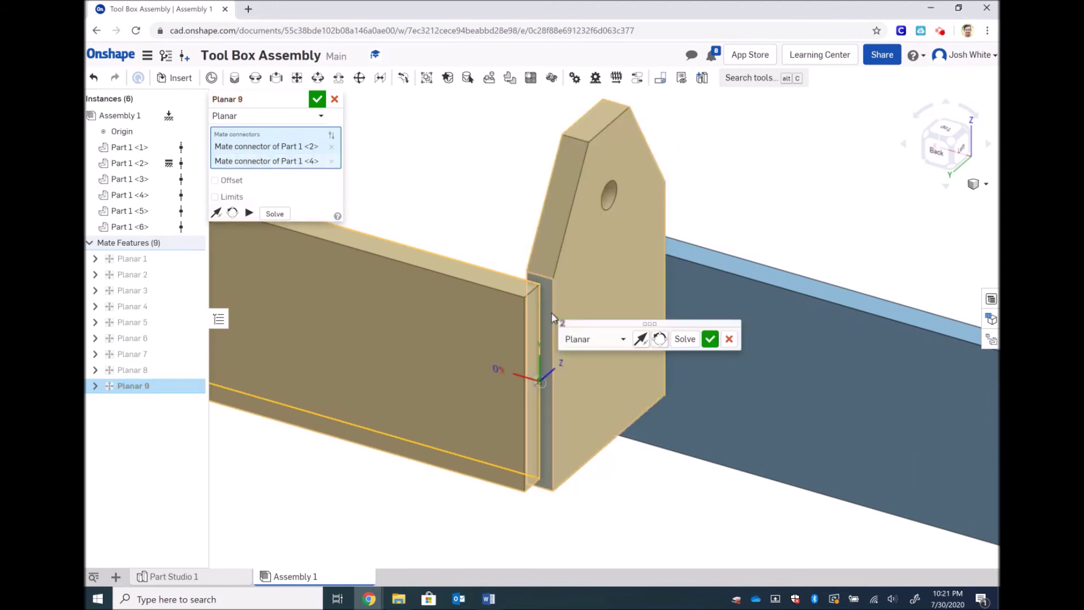
click(710, 339)
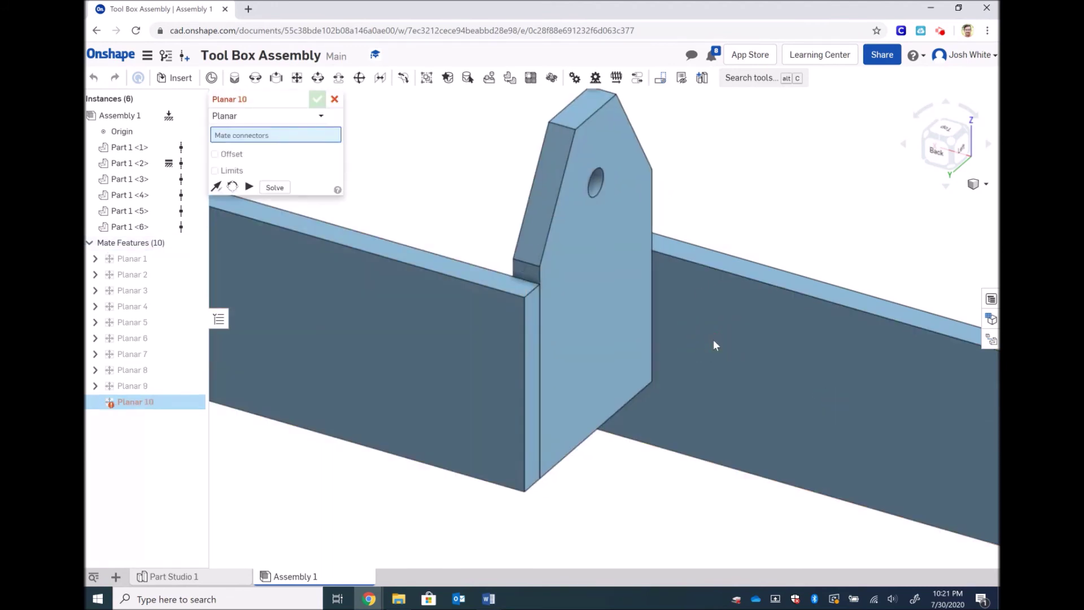
Discard the extra empty mate and restore the isometric view of the toolbox.
click(334, 99)
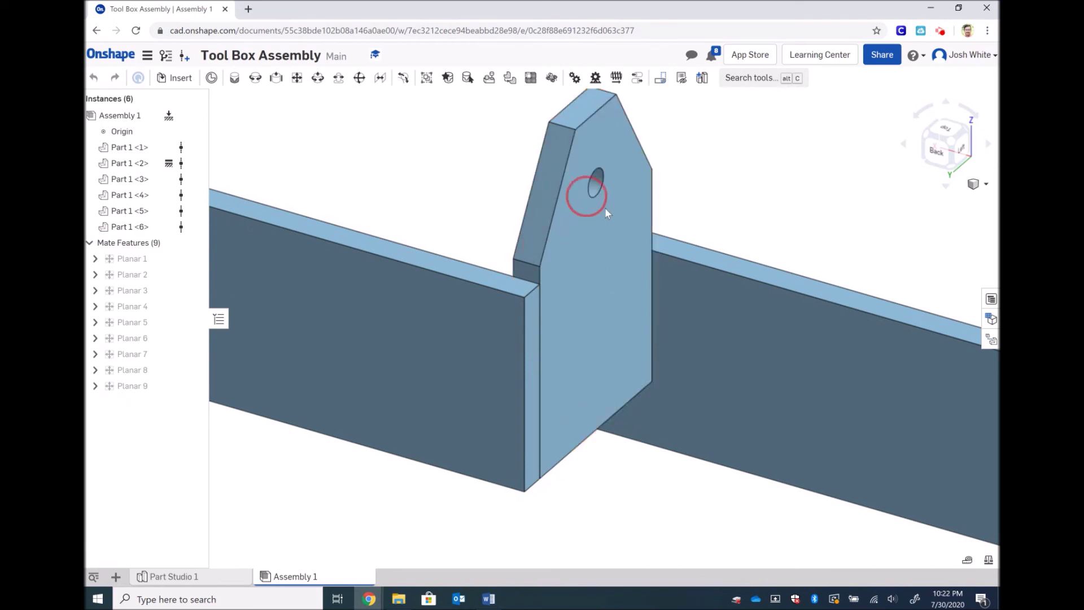
click(528, 294)
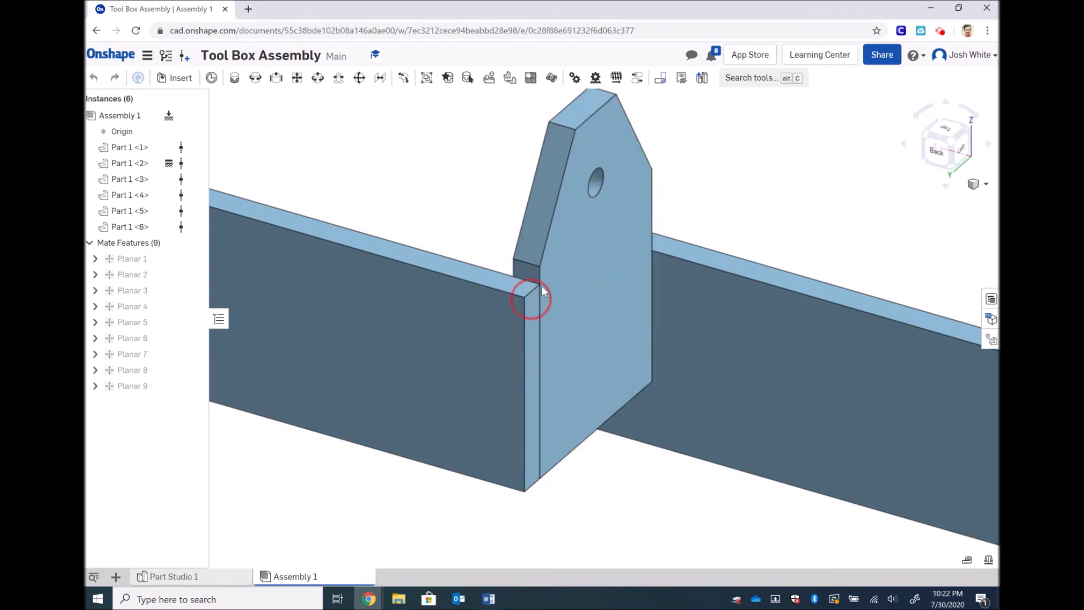
click(983, 184)
click(954, 198)
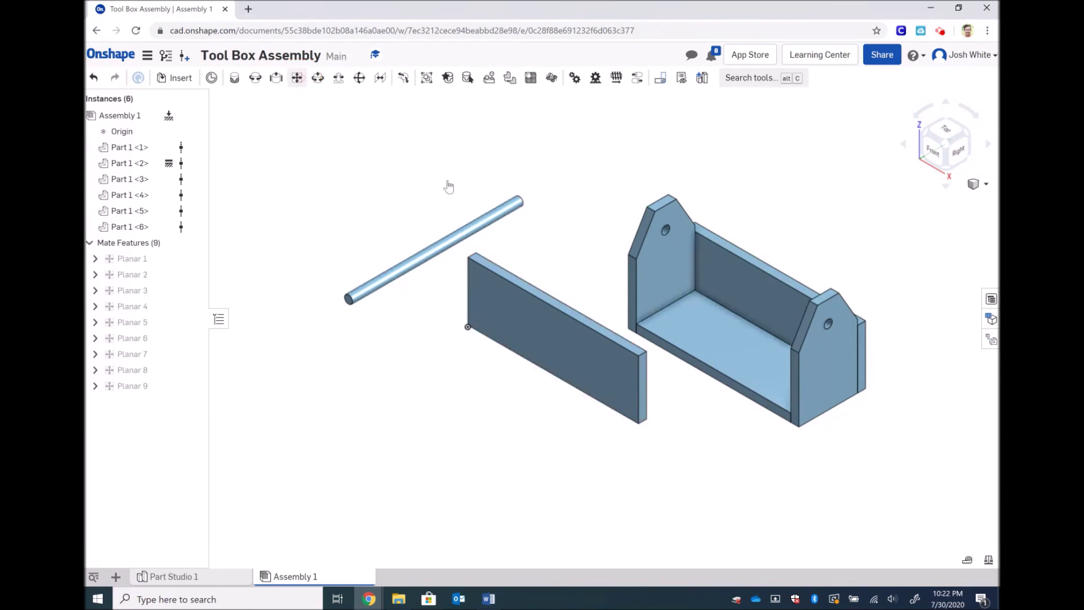
scroll(577, 283, up, 3)
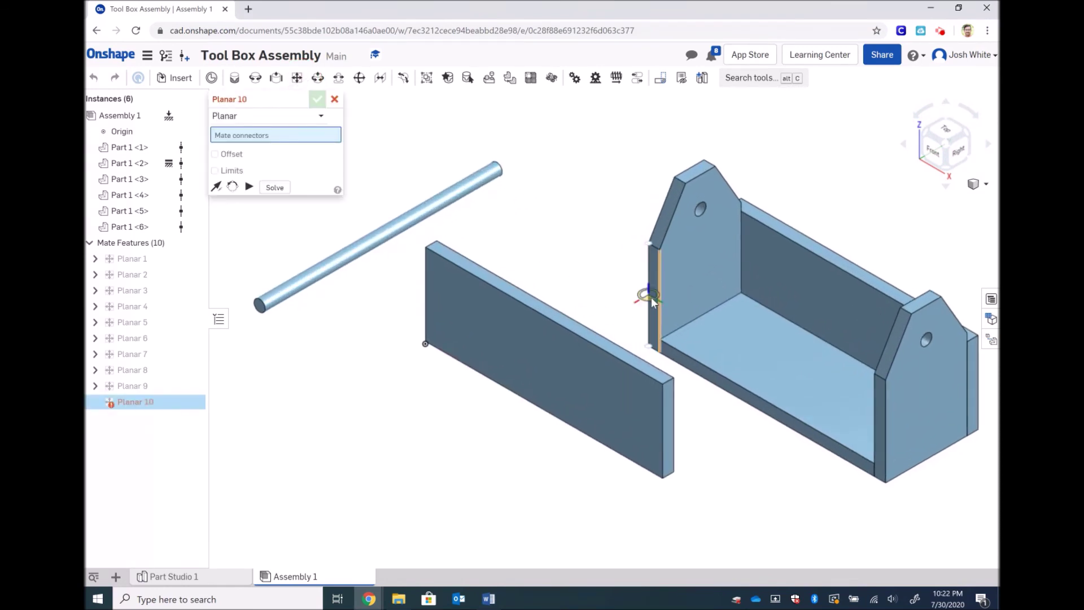
scroll(658, 298, up, 4)
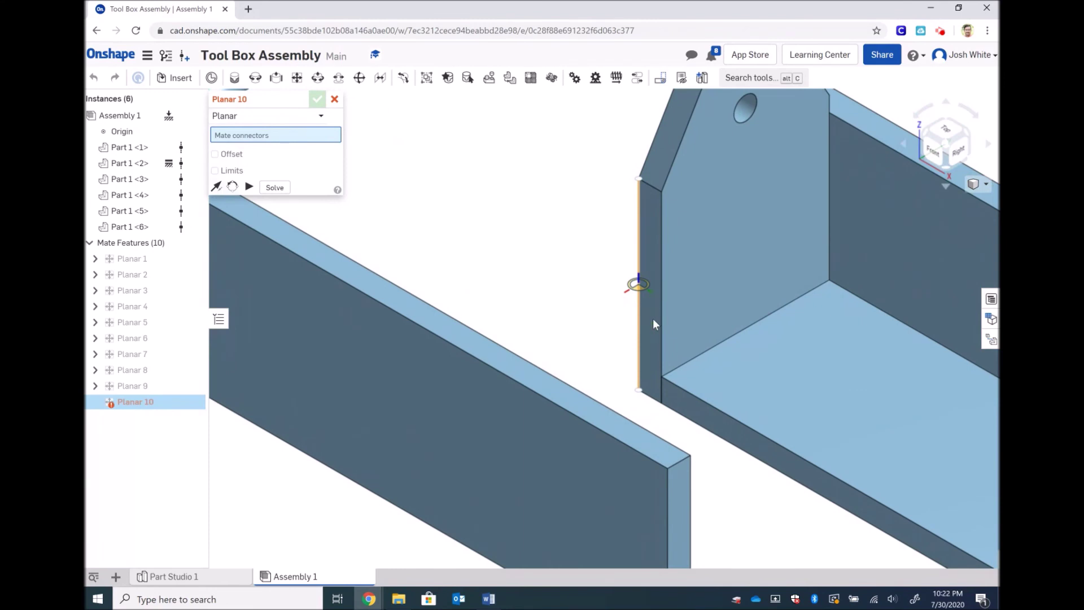
Mate front board Part 1 <1> to end board Part 1 <4>, flipping the primary axis.
click(654, 285)
click(654, 285)
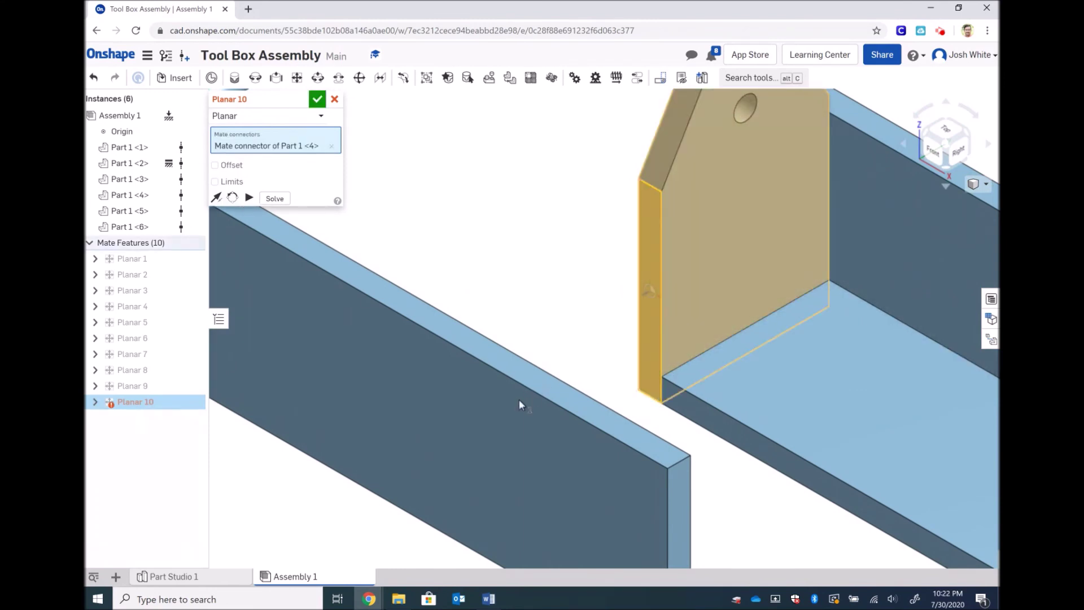
click(489, 428)
scroll(488, 428, down, 3)
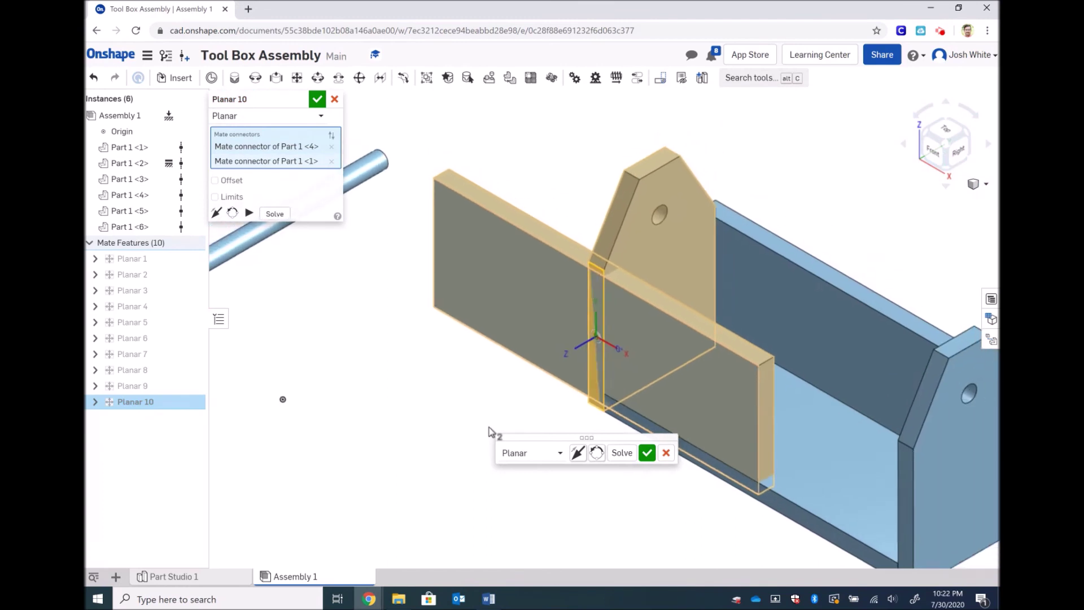
click(577, 452)
click(647, 453)
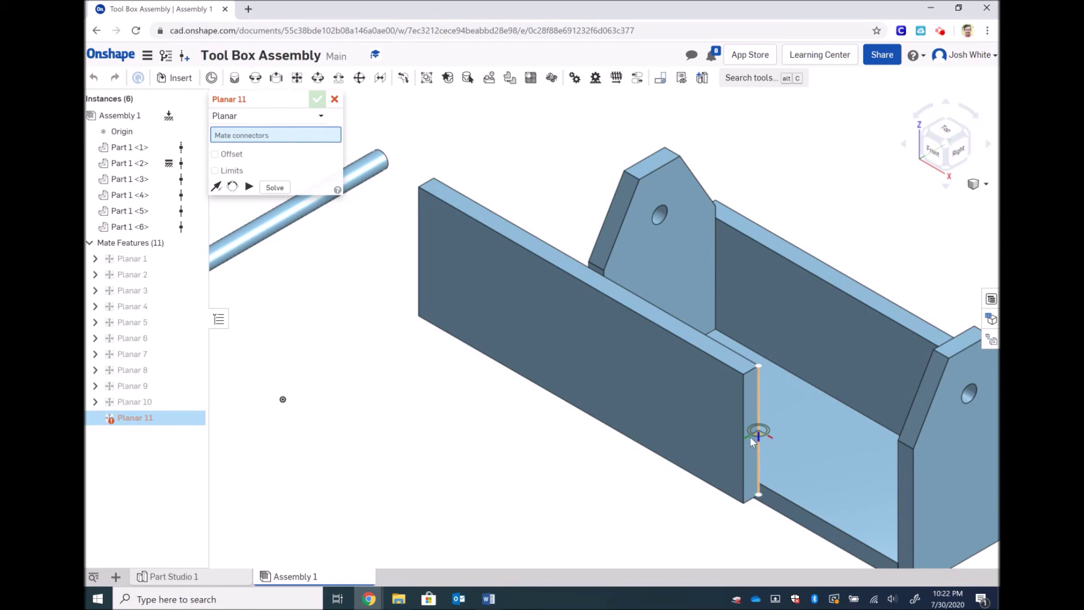
Seat the board end against the end panel with planar mate Planar 11.
scroll(750, 436, up, 3)
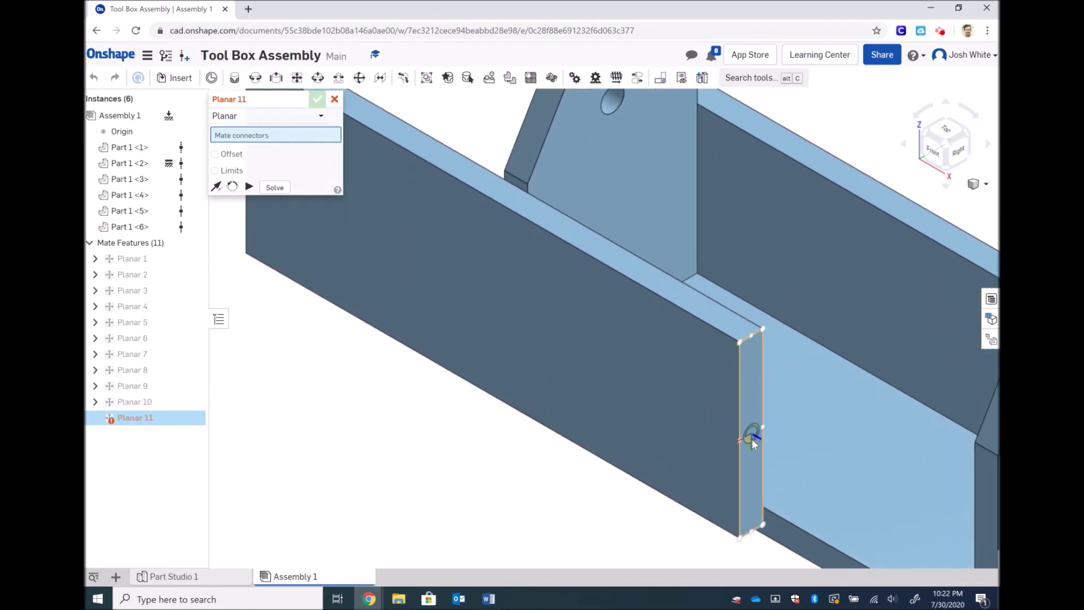
click(751, 439)
scroll(751, 439, down, 6)
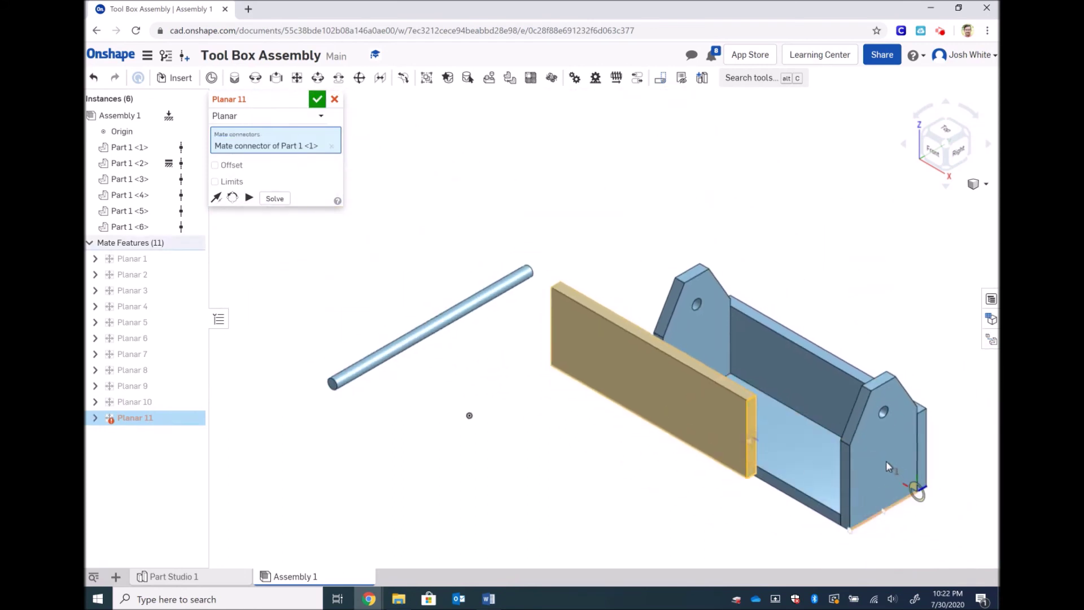
click(871, 455)
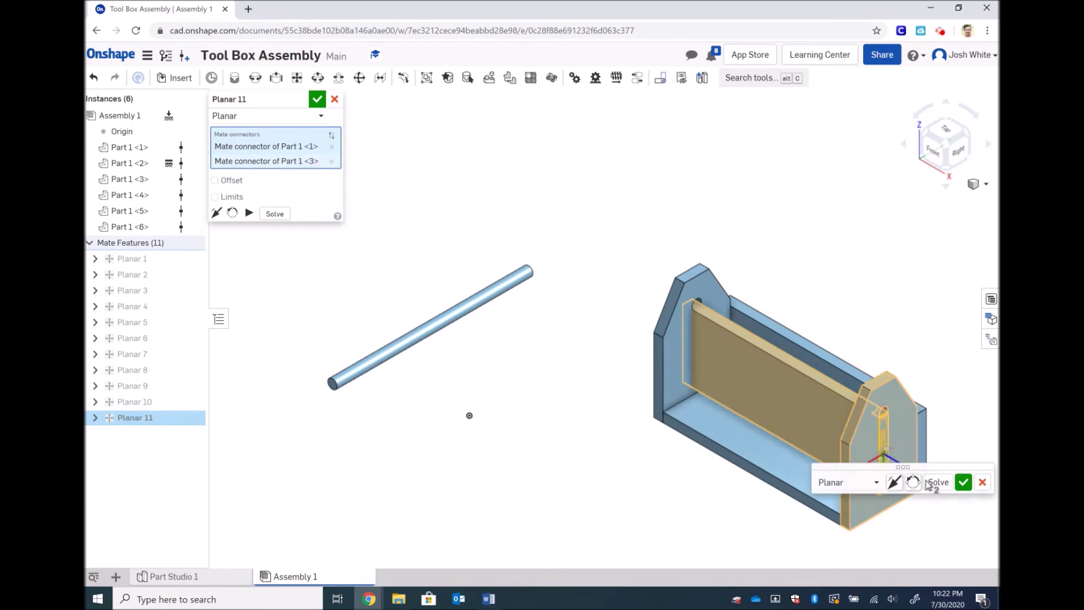
click(963, 481)
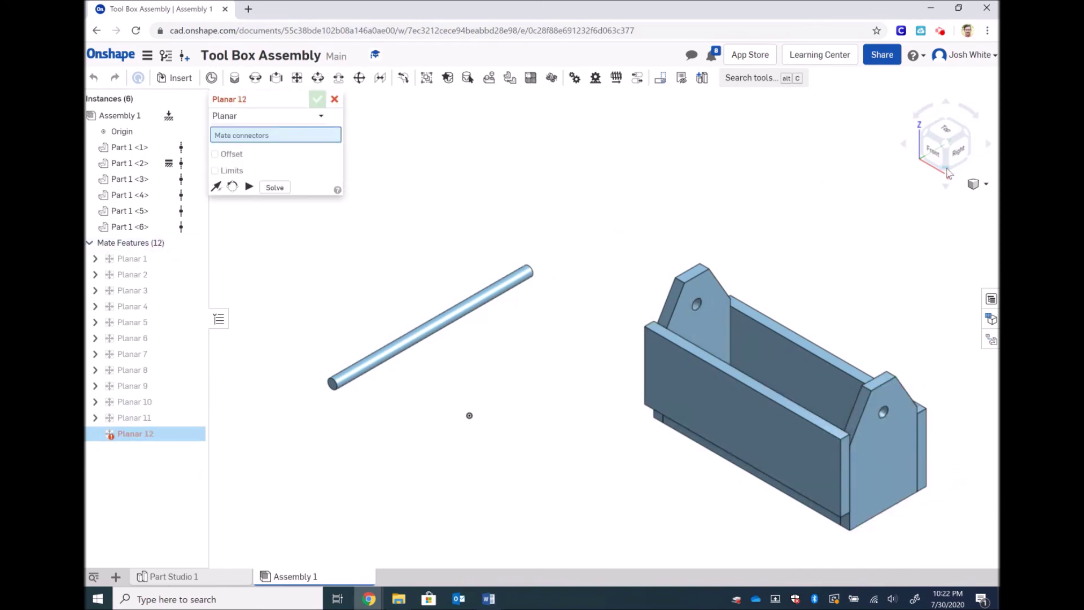
Join bottom board Part 1 <5> to side board Part 1 <1> with Planar 12.
click(948, 173)
scroll(846, 418, up, 5)
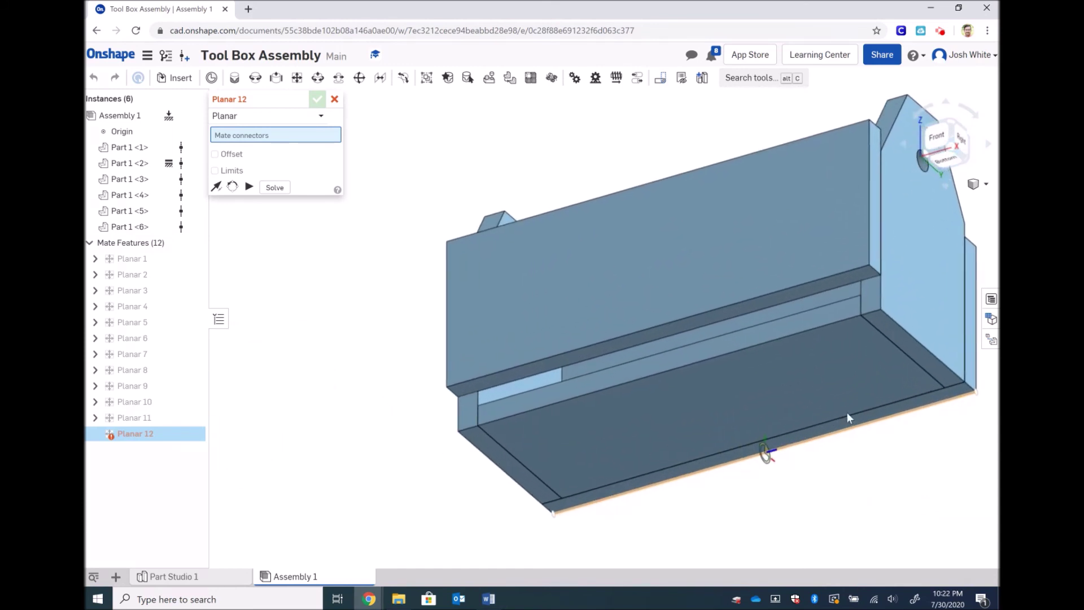
click(811, 373)
scroll(689, 262, up, 5)
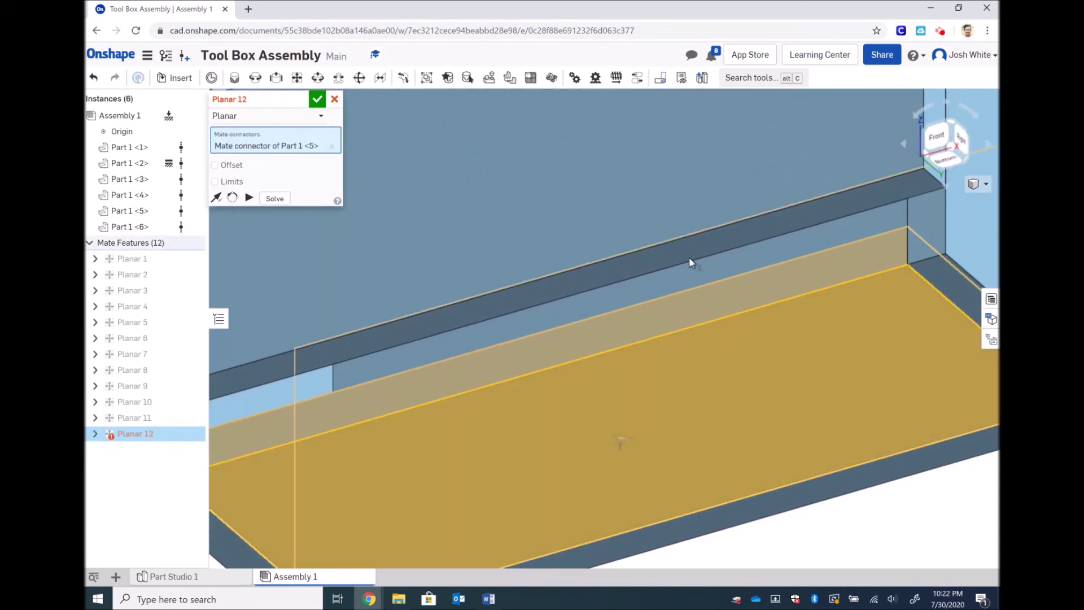
click(682, 253)
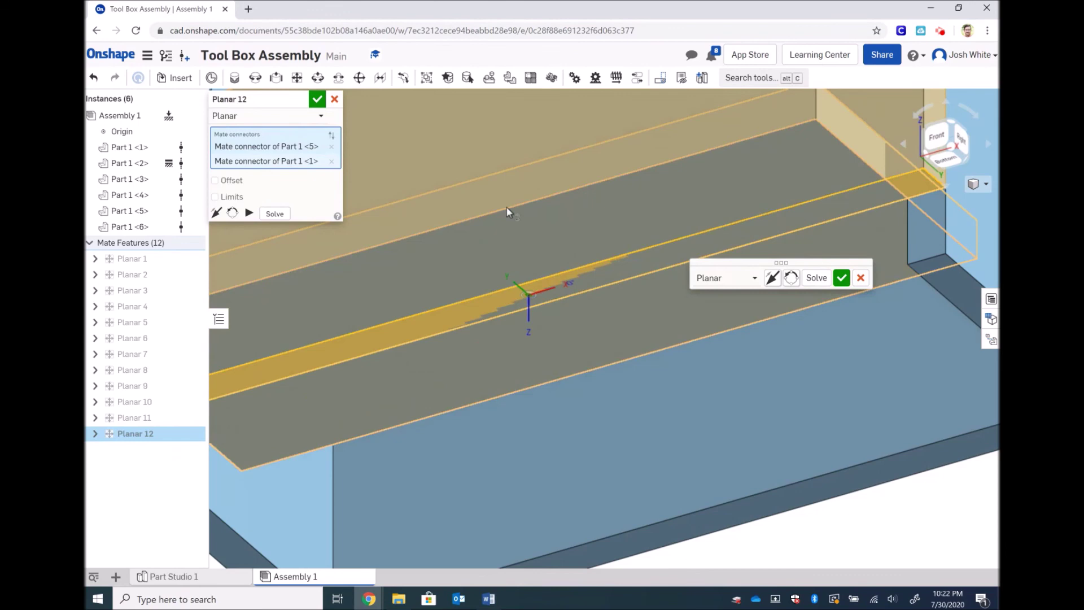
click(317, 100)
scroll(696, 286, up, 3)
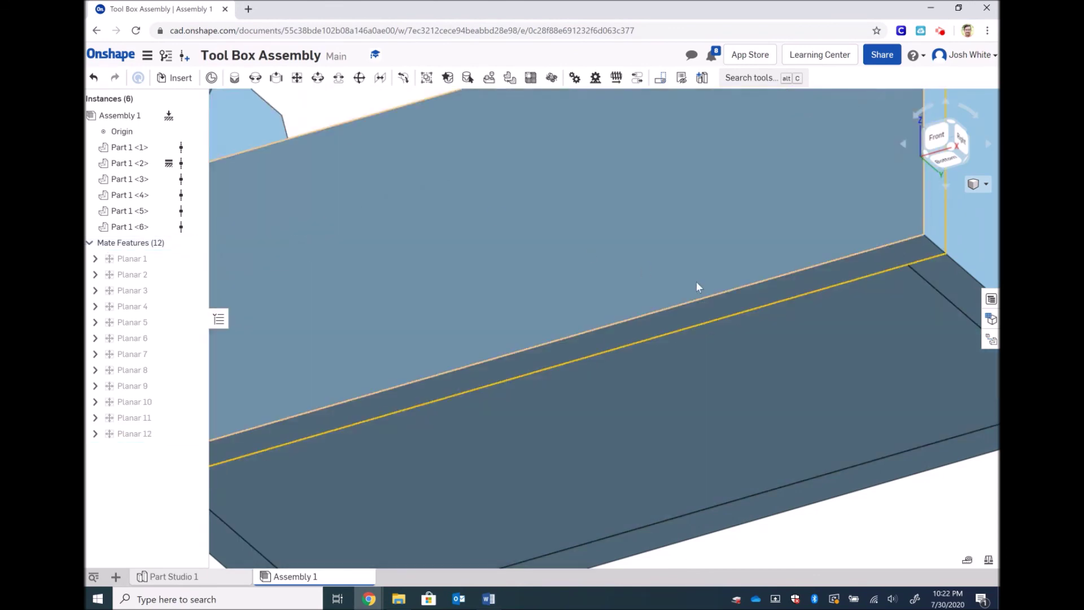
click(983, 184)
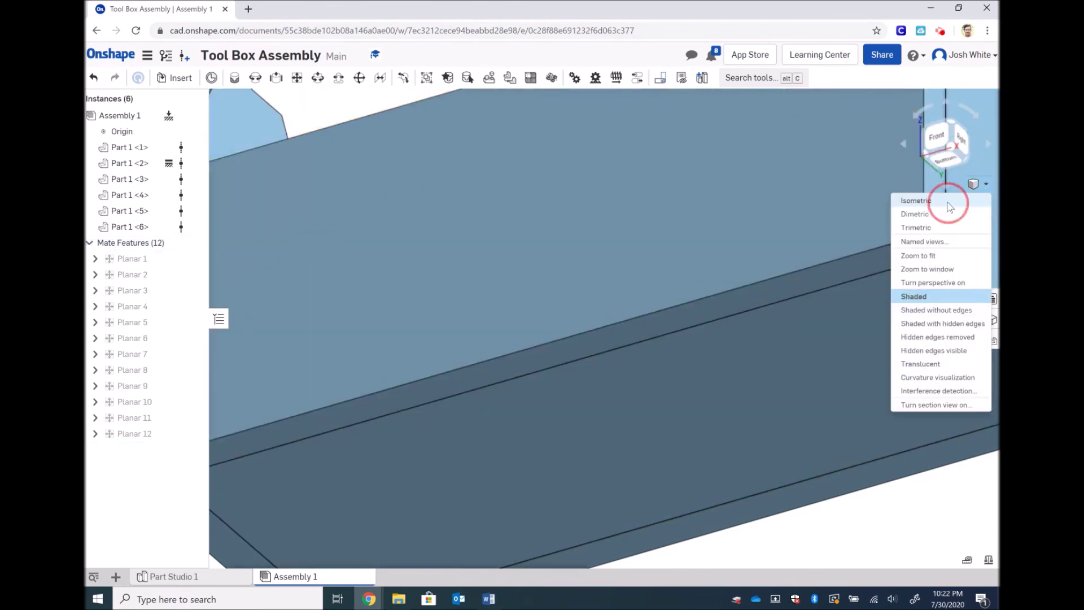
click(949, 205)
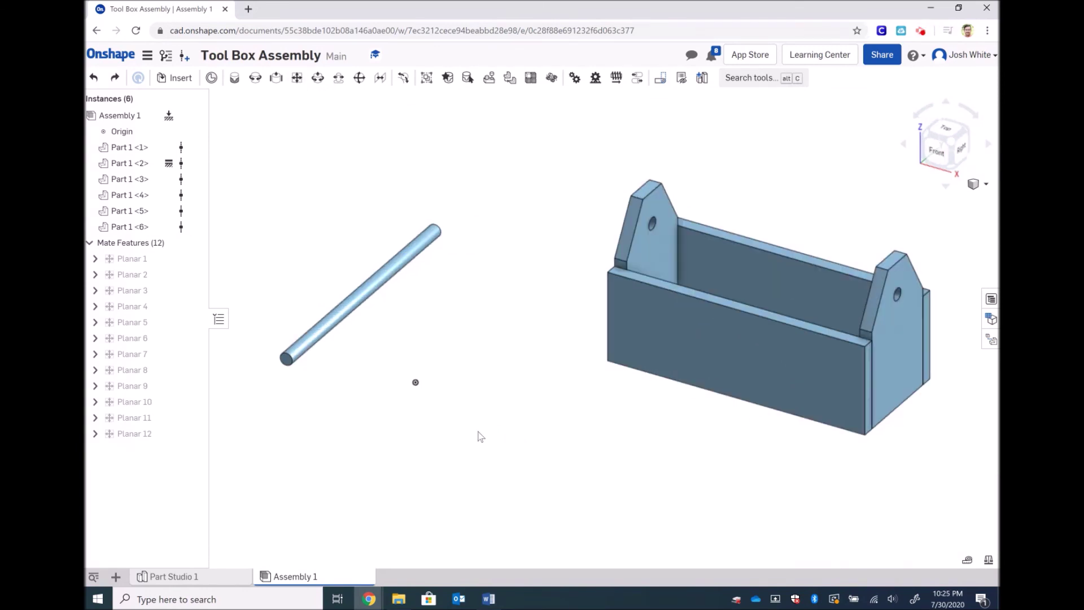
Add Slider 1 running dowel Part 1 <6> through end board Part 1 <3>'s hole.
click(275, 79)
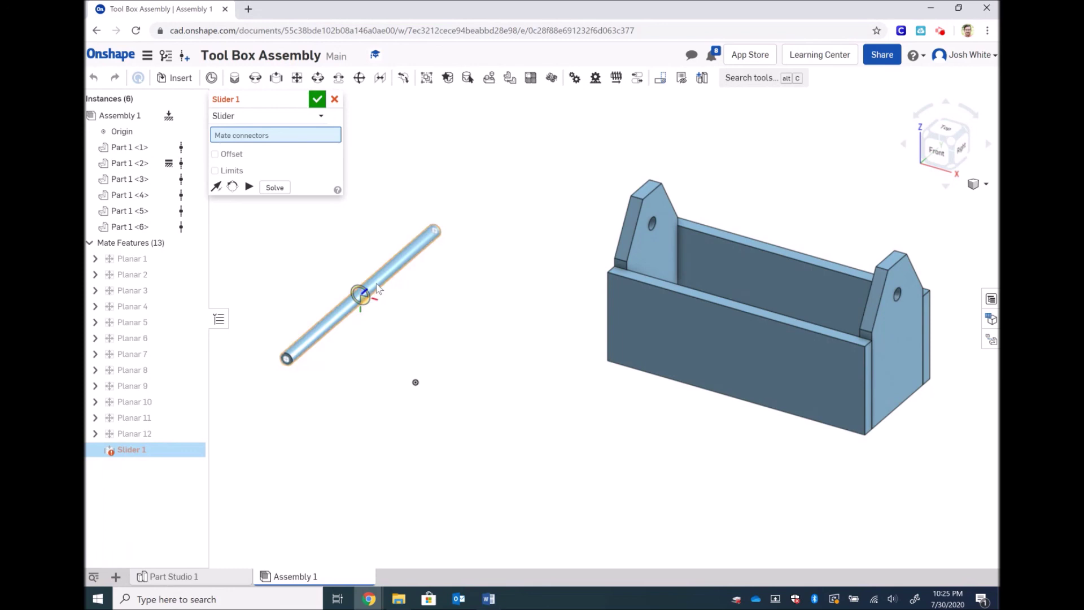
click(362, 294)
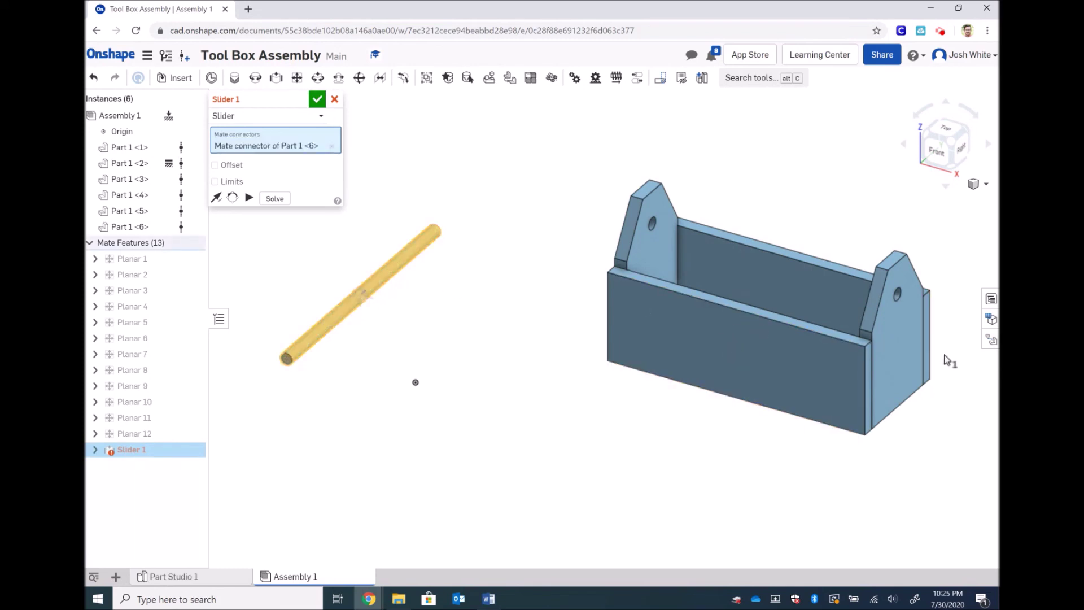
scroll(931, 361, up, 5)
scroll(947, 360, up, 3)
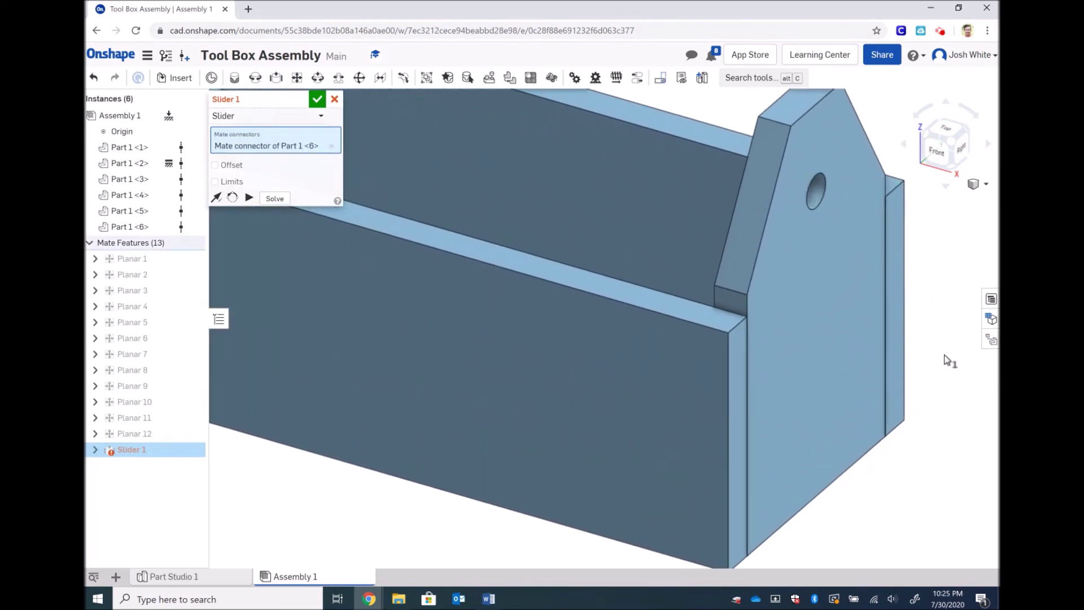
click(820, 193)
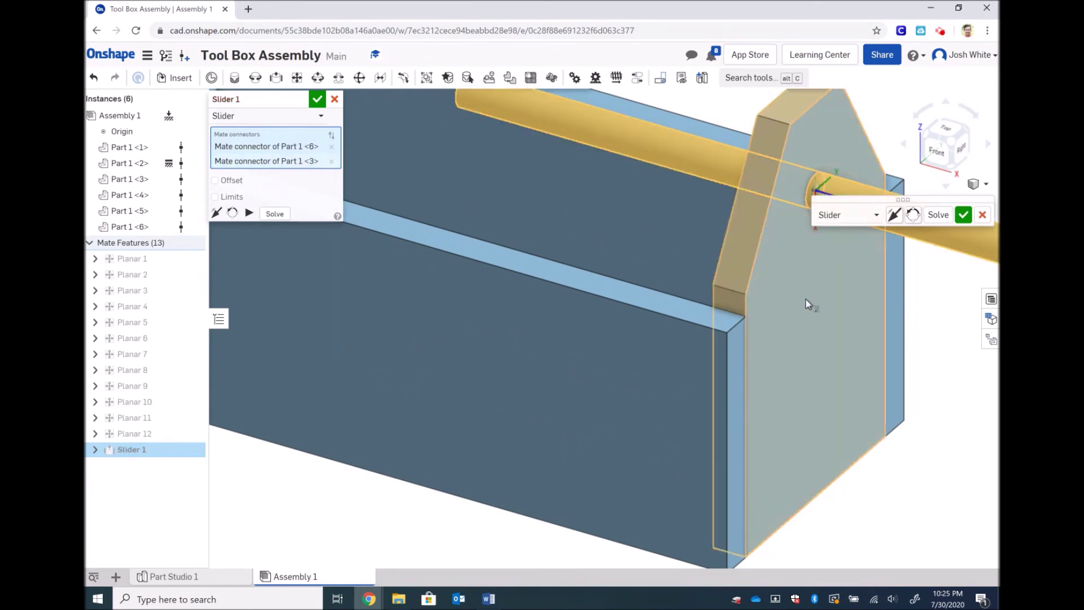
click(963, 214)
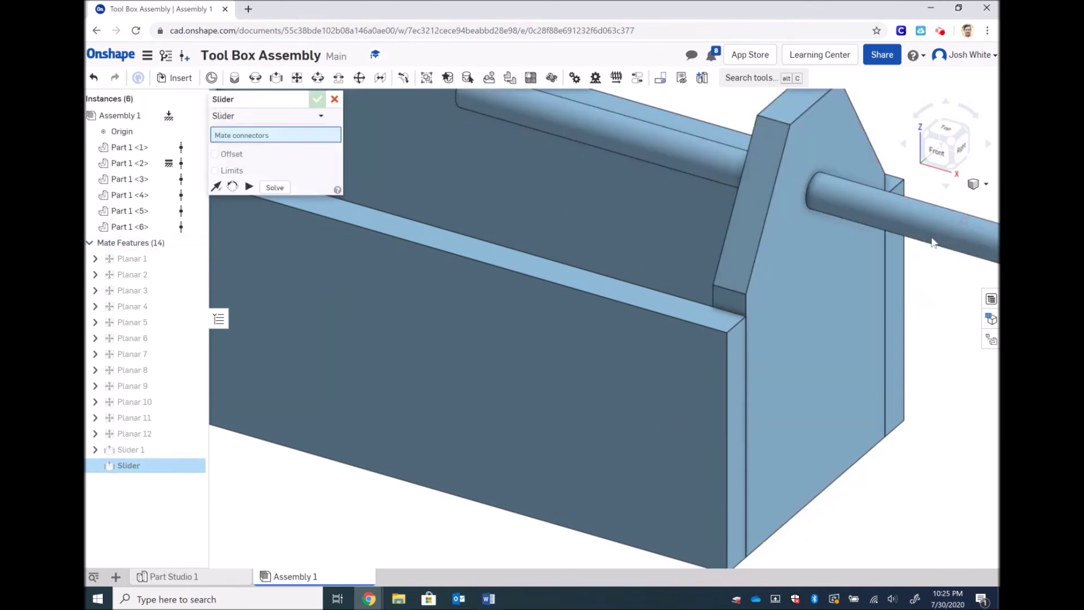
scroll(859, 292, down, 5)
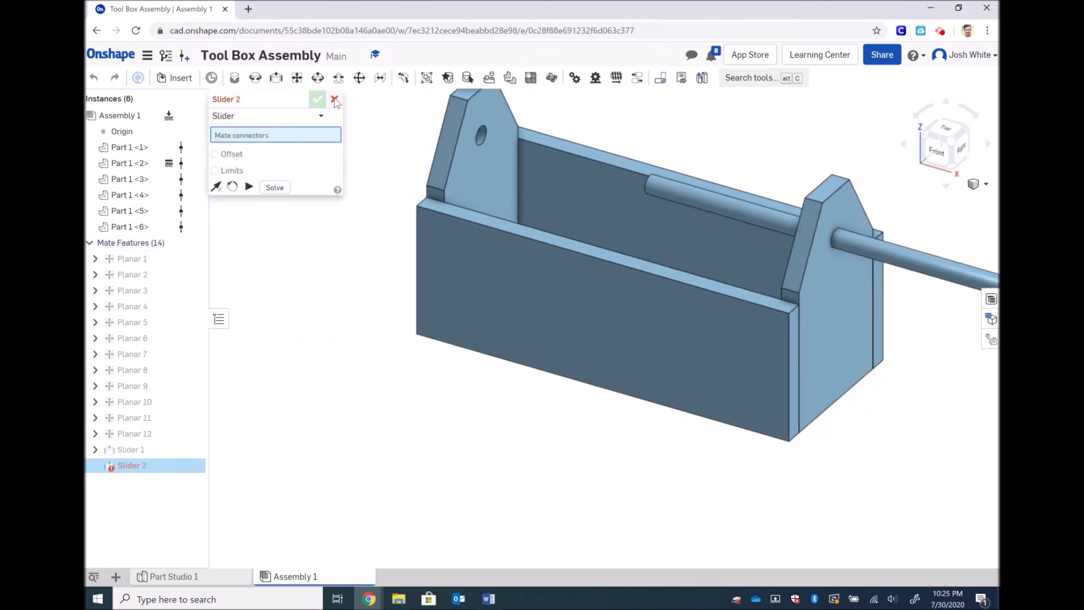
click(334, 100)
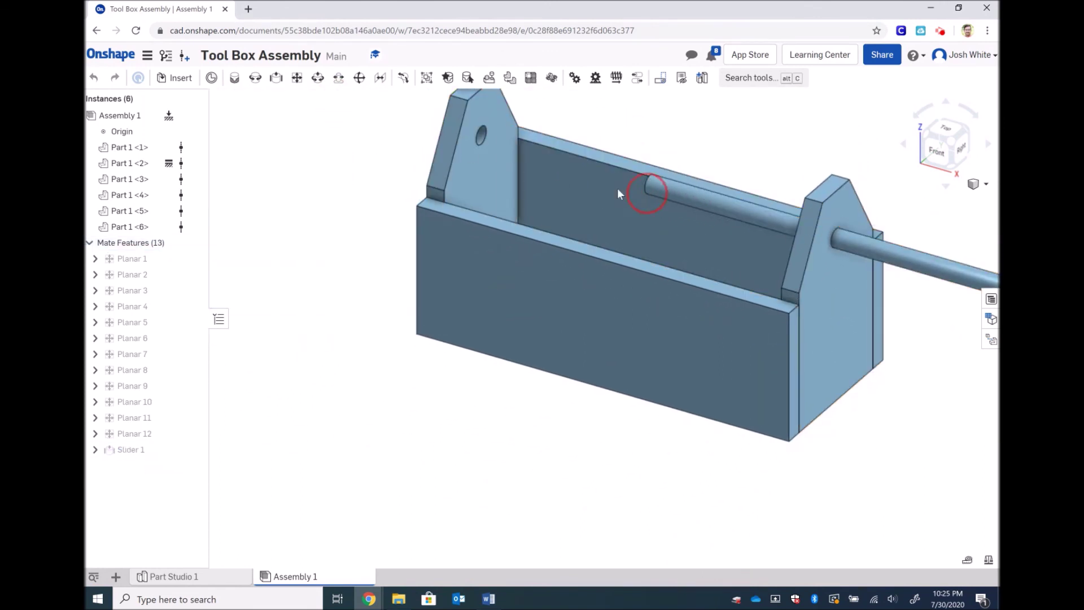
Slide the dowel between the end boards and fix its end to Part 1 <3> with Planar 13.
drag(617, 191, 578, 182)
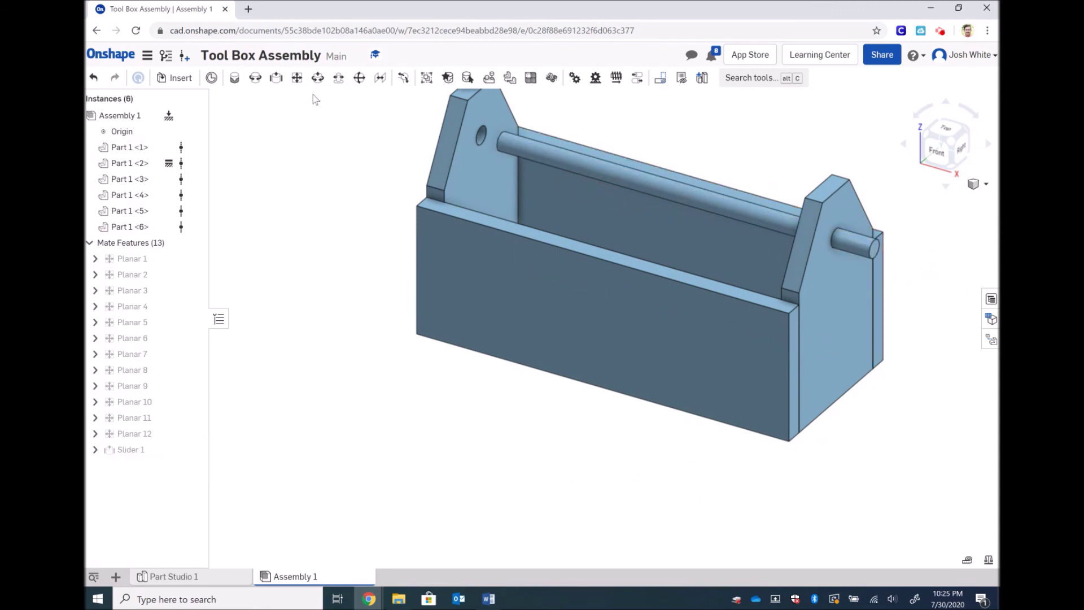
click(297, 78)
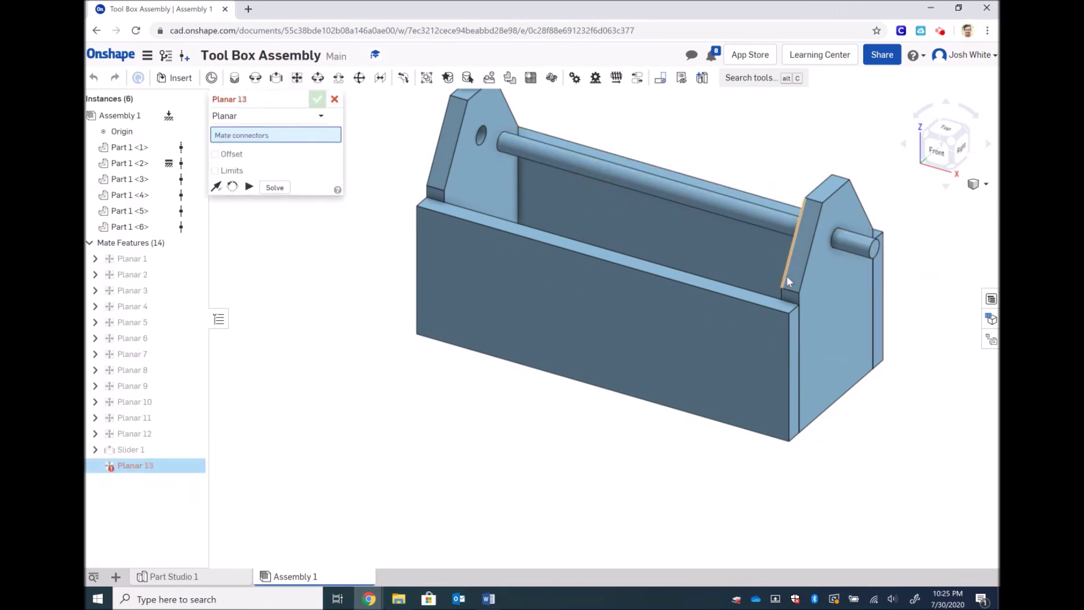
scroll(909, 244, down, 5)
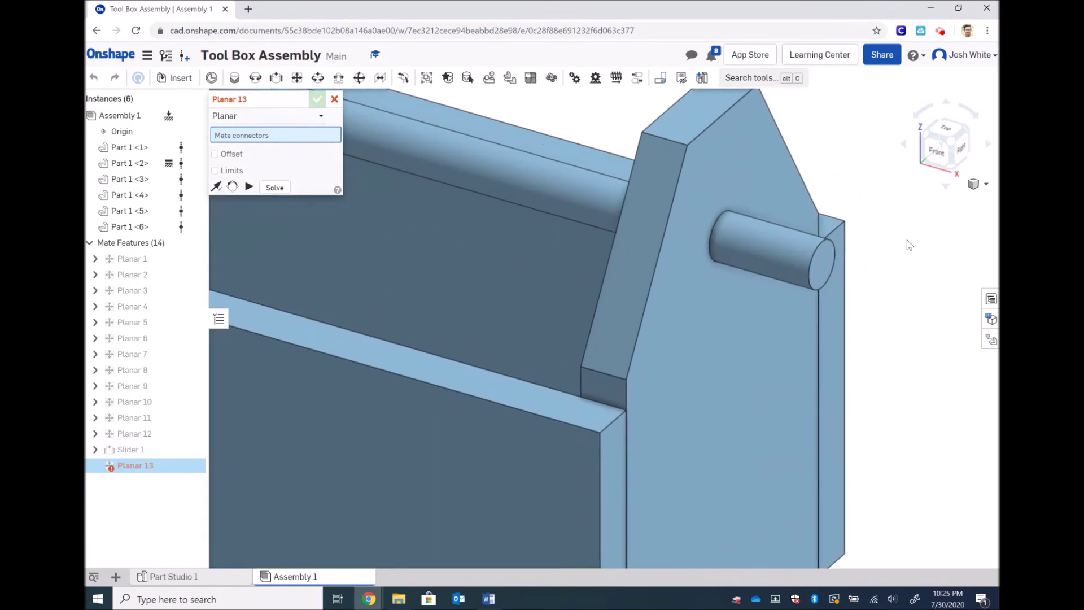
click(821, 263)
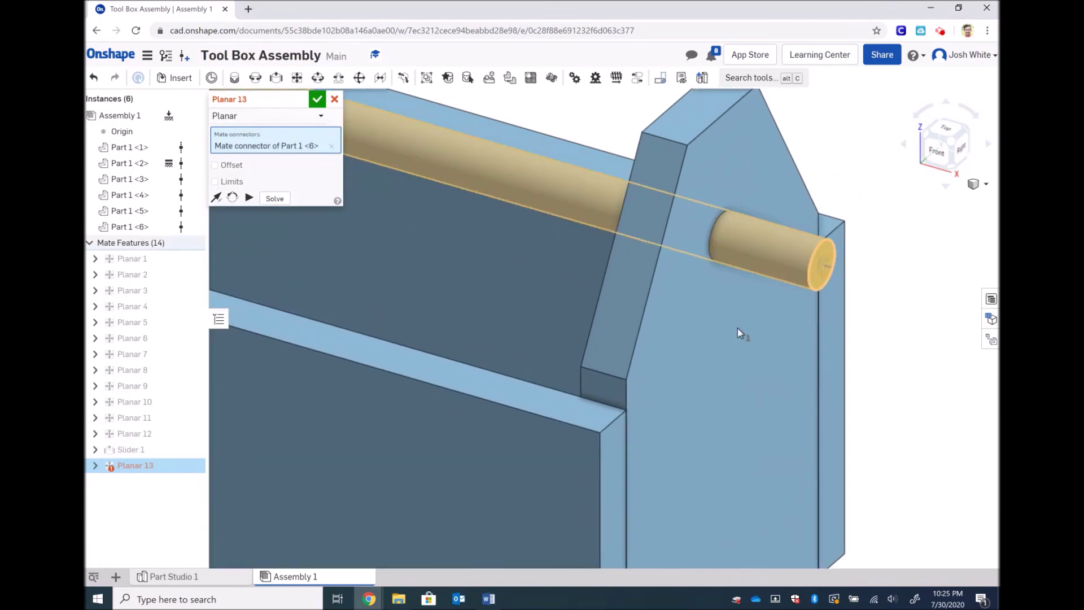
click(724, 335)
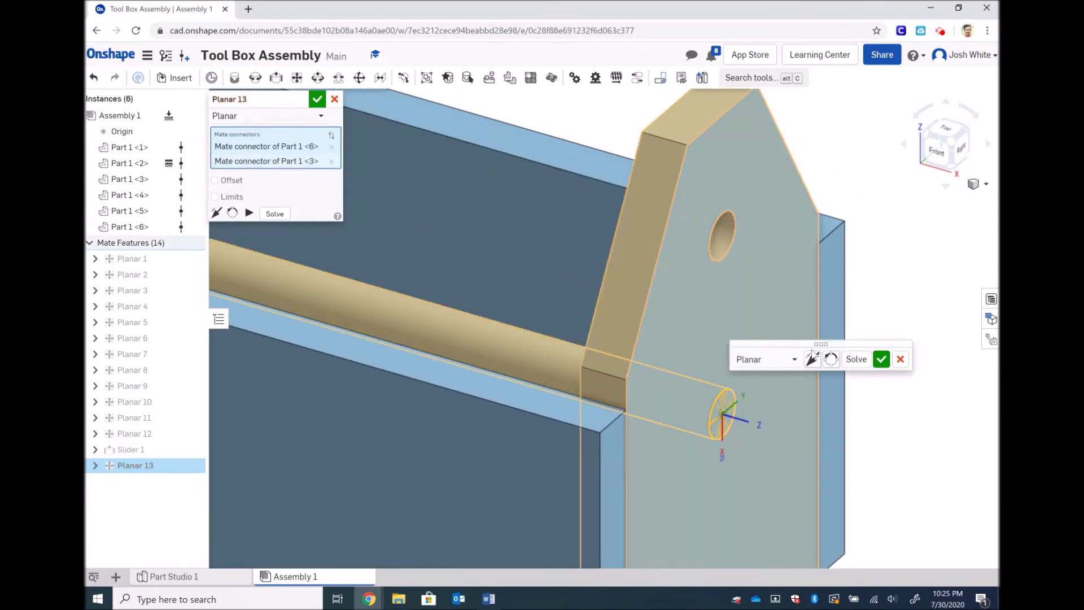
click(882, 360)
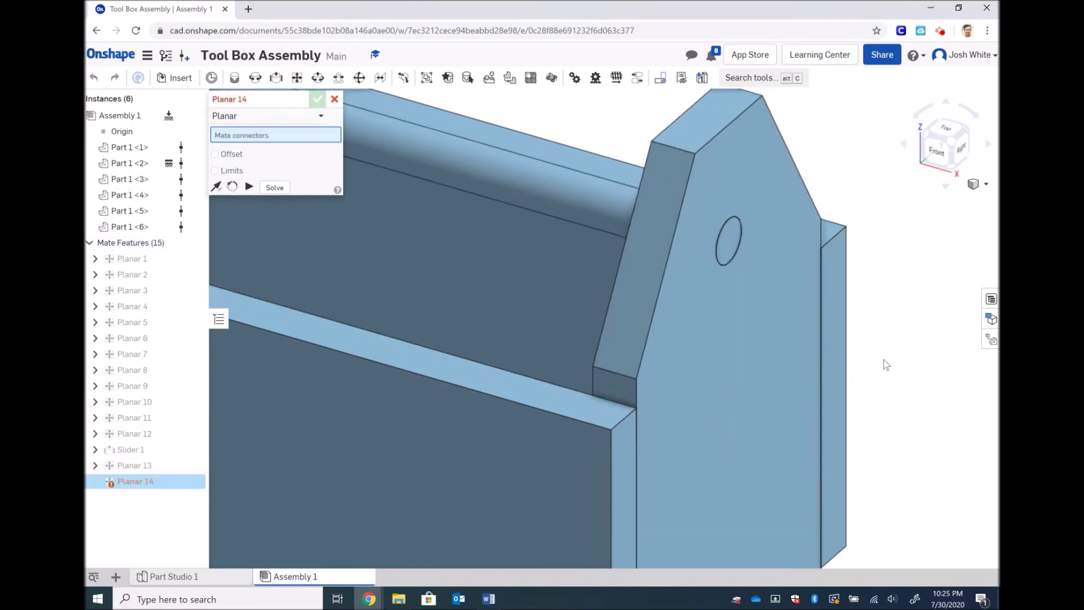
scroll(882, 360, up, 5)
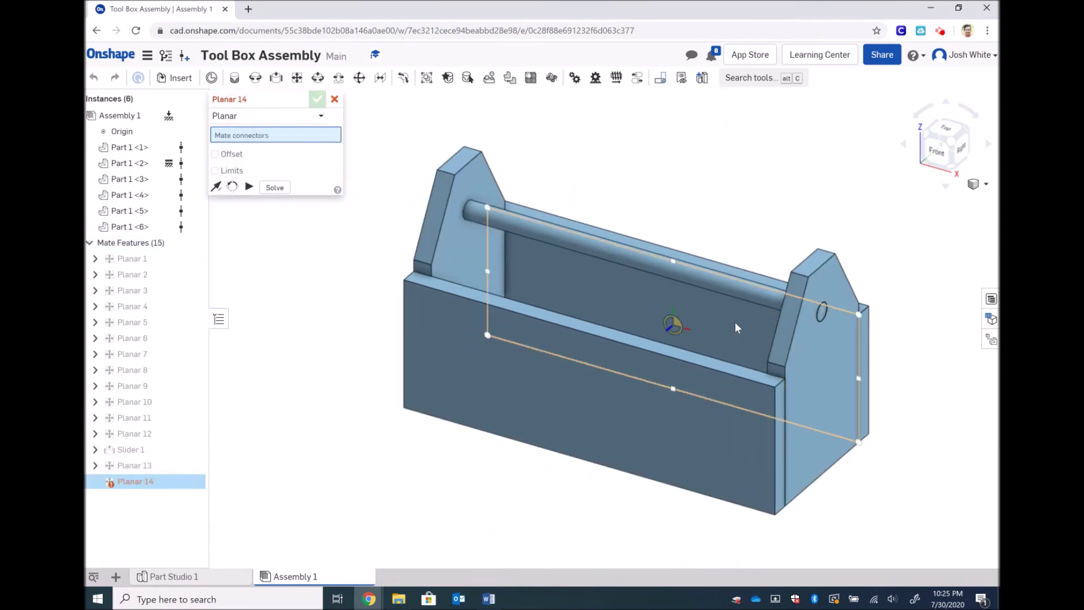
click(334, 100)
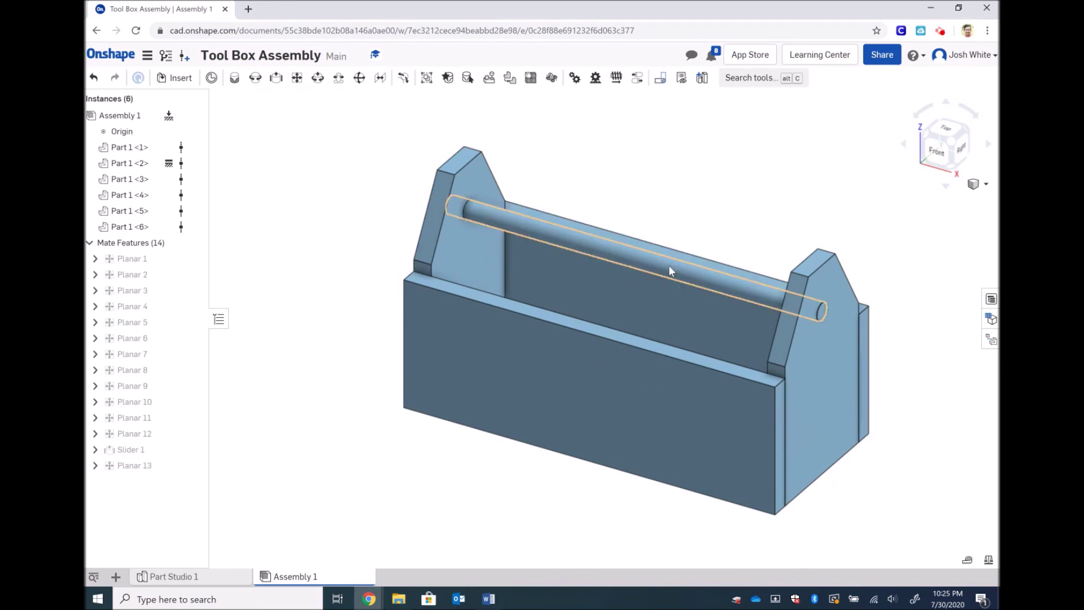
drag(669, 265, 630, 291)
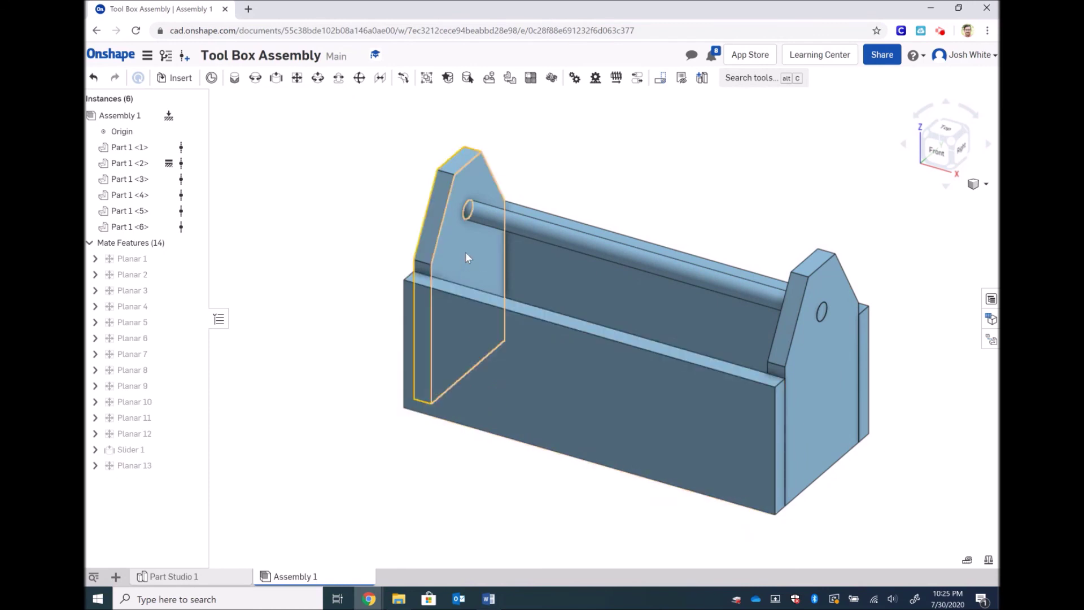
click(411, 243)
click(821, 346)
click(899, 429)
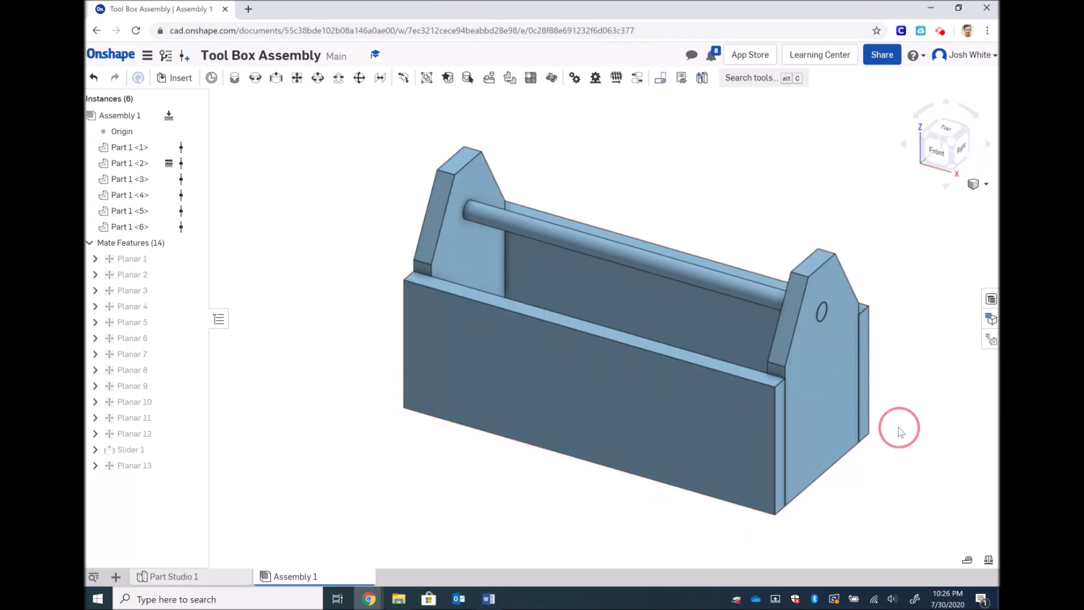
click(911, 274)
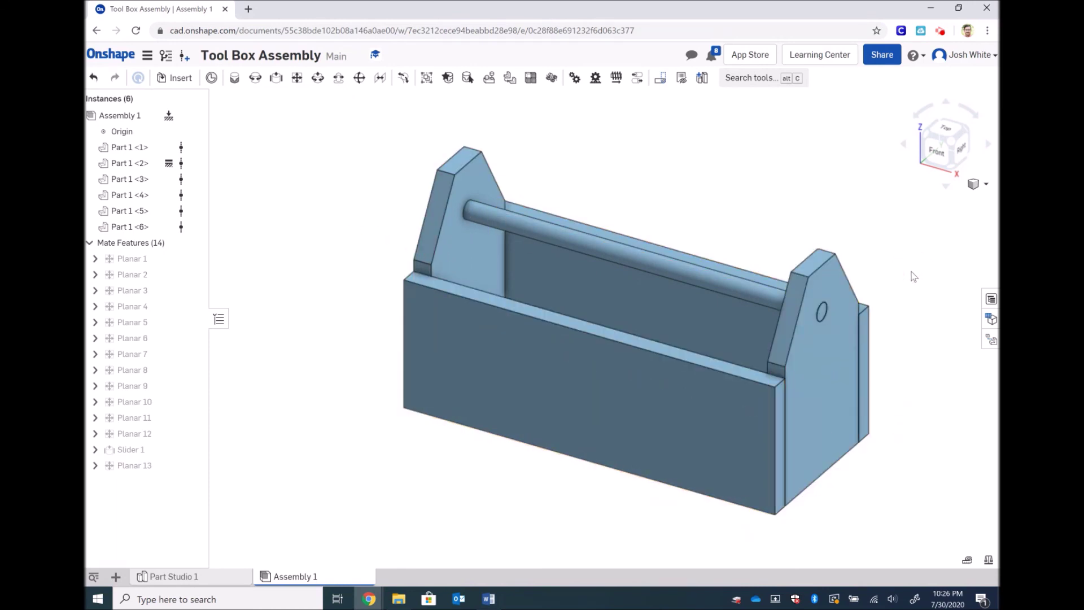